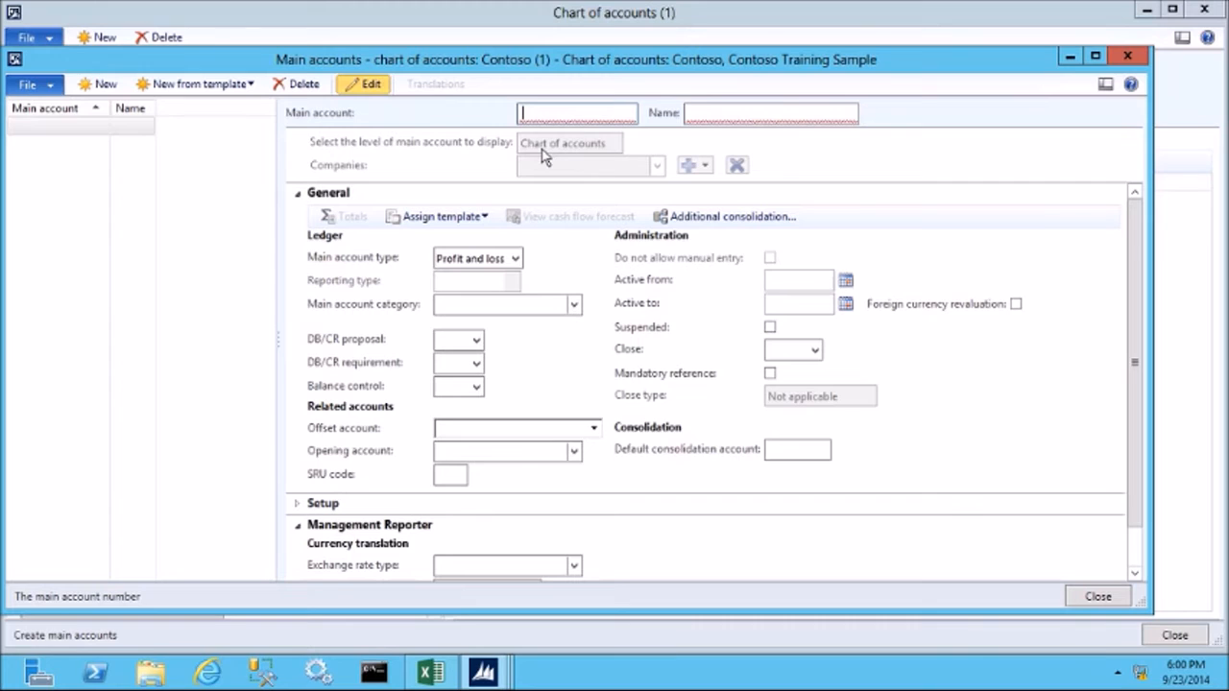
# - Enter main account 1010 with the name Cash and set its main account type to Asset
pyautogui.write('1010')
pyautogui.press('Tab')
pyautogui.write('Cash')
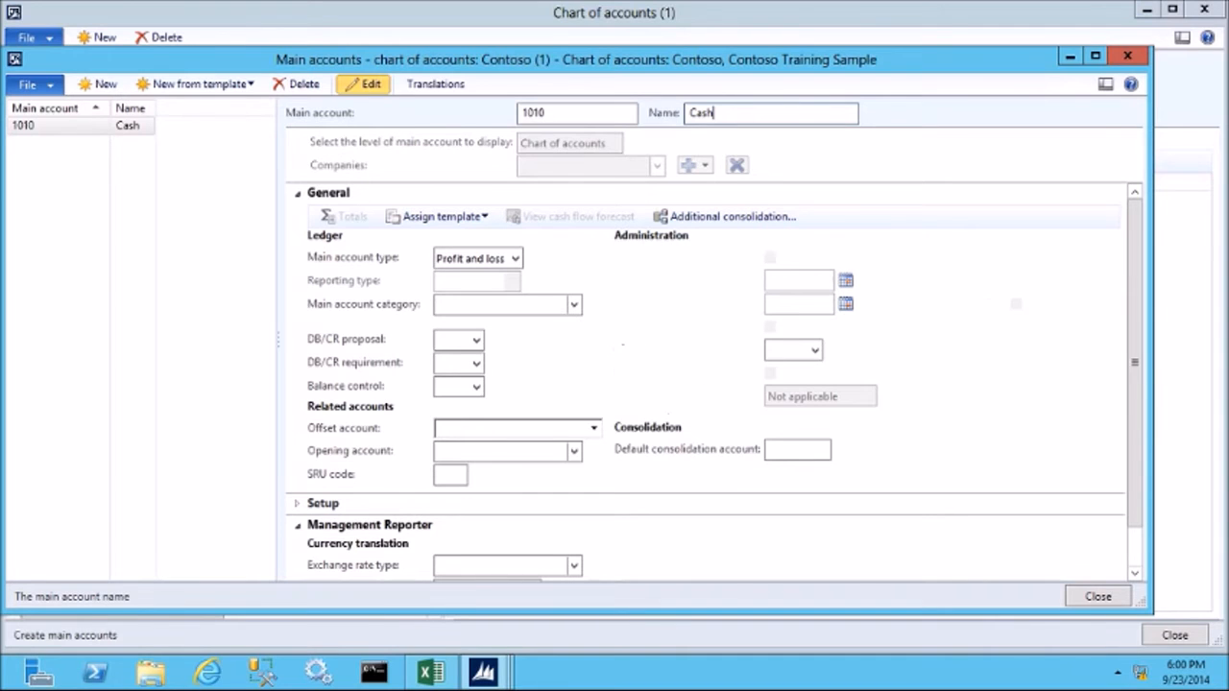
pyautogui.click(515, 261)
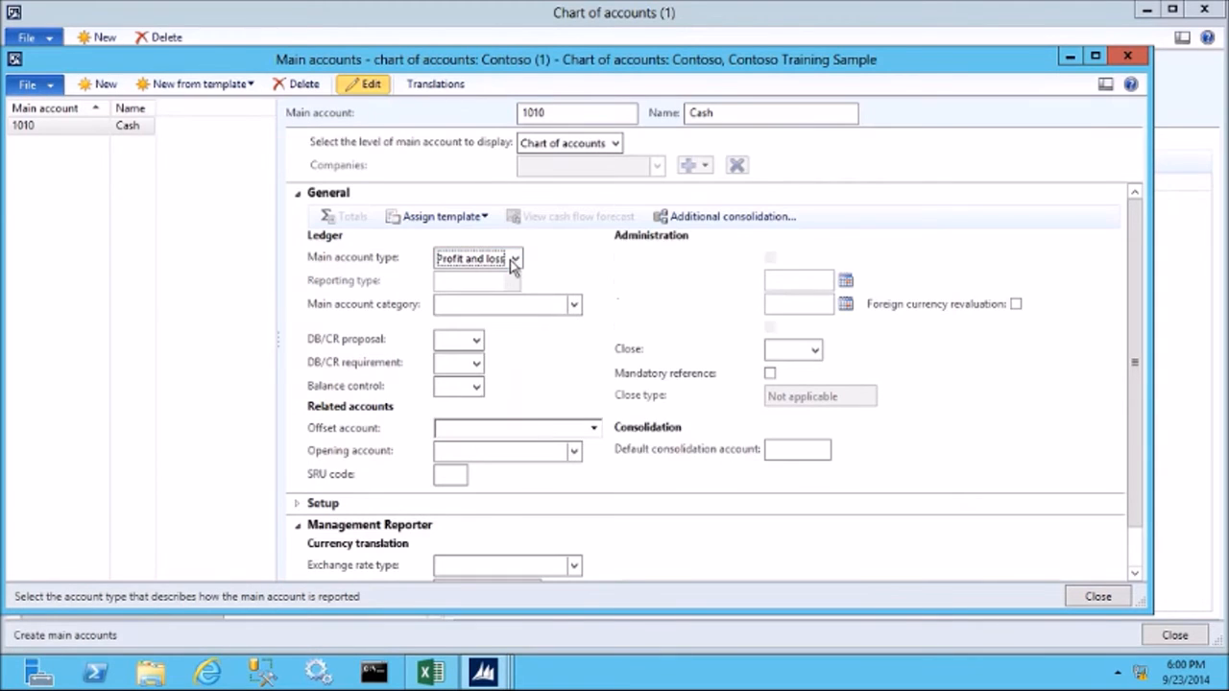
pyautogui.click(516, 260)
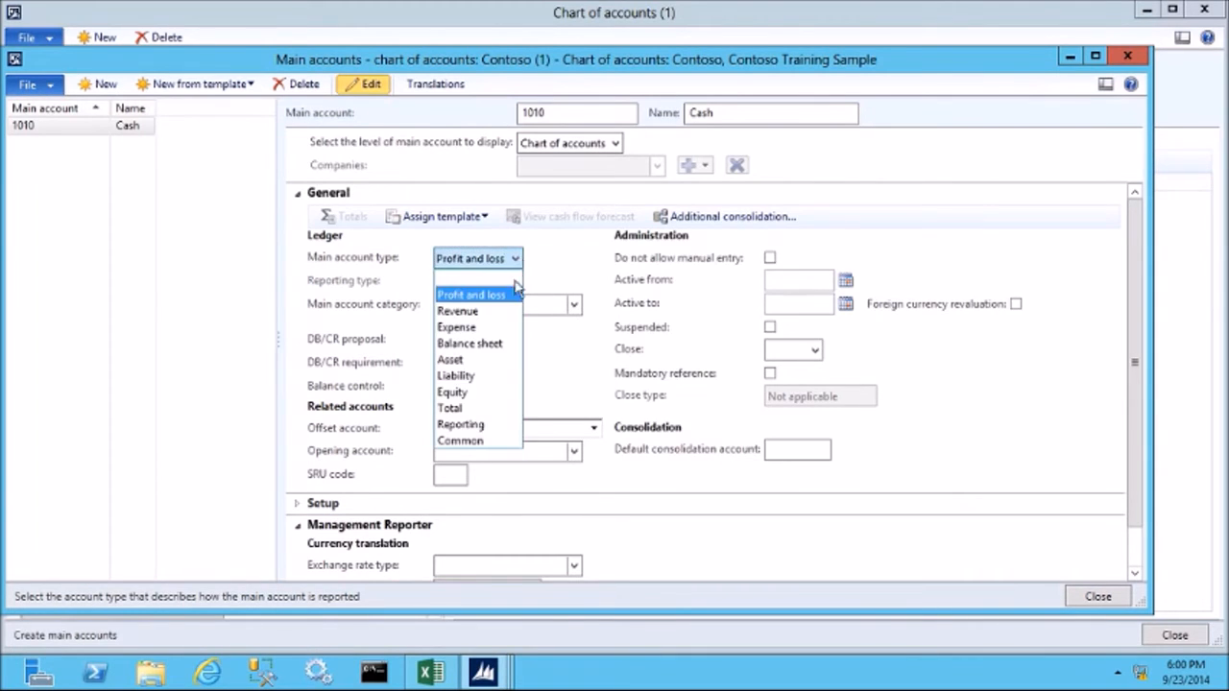
pyautogui.click(453, 361)
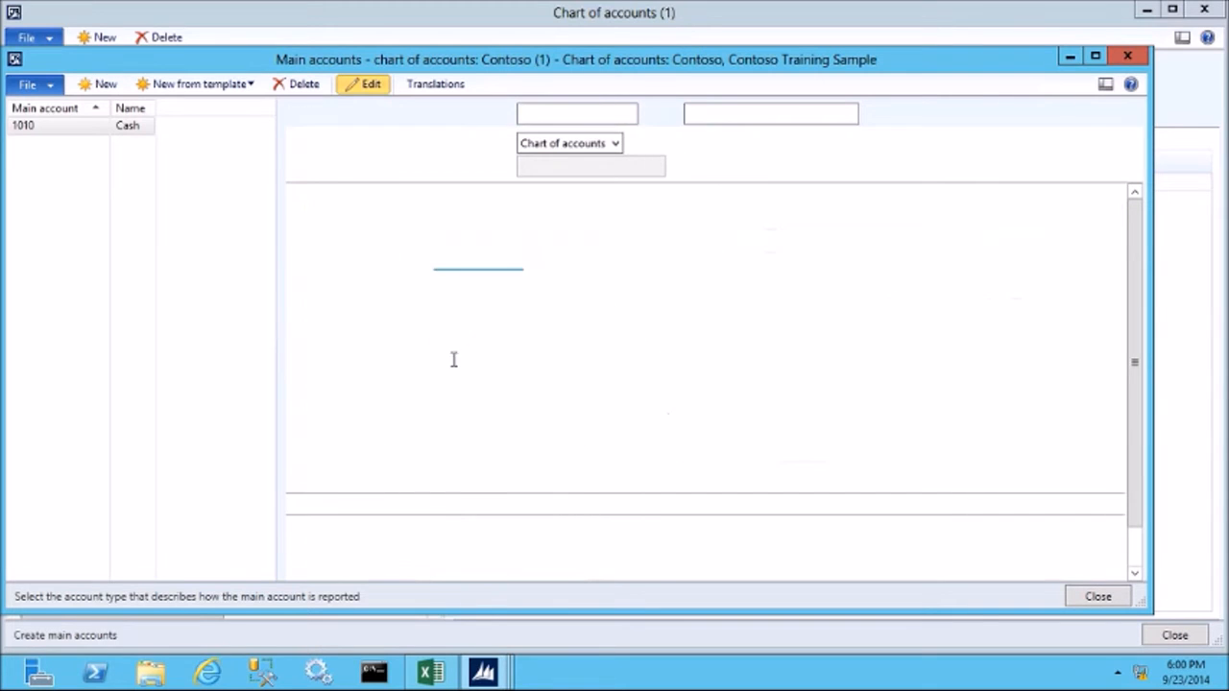
# - Assign the CASH main account category to the Cash account
pyautogui.click(474, 304)
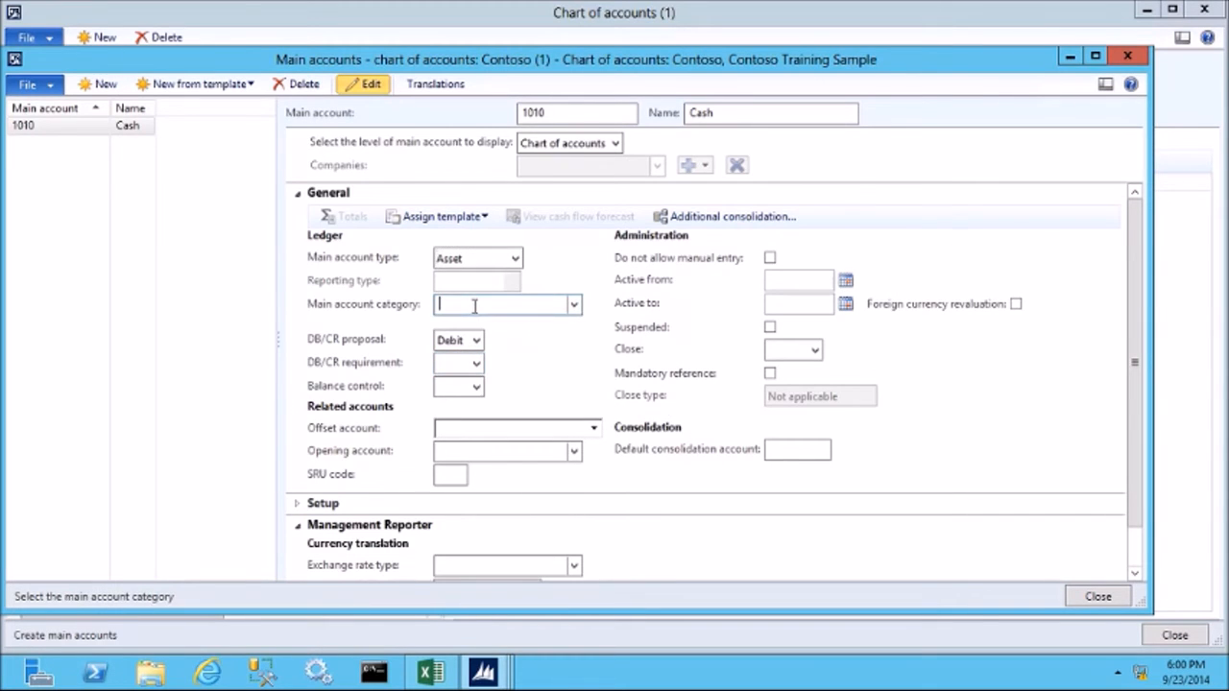
pyautogui.click(573, 305)
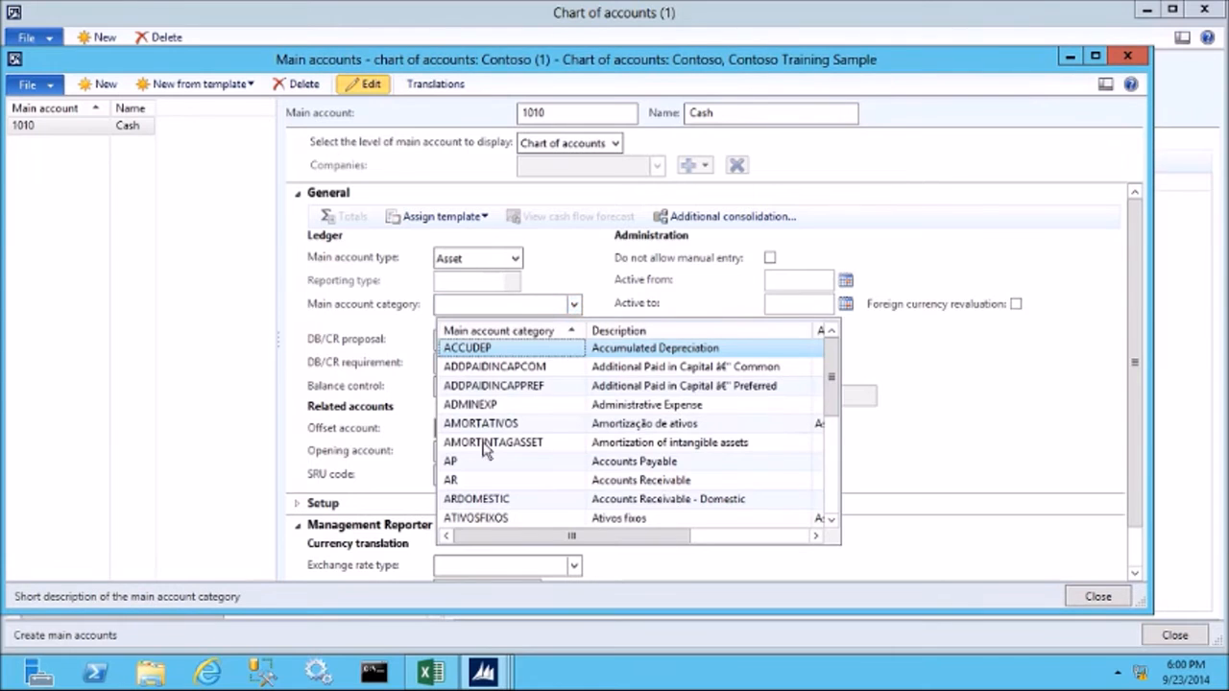
pyautogui.scroll(-2, 518, 456)
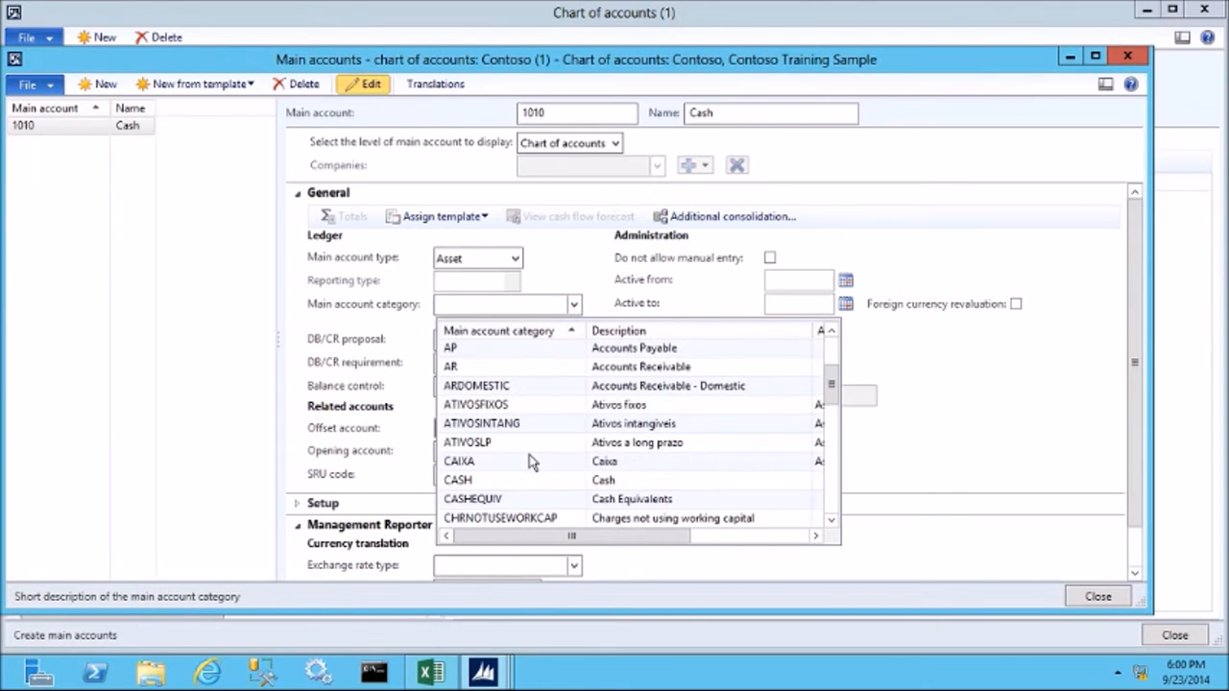
pyautogui.click(476, 482)
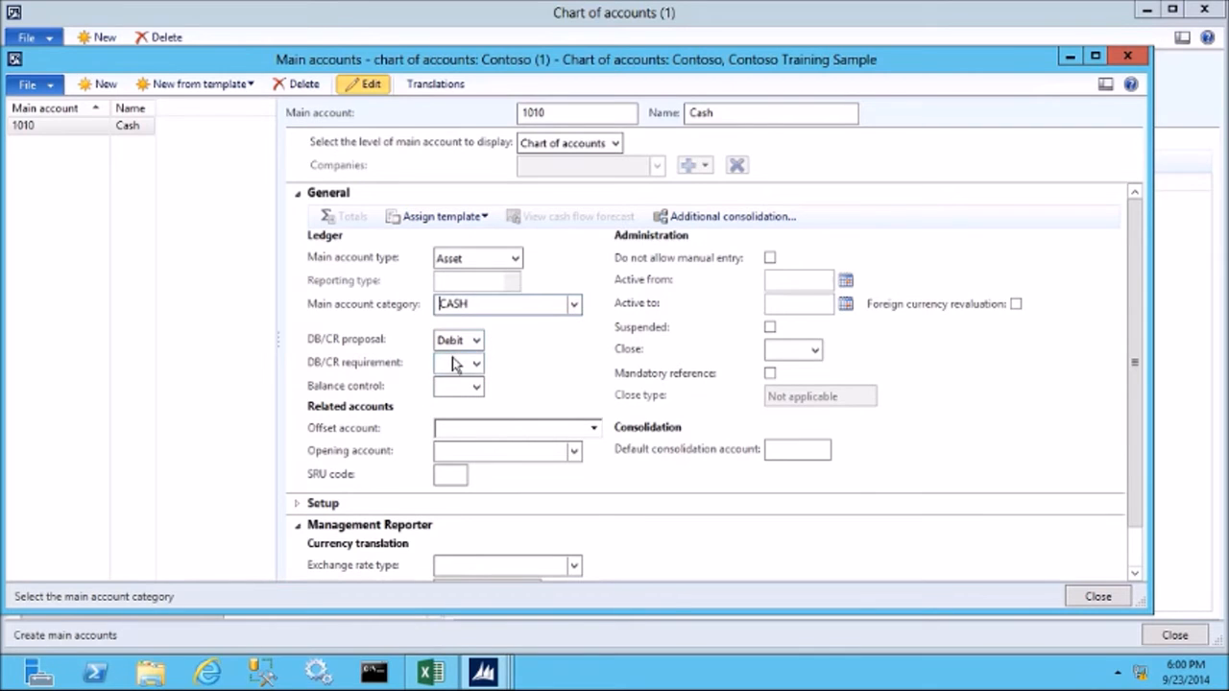
# - Disallow manual entry on the Cash account and set its Close option to Balance
pyautogui.click(446, 429)
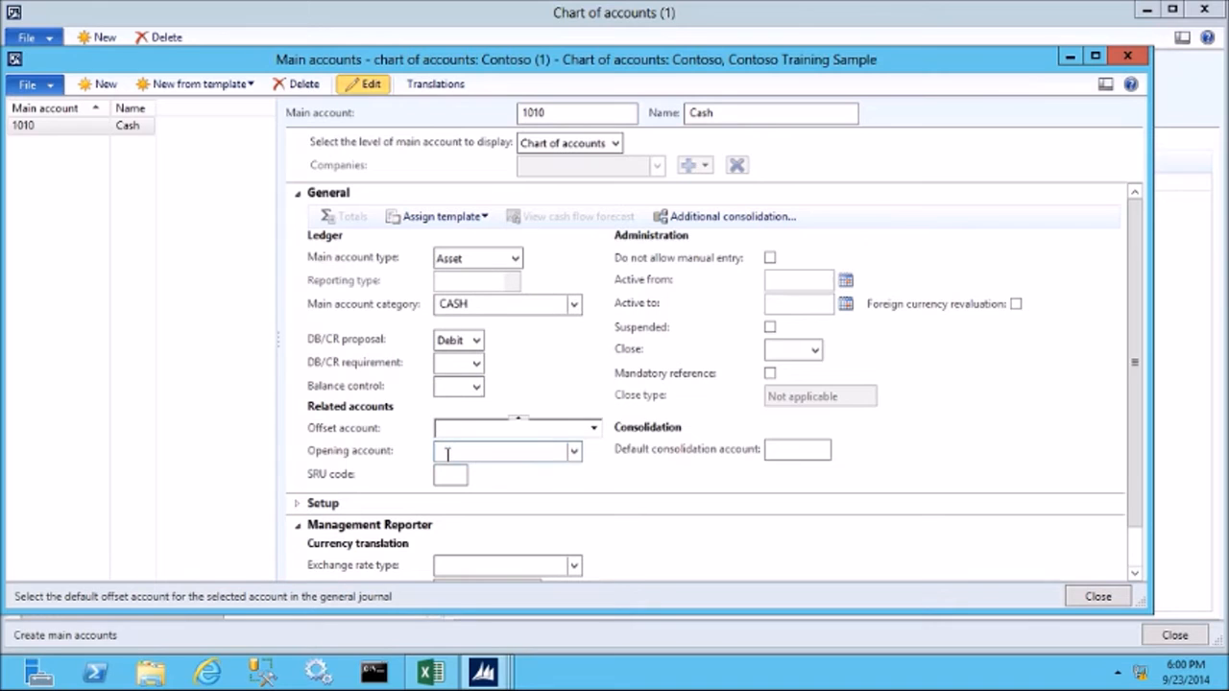
pyautogui.click(447, 453)
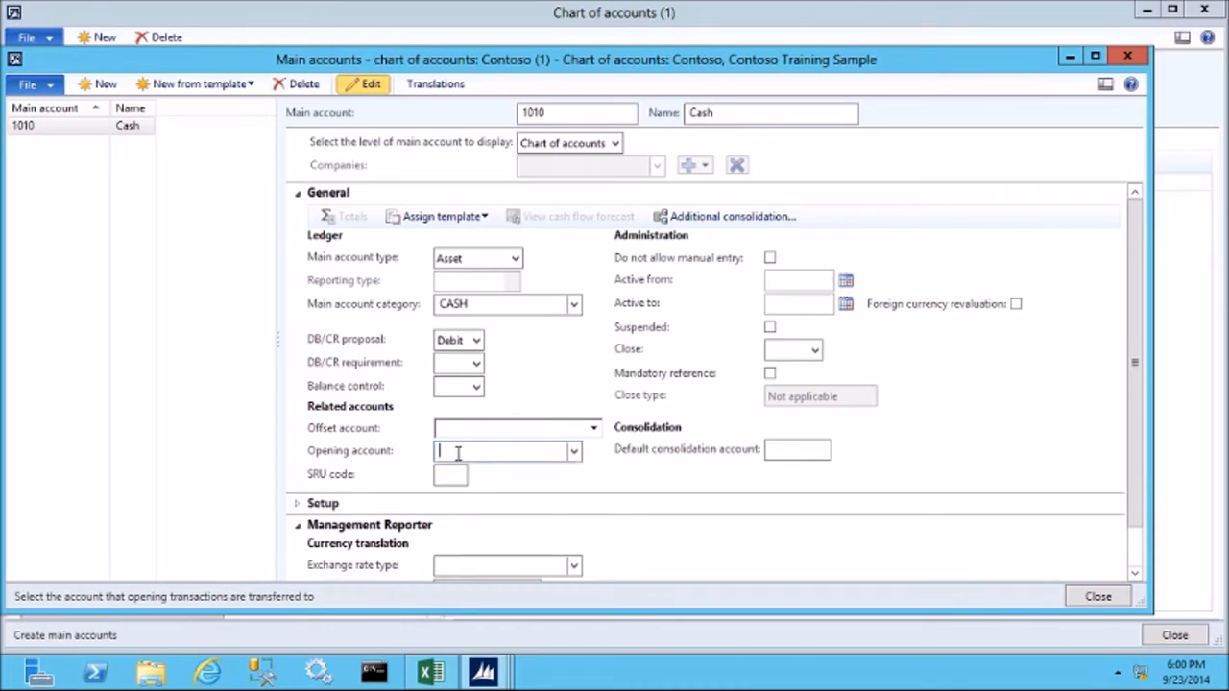
pyautogui.click(772, 259)
pyautogui.click(780, 280)
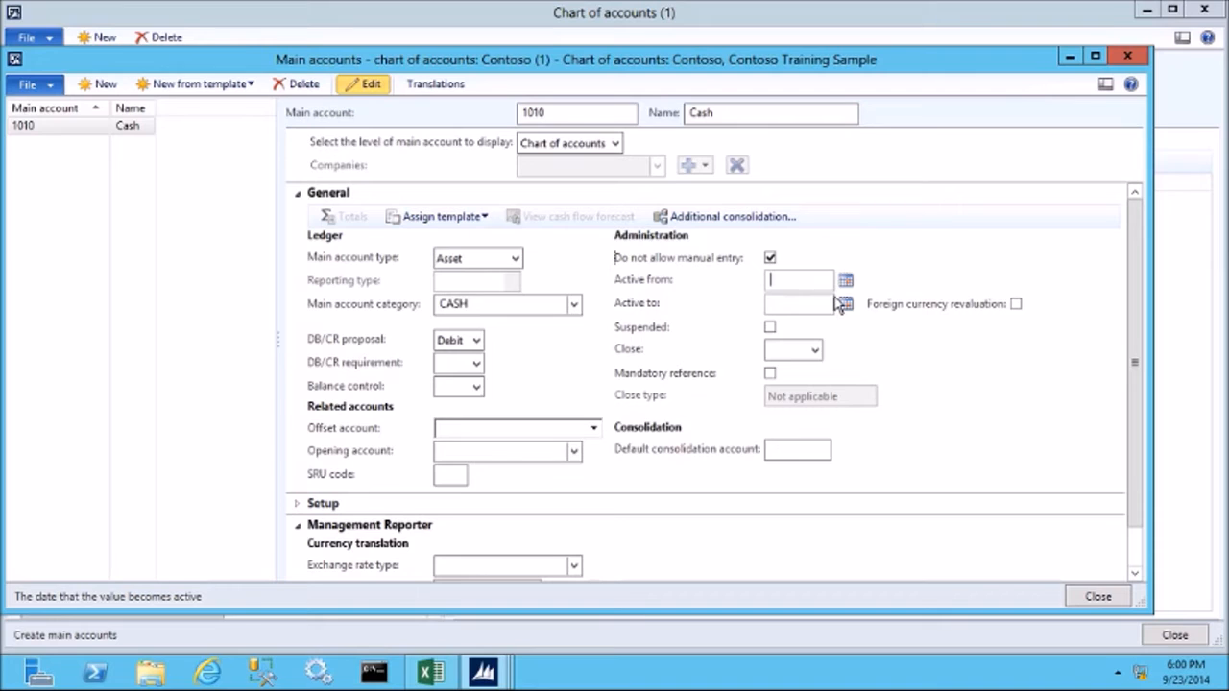
pyautogui.click(771, 349)
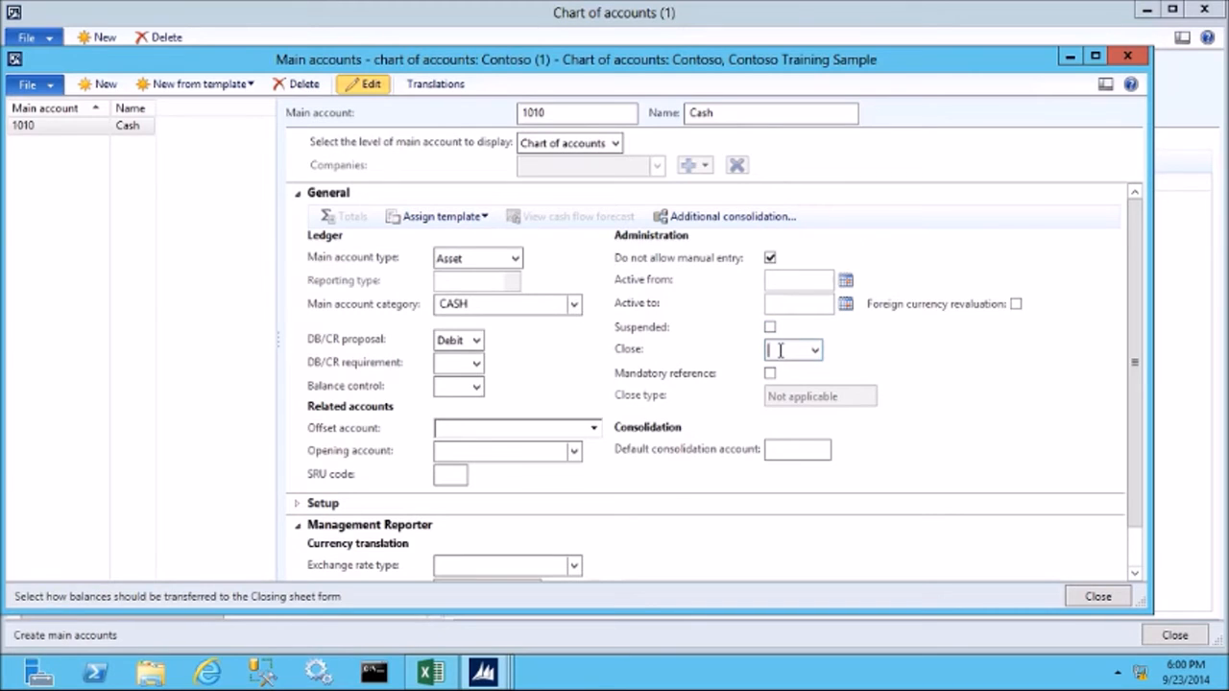
pyautogui.click(814, 351)
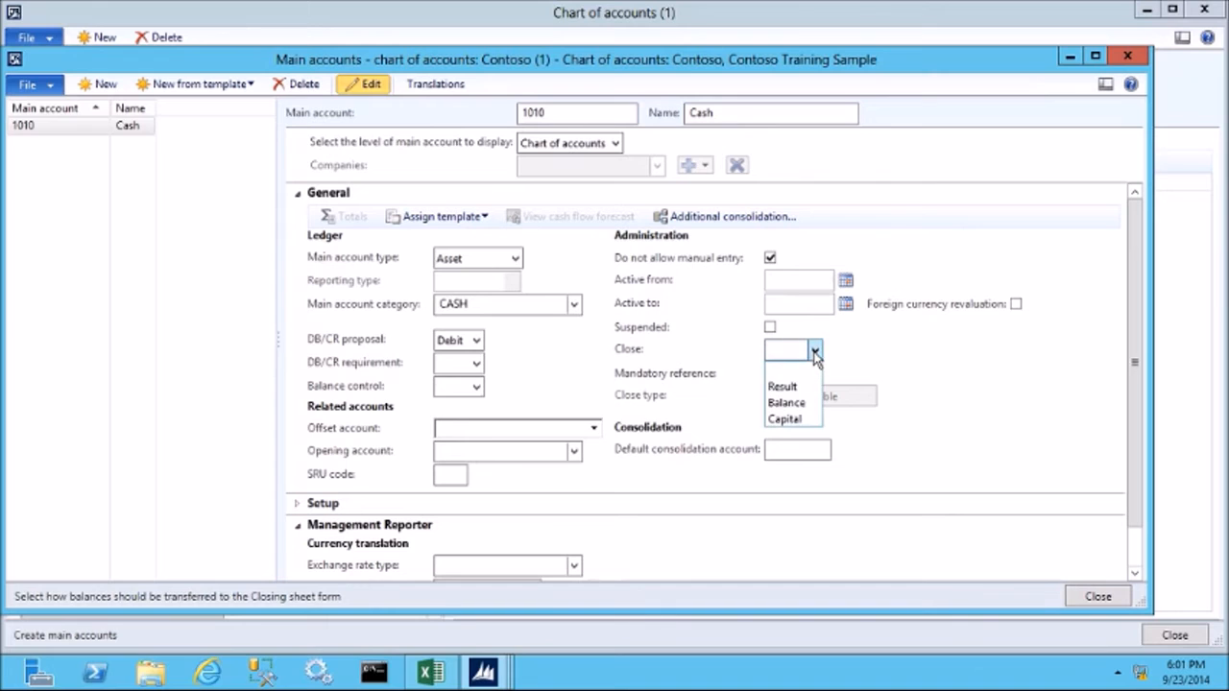
pyautogui.click(797, 404)
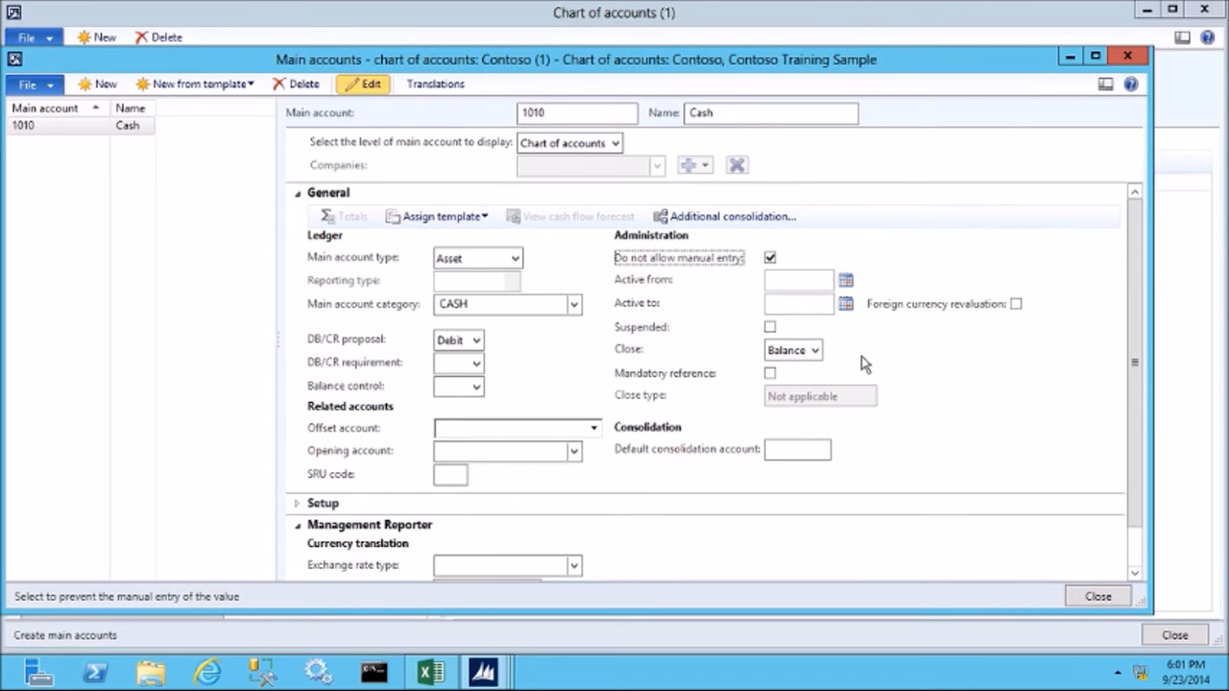
# - In the Cash account's Setup section, set the currency code validation to List
pyautogui.click(297, 193)
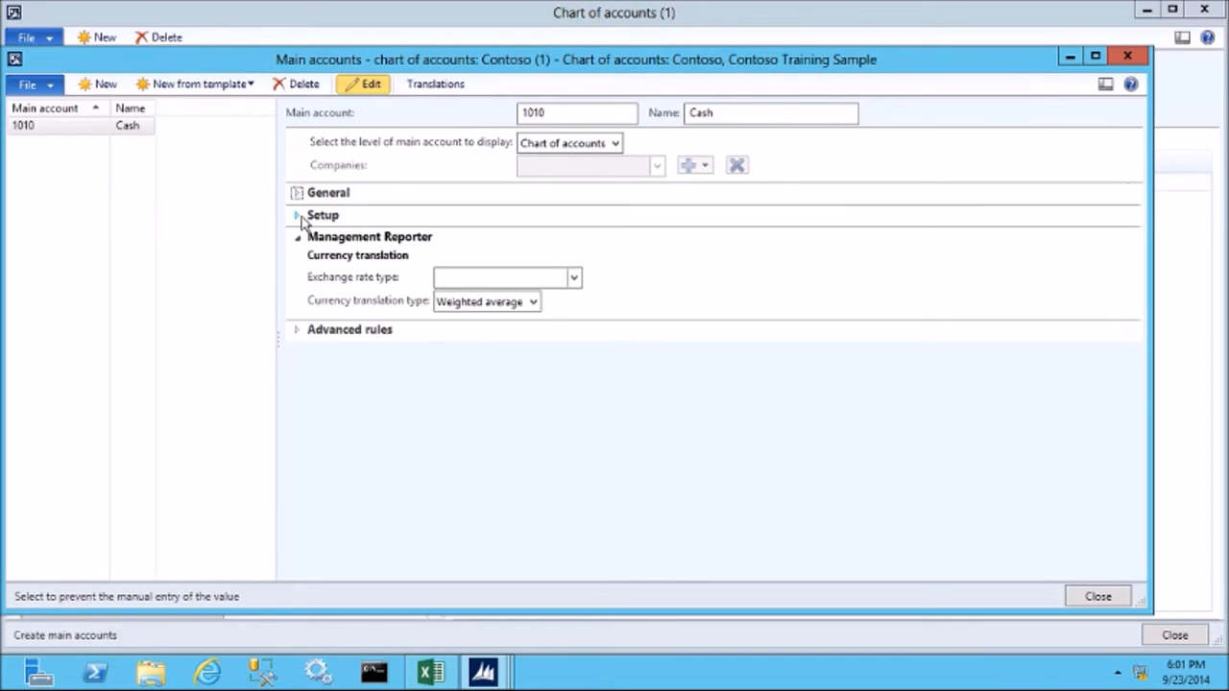
pyautogui.click(297, 216)
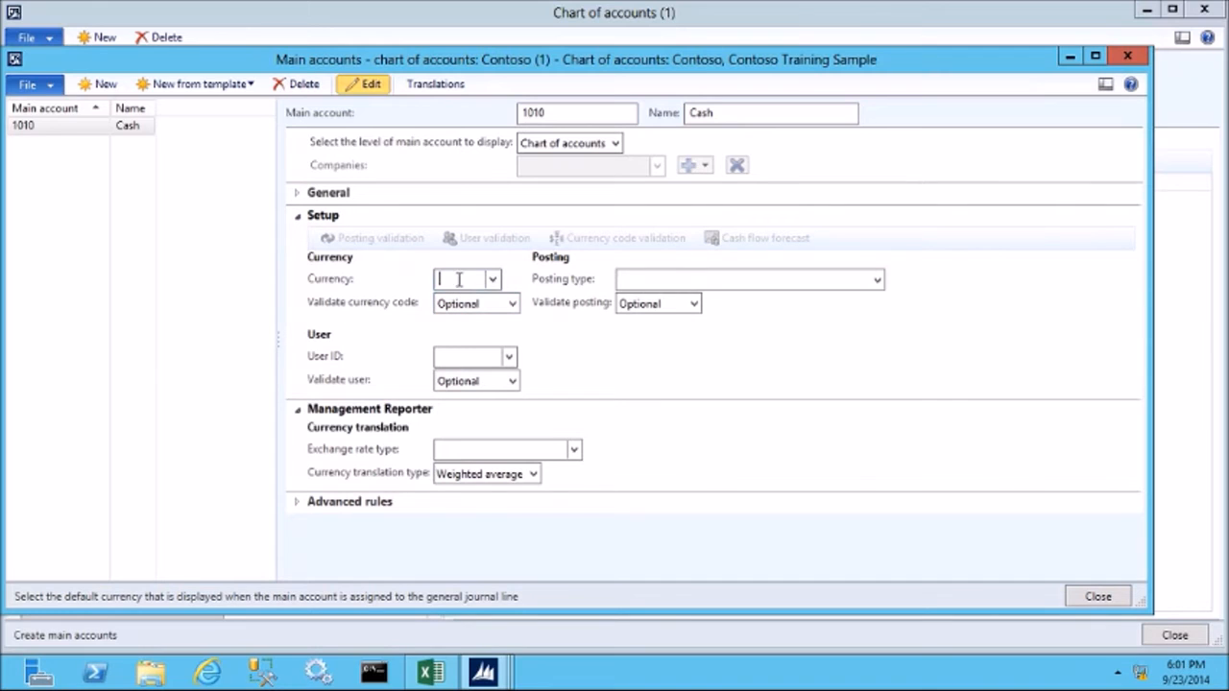
pyautogui.click(513, 303)
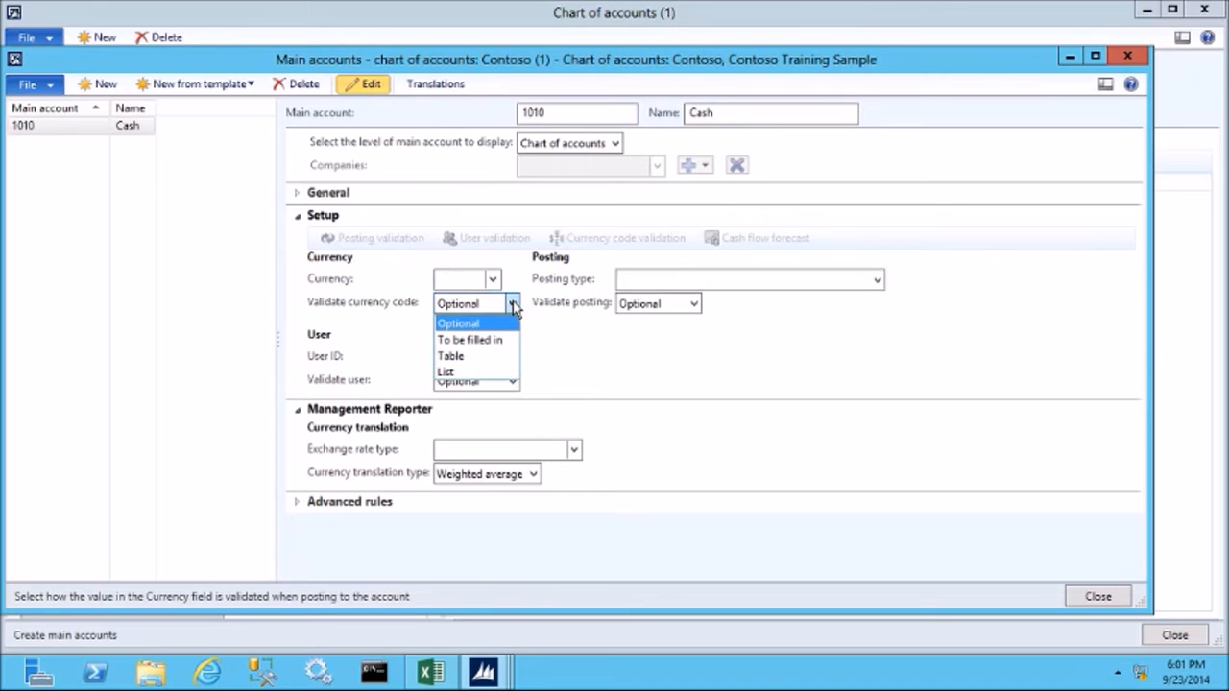
pyautogui.click(460, 374)
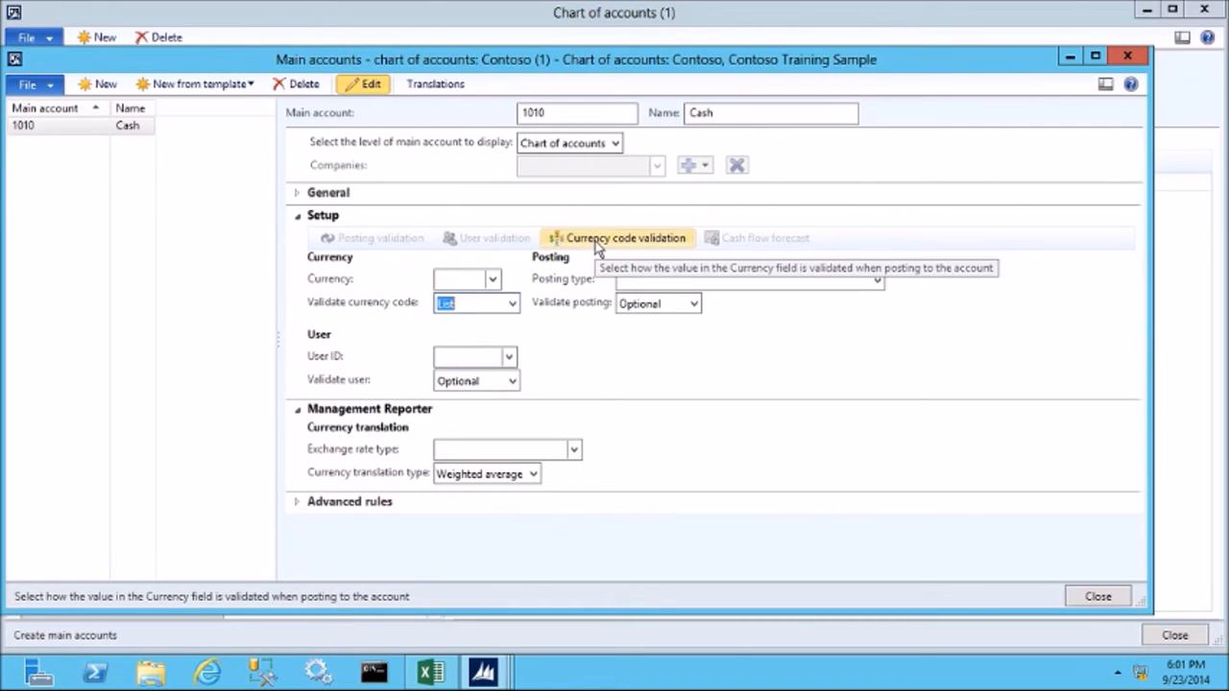
# - Add USD and CAD to the Cash account's list of validated currency codes and close the list
pyautogui.click(597, 240)
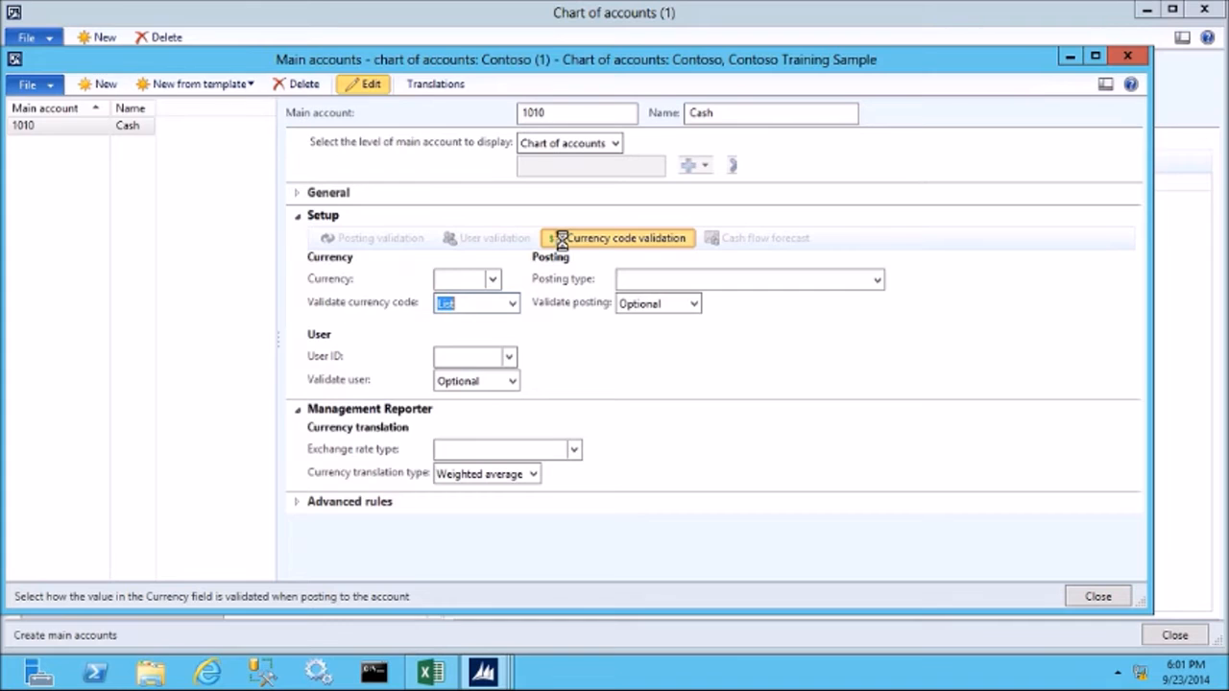
pyautogui.click(553, 239)
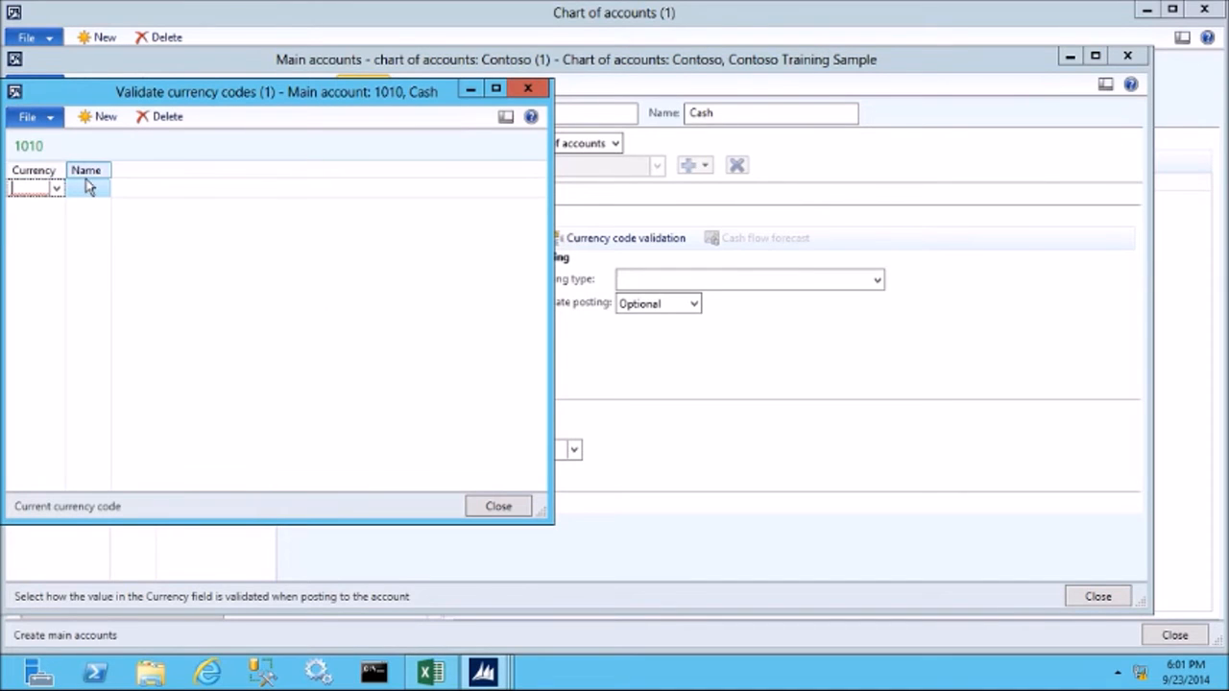
pyautogui.write('USD')
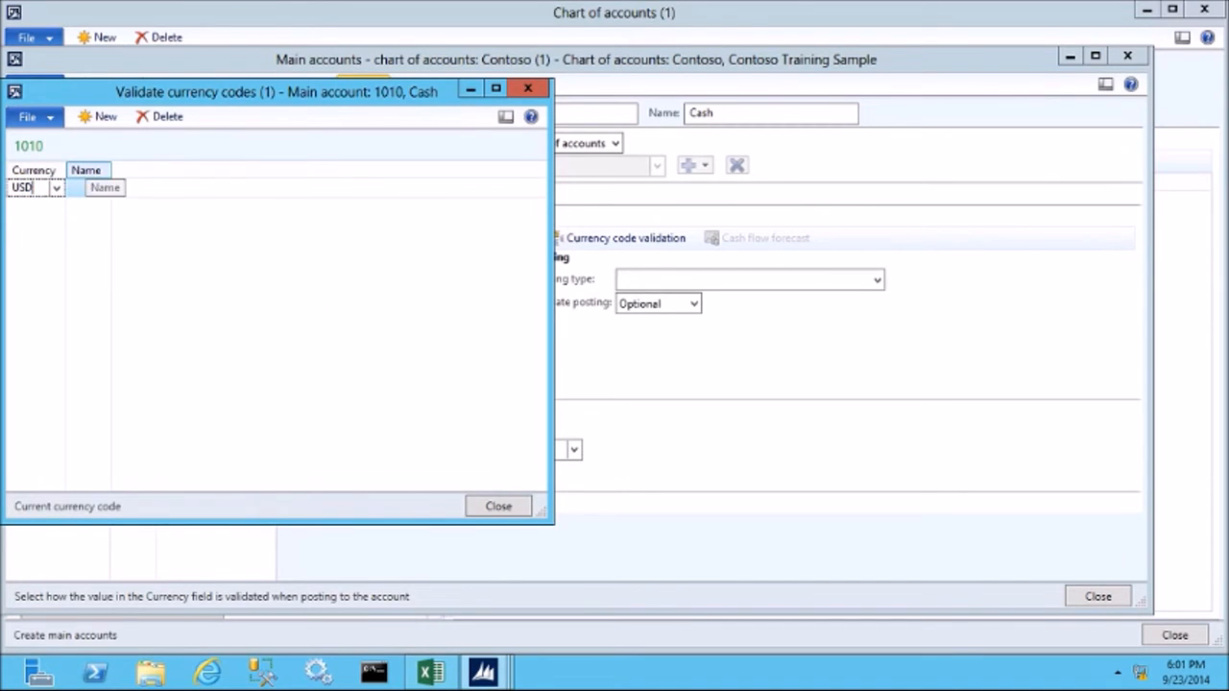
pyautogui.click(100, 116)
pyautogui.write('CAD')
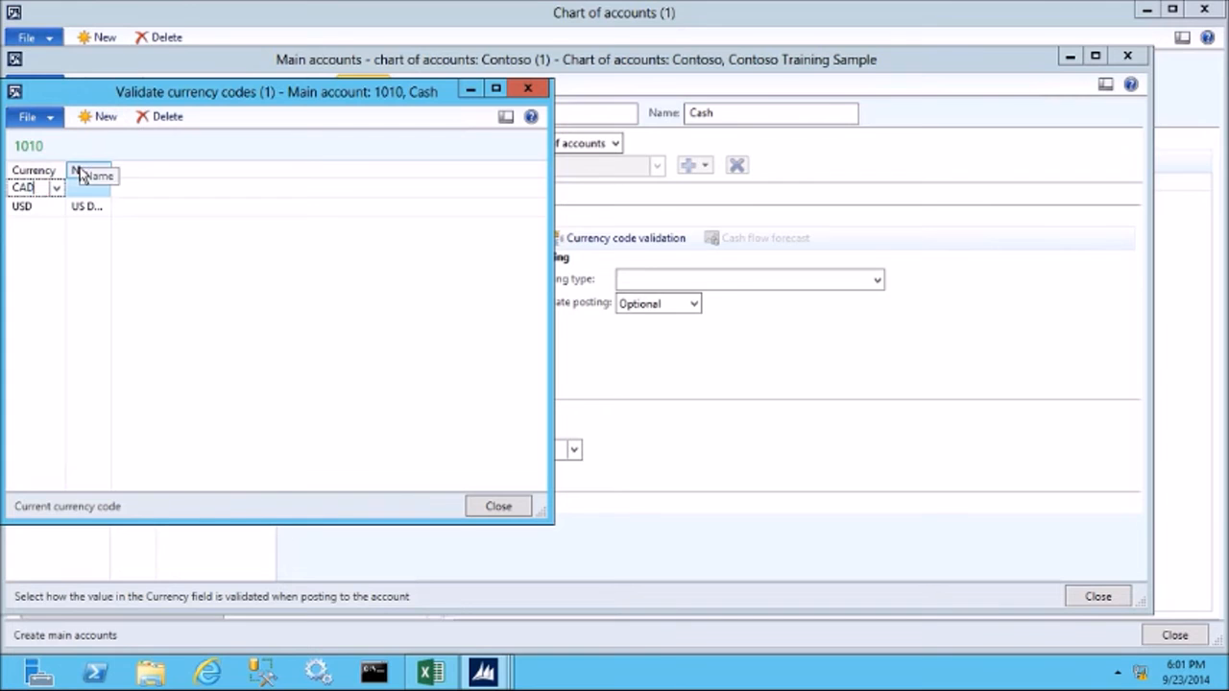
pyautogui.press('Tab')
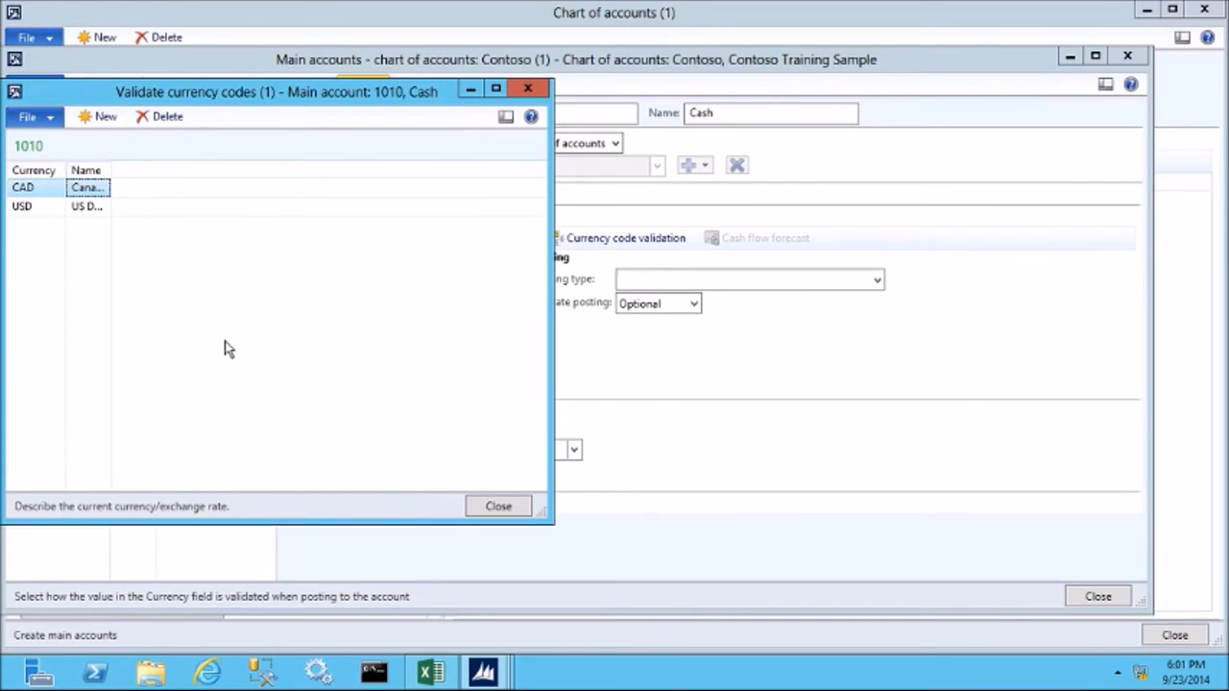
pyautogui.click(475, 509)
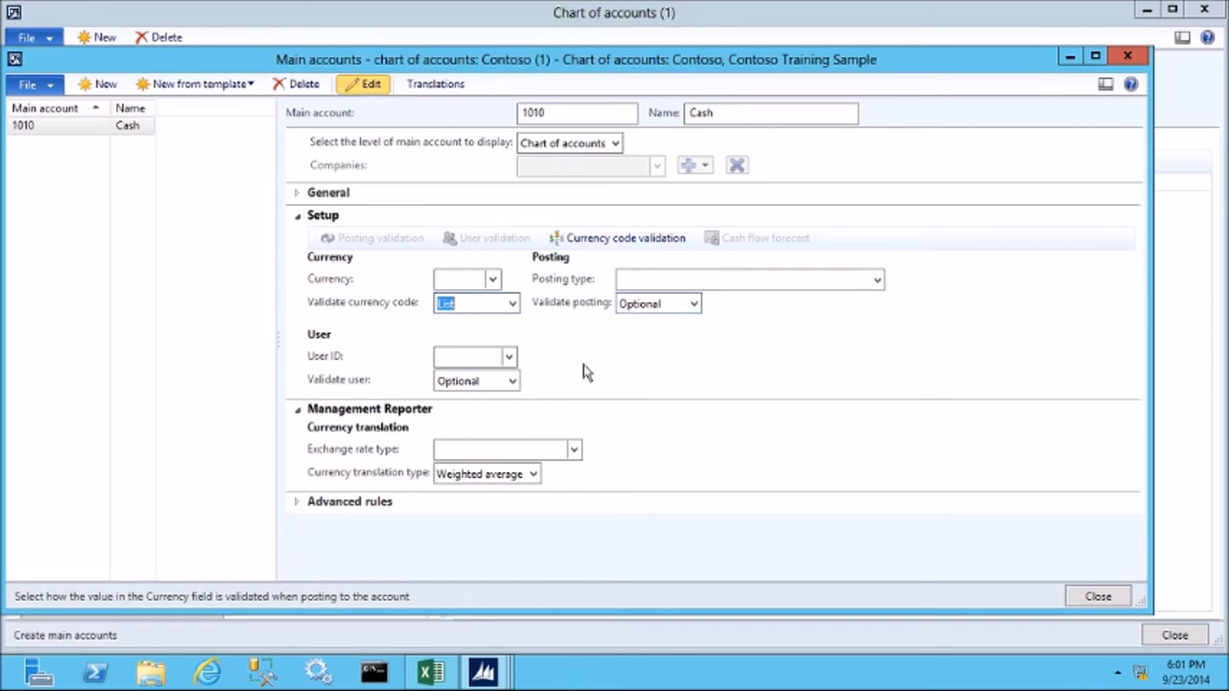
# - Examine the Cash account's Management Reporter currency translation settings and its Advanced rules, leaving both sections collapsed
pyautogui.click(463, 449)
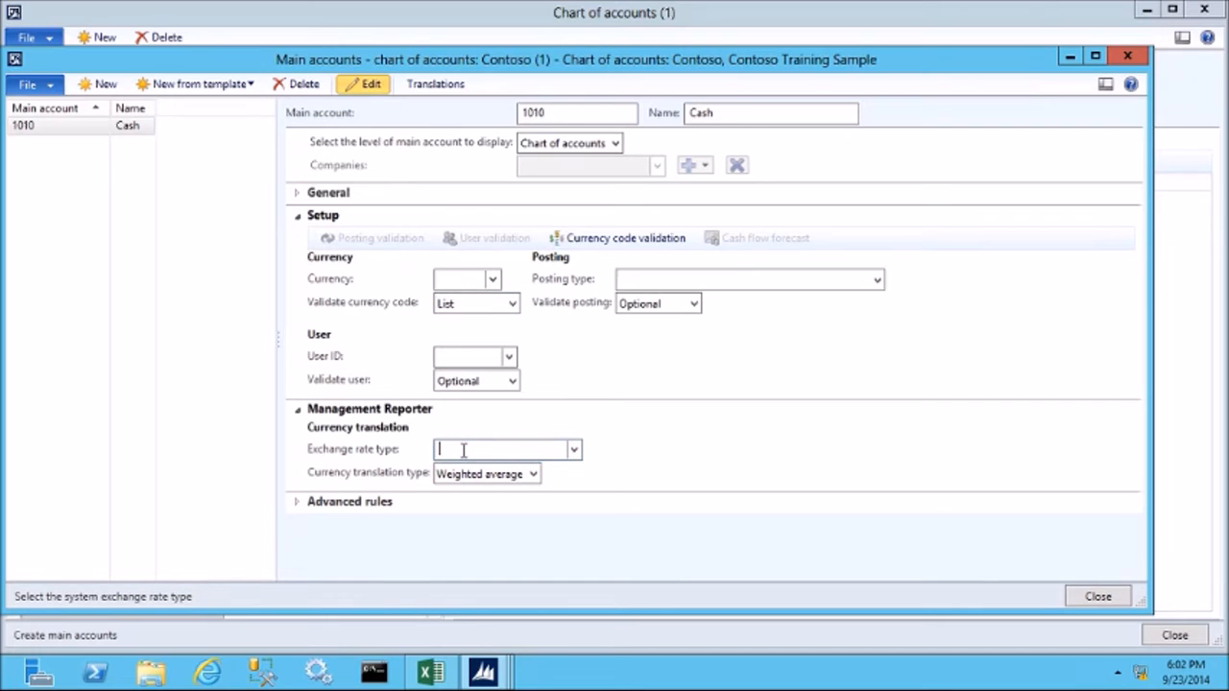
pyautogui.click(296, 411)
pyautogui.click(296, 432)
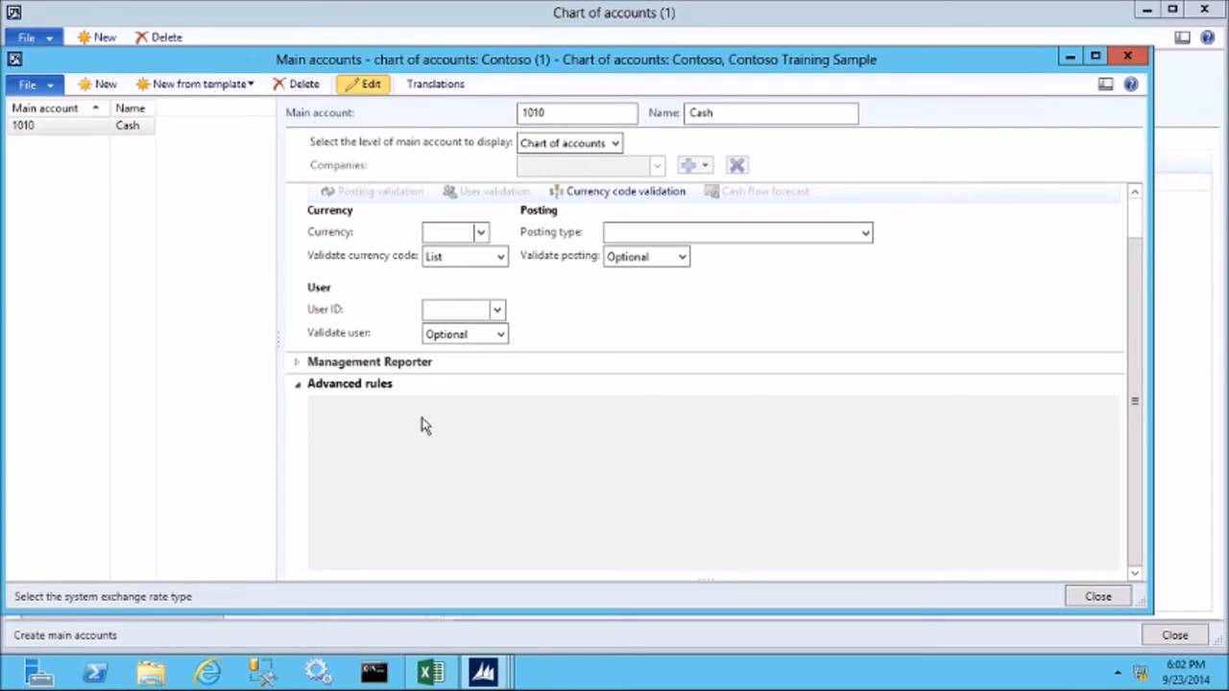
pyautogui.click(298, 386)
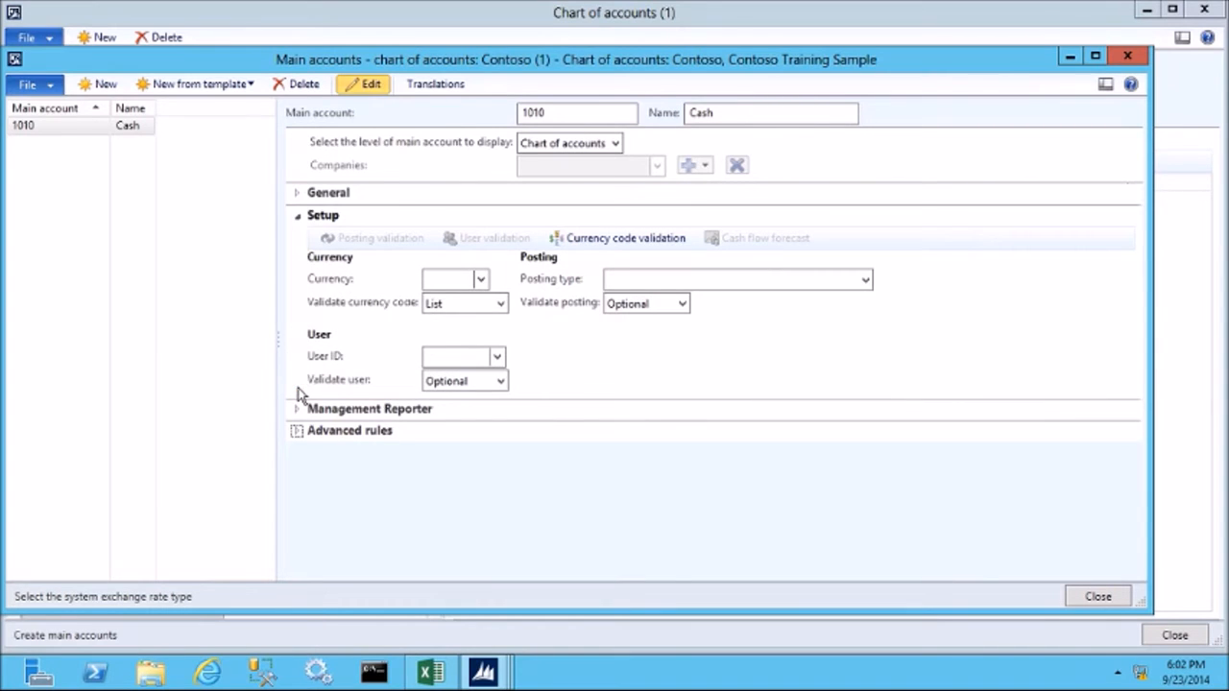
# - Display the Cash account at the Companies level and add the company GLSI to it
pyautogui.click(615, 144)
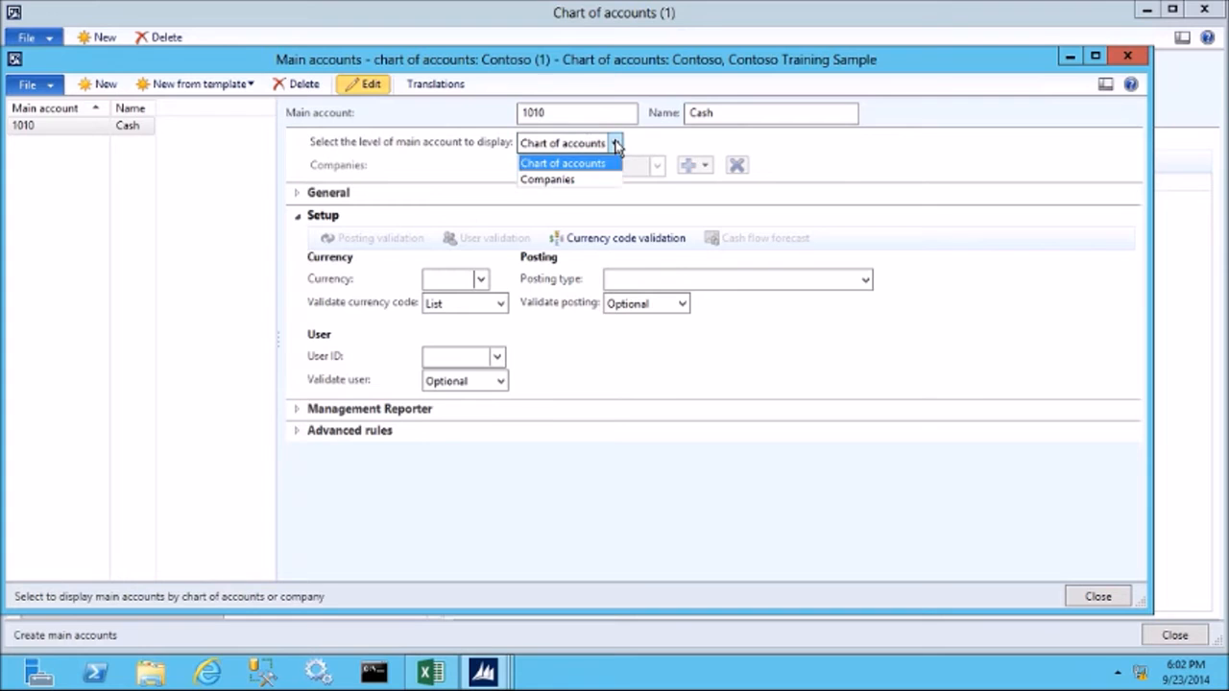
pyautogui.click(551, 181)
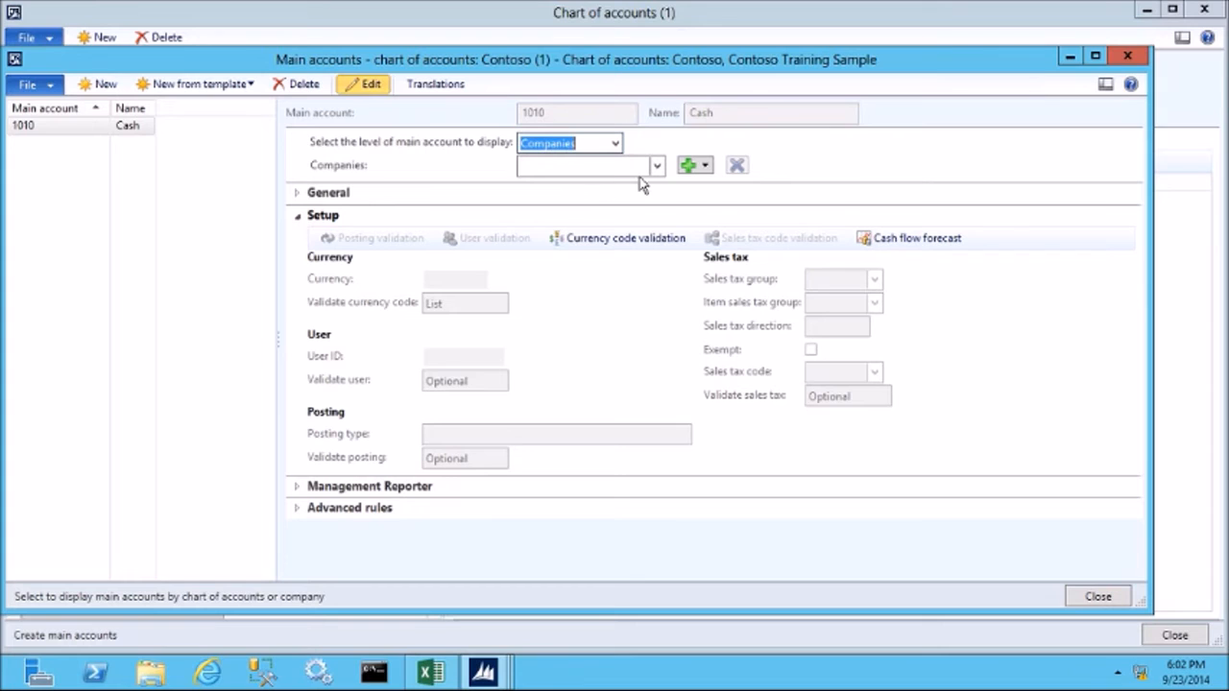
pyautogui.click(693, 166)
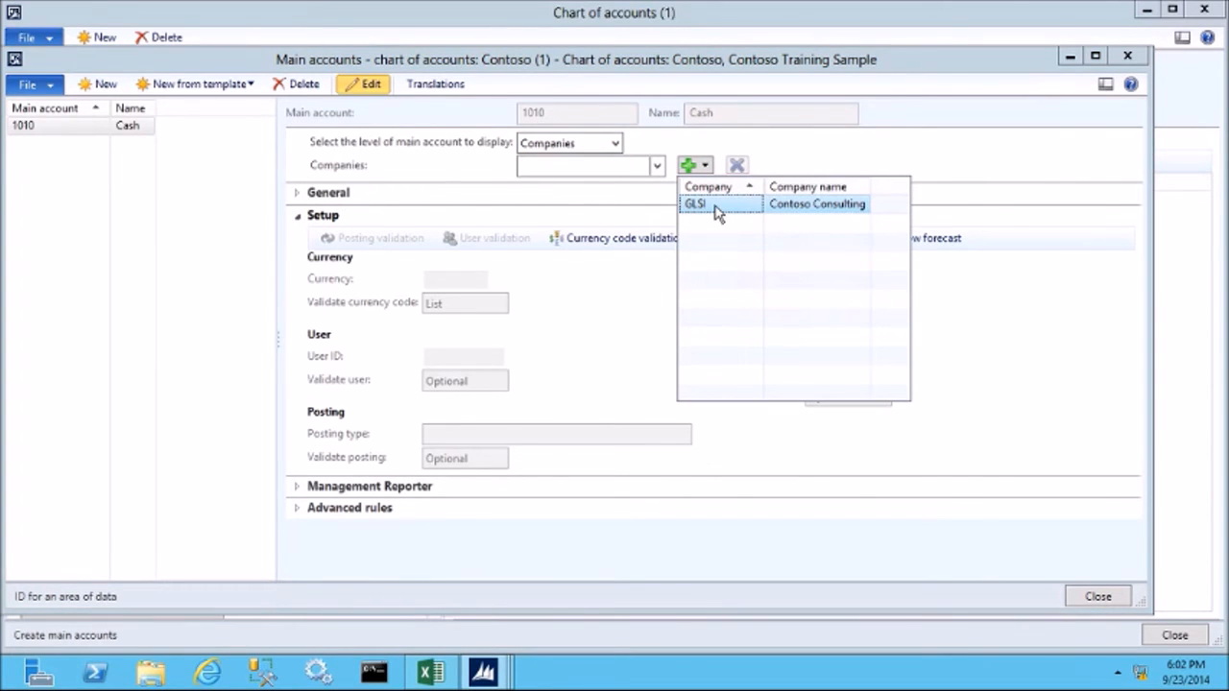
pyautogui.click(695, 204)
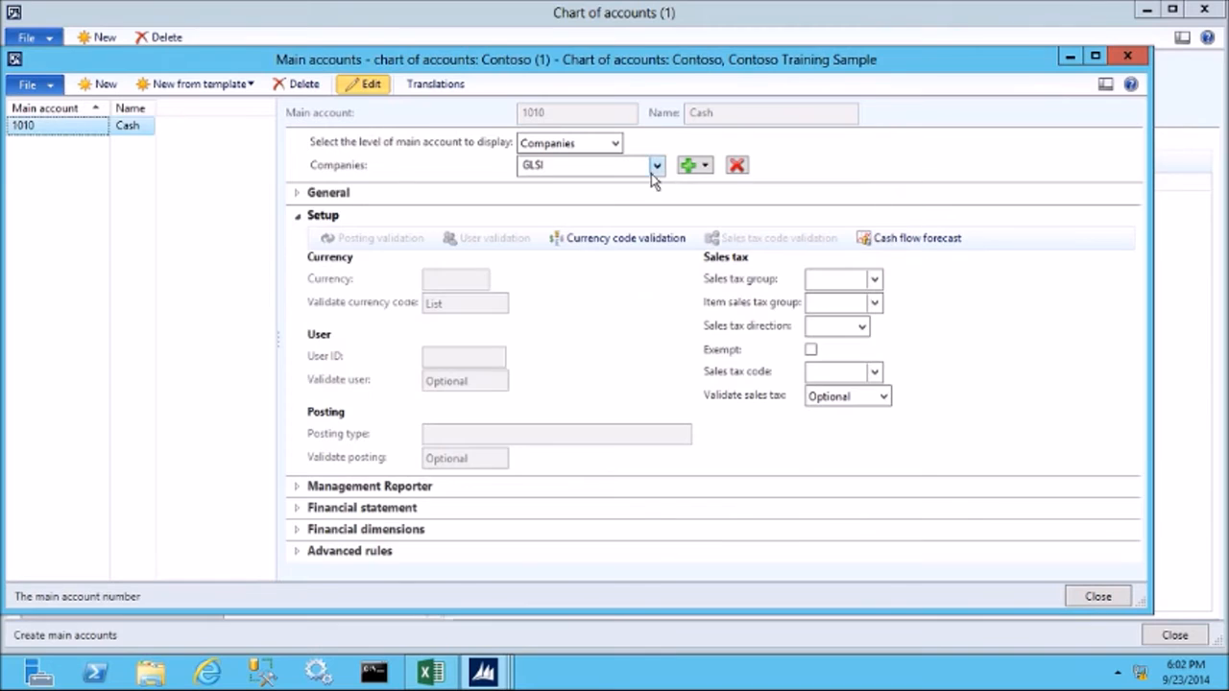
pyautogui.click(555, 164)
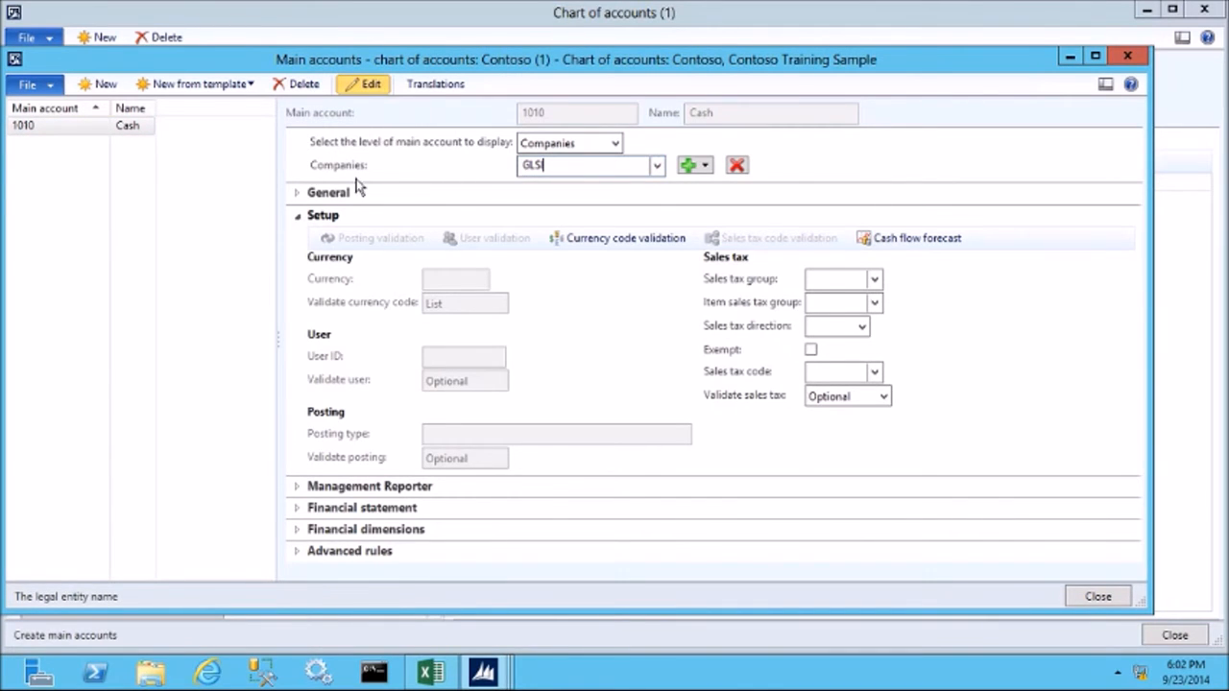
# - Review the General and Setup settings of the Cash account for company GLSI, then collapse both sections
pyautogui.click(298, 194)
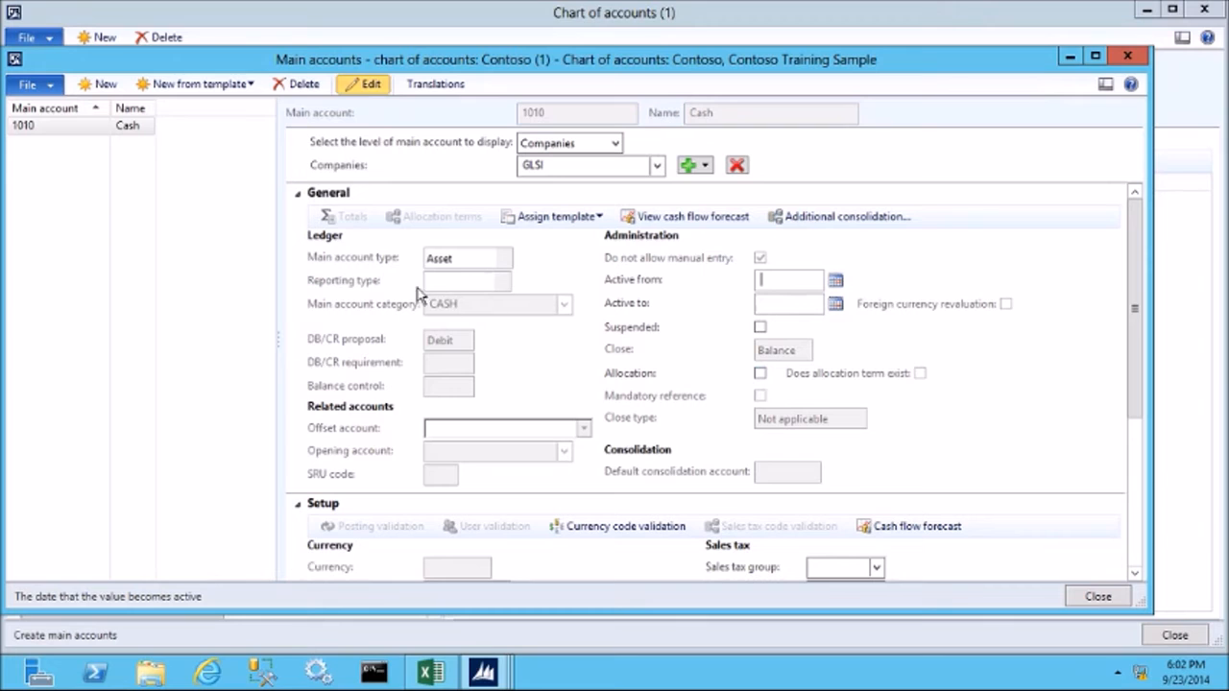
pyautogui.click(326, 195)
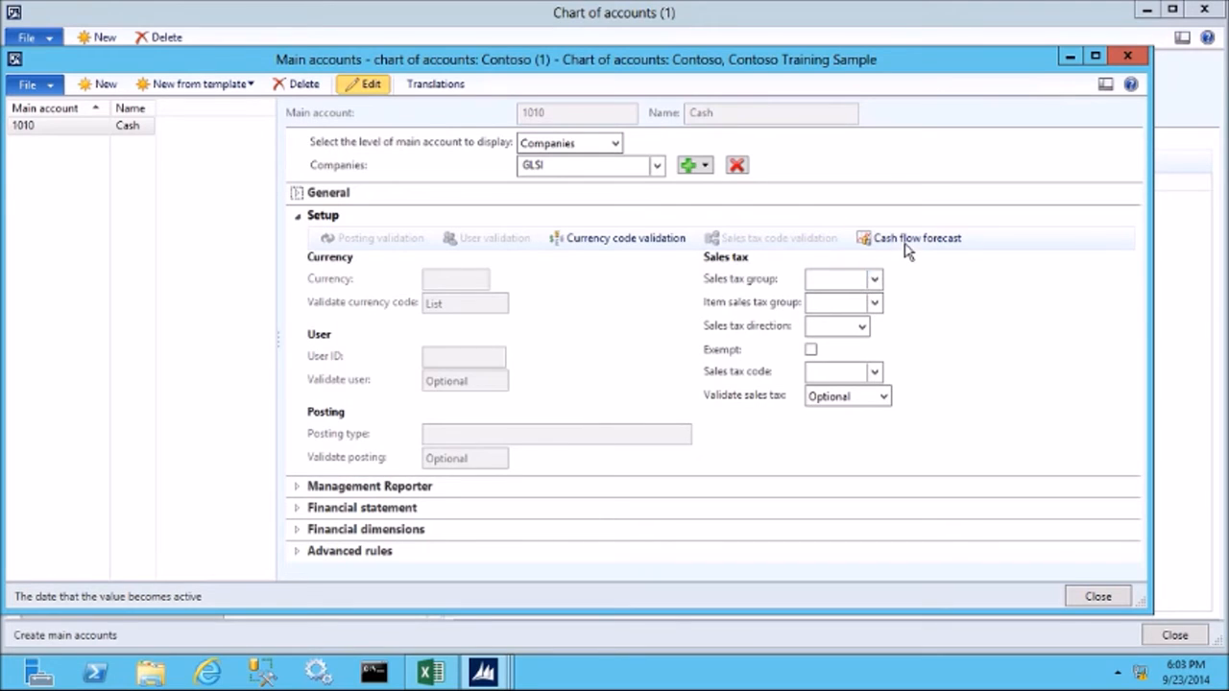
pyautogui.click(317, 215)
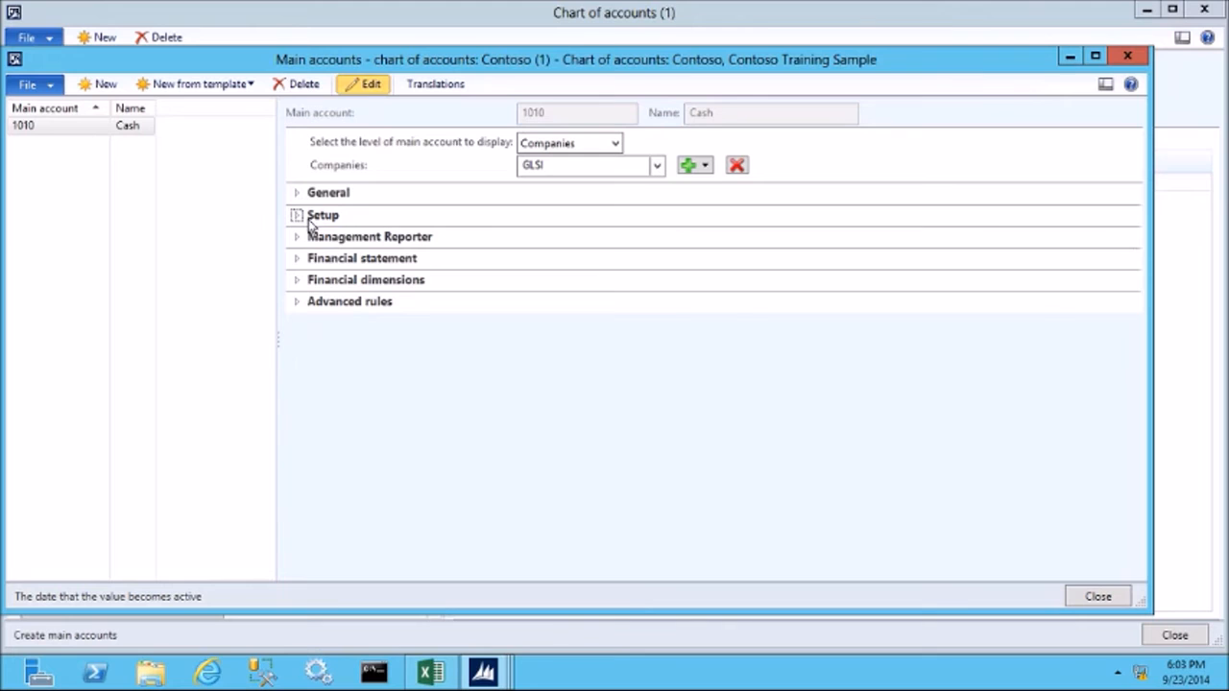
# - Review the Cash account's Financial statement settings for GLSI, collapse them, and expand its Financial dimensions
pyautogui.click(341, 262)
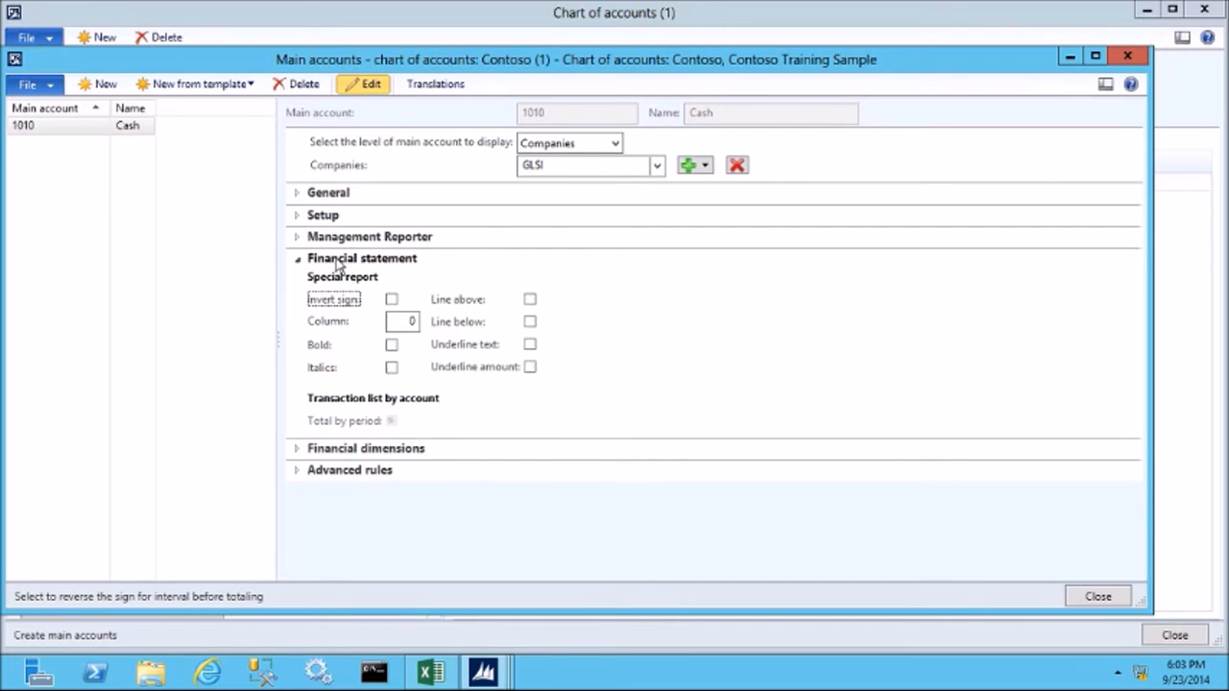
pyautogui.click(300, 261)
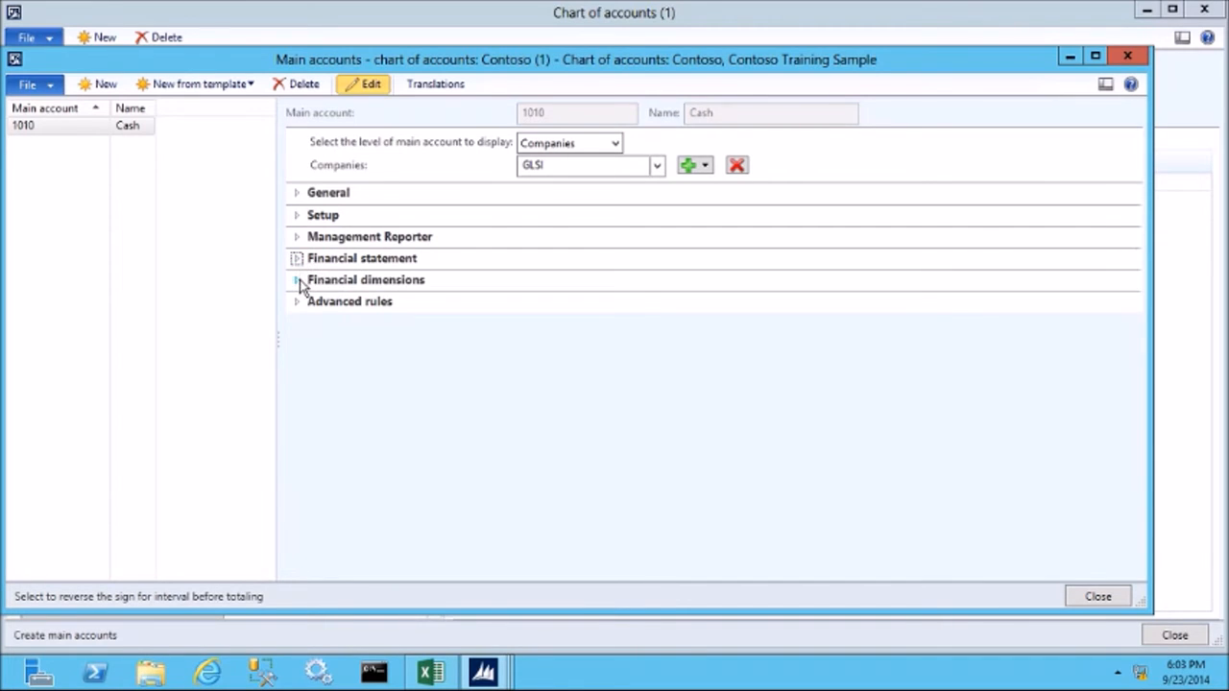
pyautogui.click(300, 281)
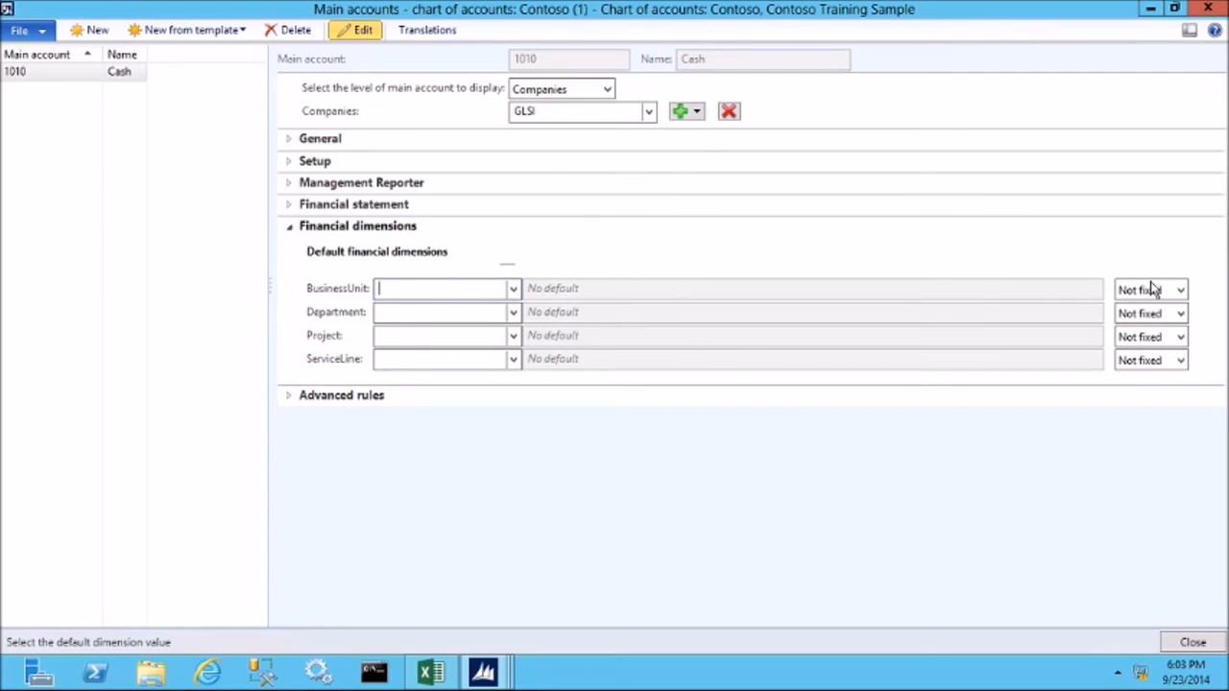
# - Make the Cash account's BusinessUnit default dimension a fixed value, accept the confirmation, and assign business unit 001 (Home)
pyautogui.click(1181, 290)
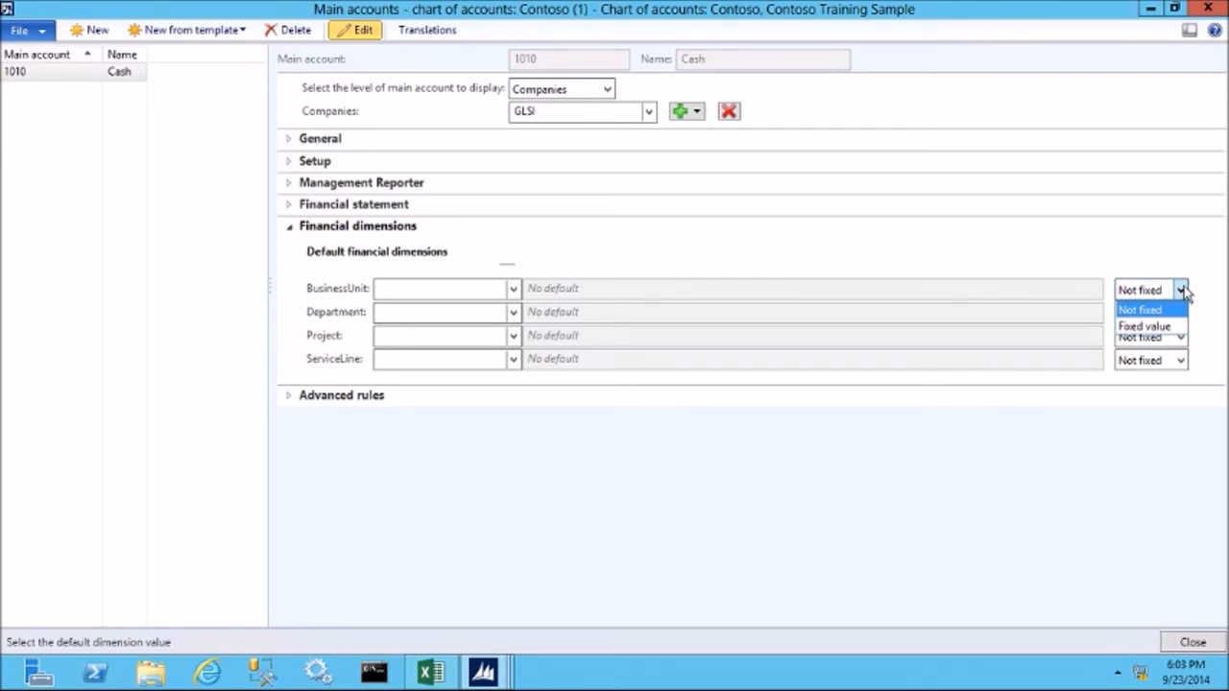
pyautogui.click(1162, 328)
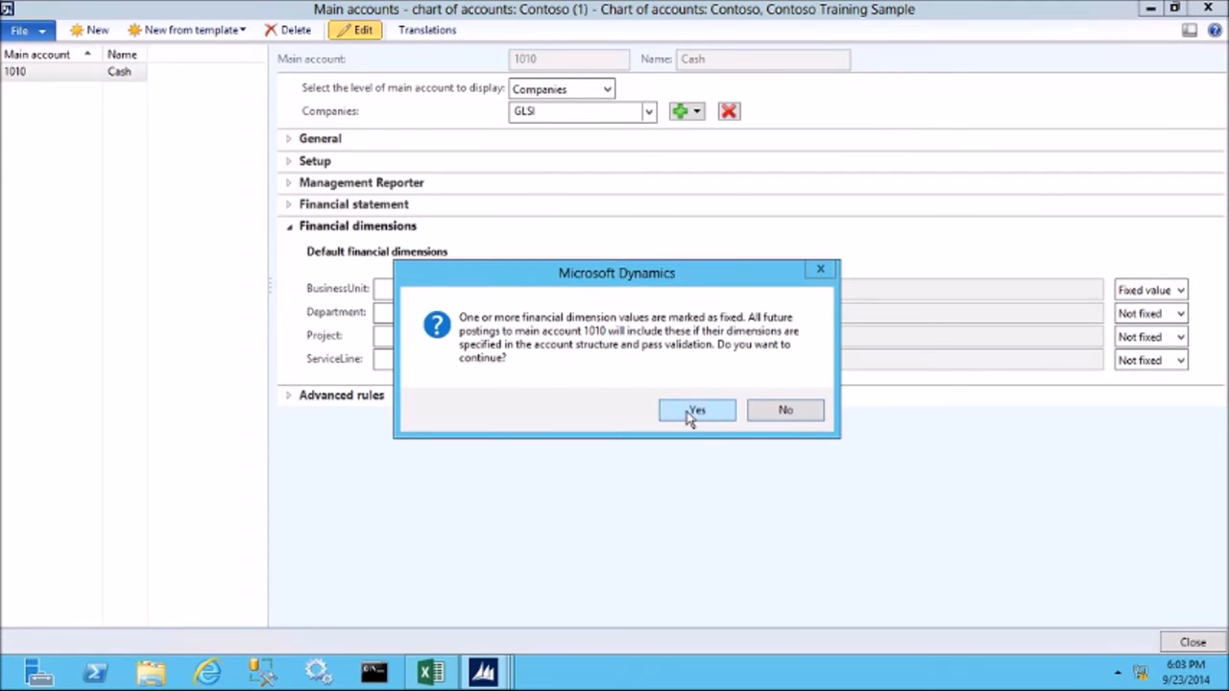
pyautogui.click(689, 411)
pyautogui.click(401, 291)
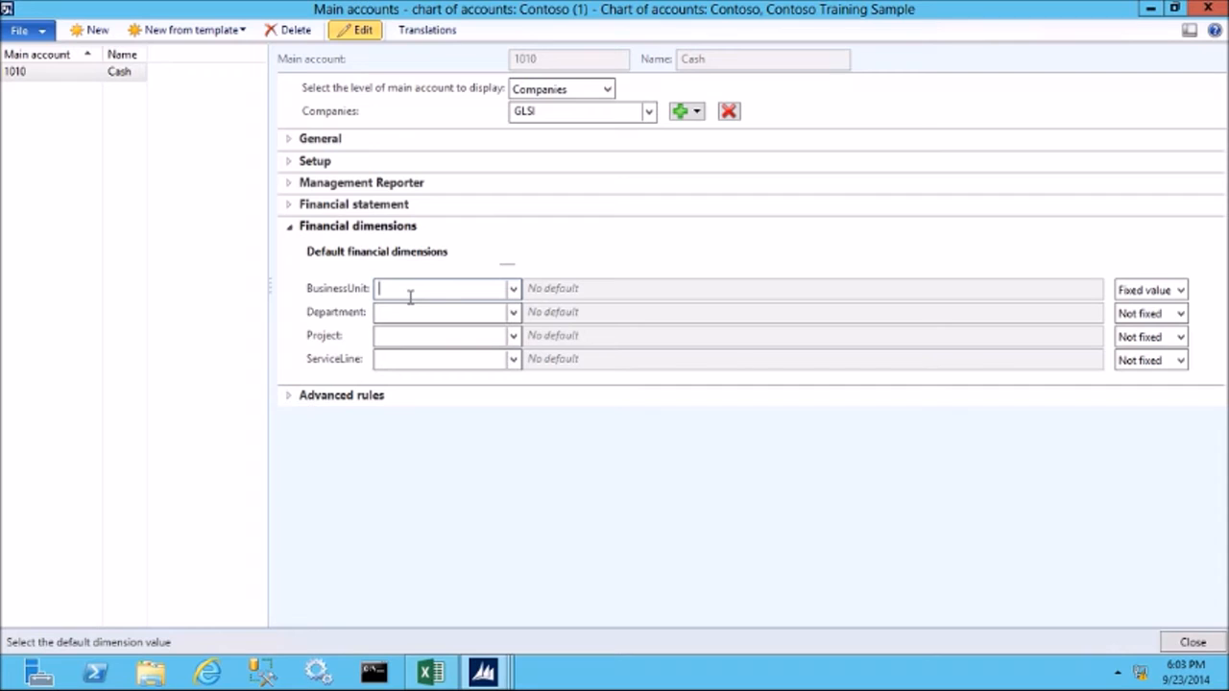
pyautogui.click(514, 290)
pyautogui.click(440, 333)
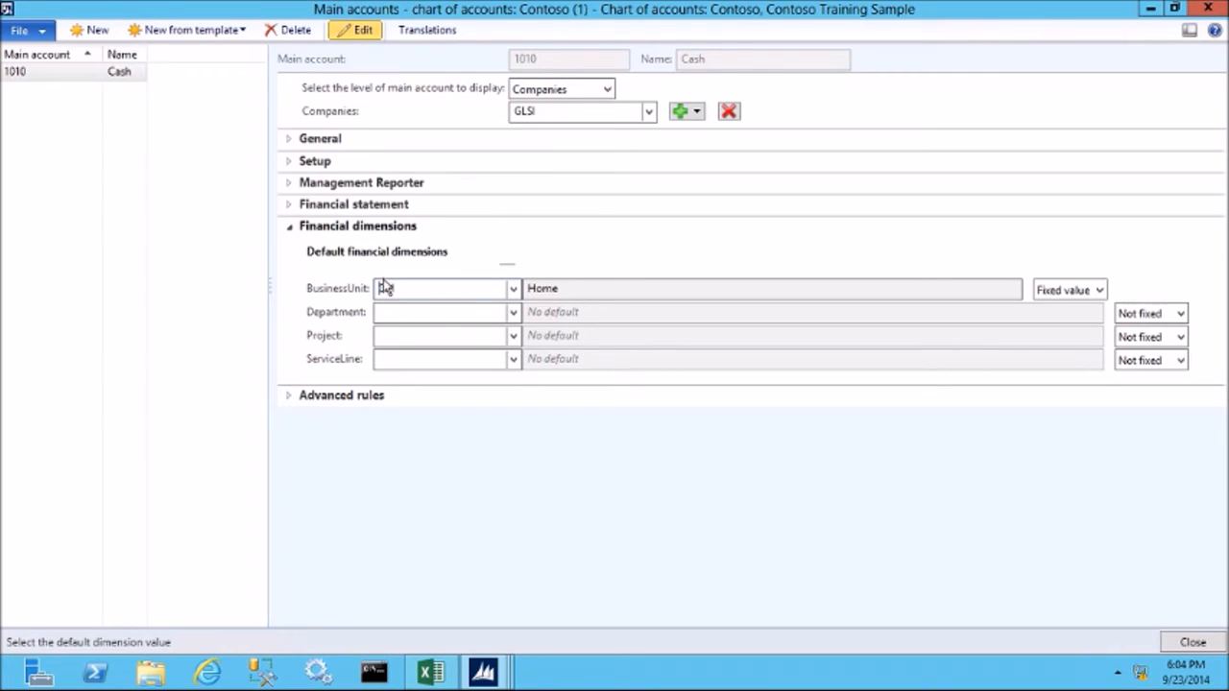
# - Return the BusinessUnit default dimension to Not fixed and clear its value
pyautogui.click(1100, 290)
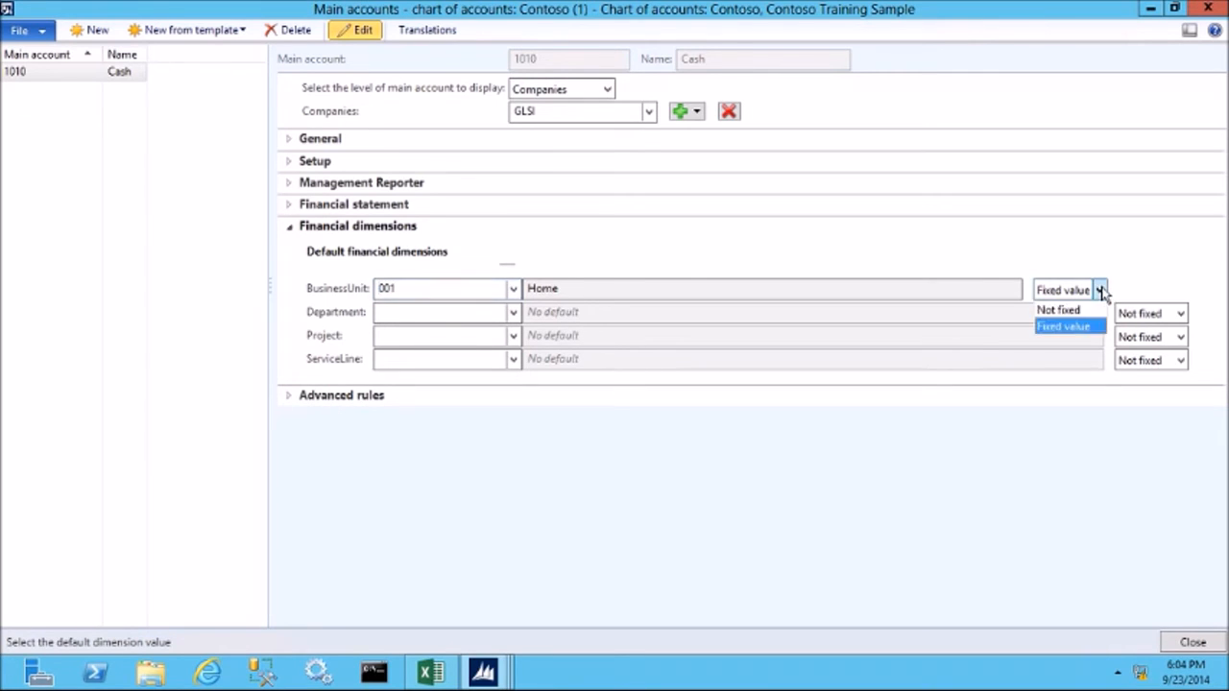
pyautogui.click(1060, 311)
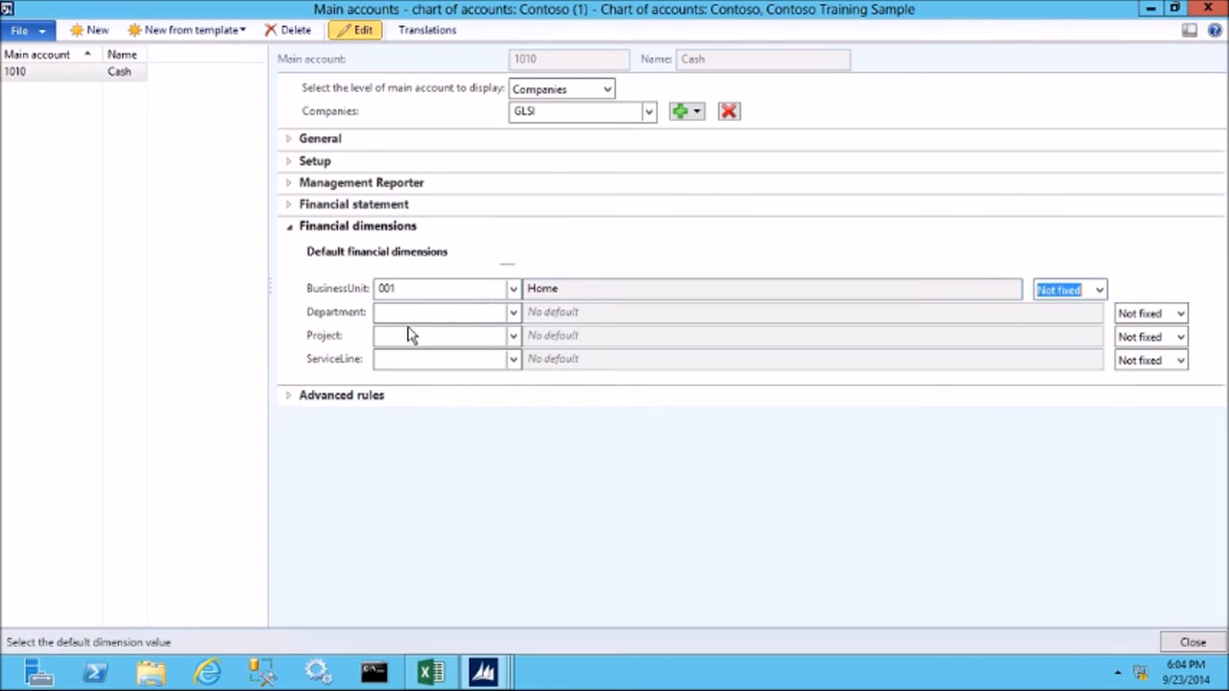
pyautogui.moveTo(406, 288); pyautogui.dragTo(263, 297)
pyautogui.press('BackSpace')
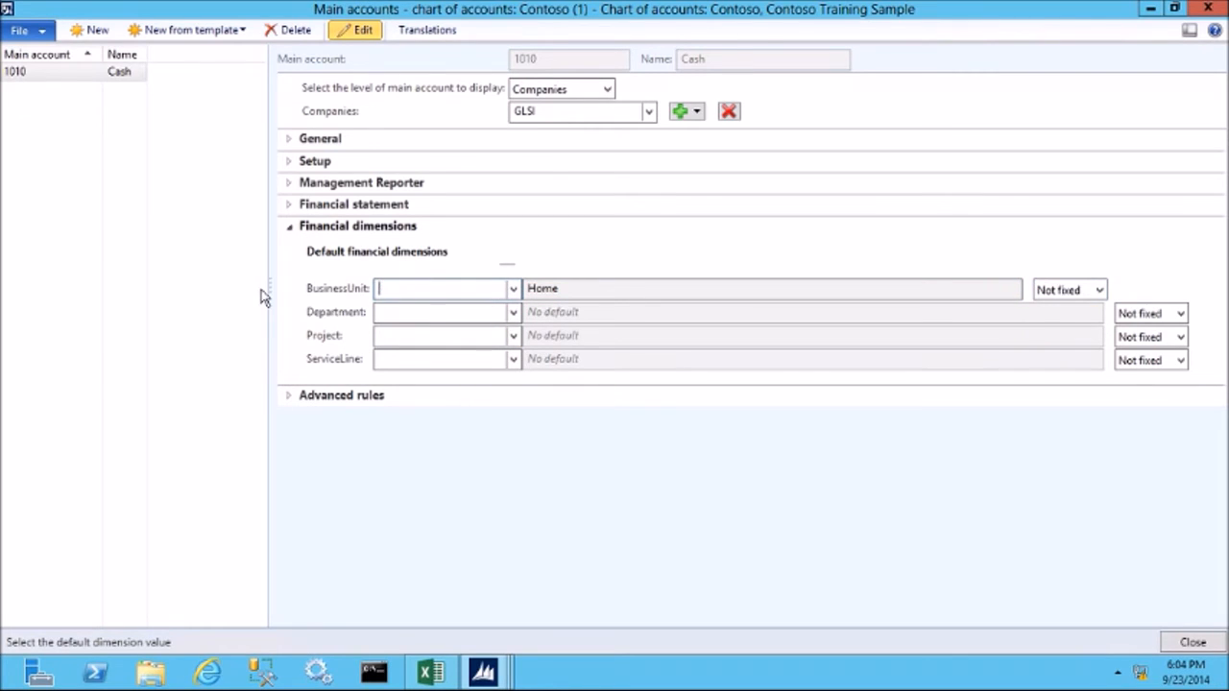
pyautogui.click(455, 311)
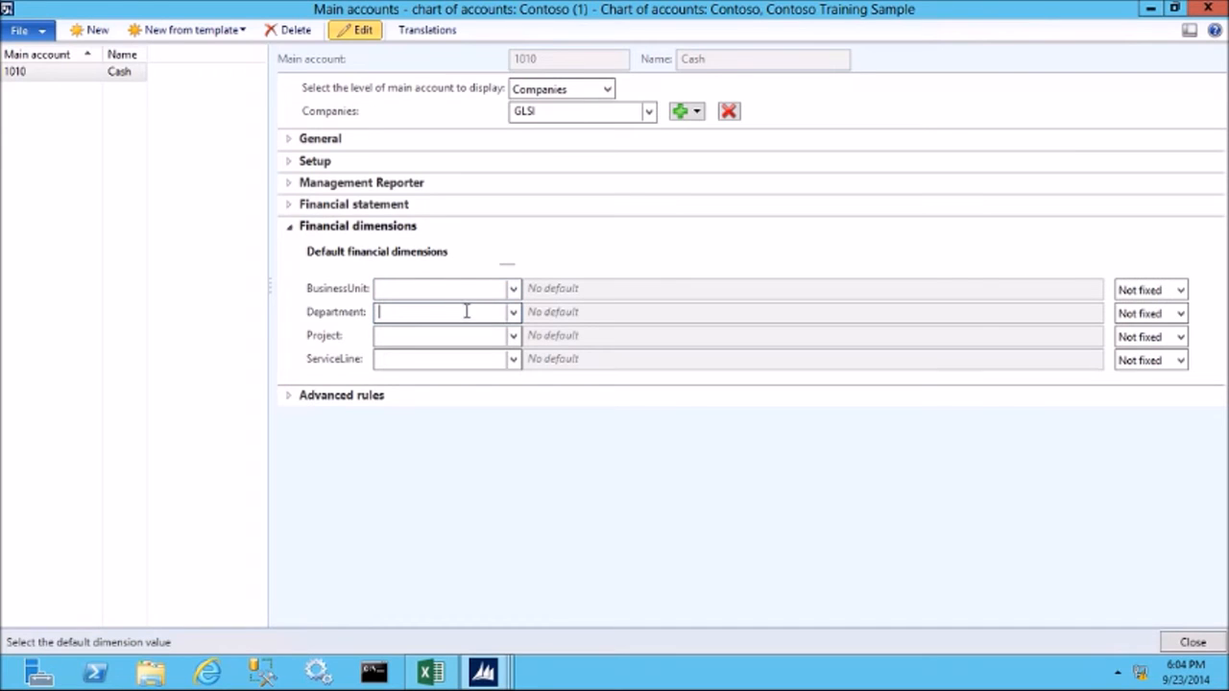
# - Close the Cash account and chart of accounts forms and open the Main accounts list for USMF
pyautogui.click(1202, 643)
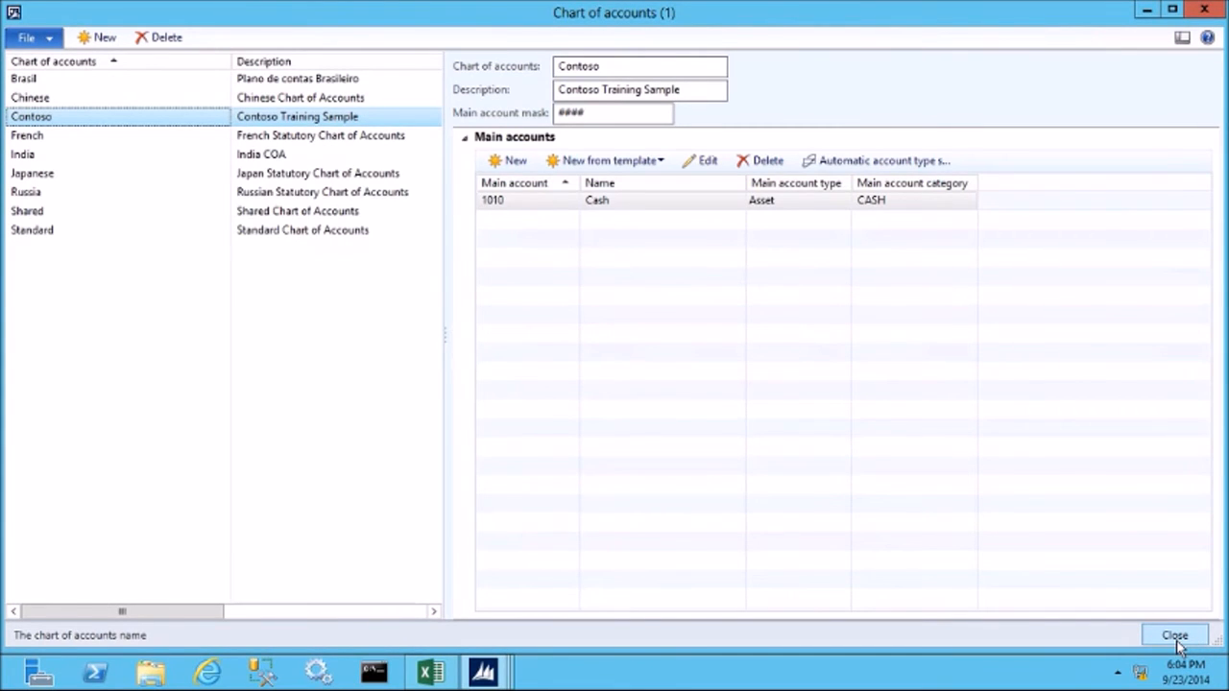
pyautogui.click(1179, 645)
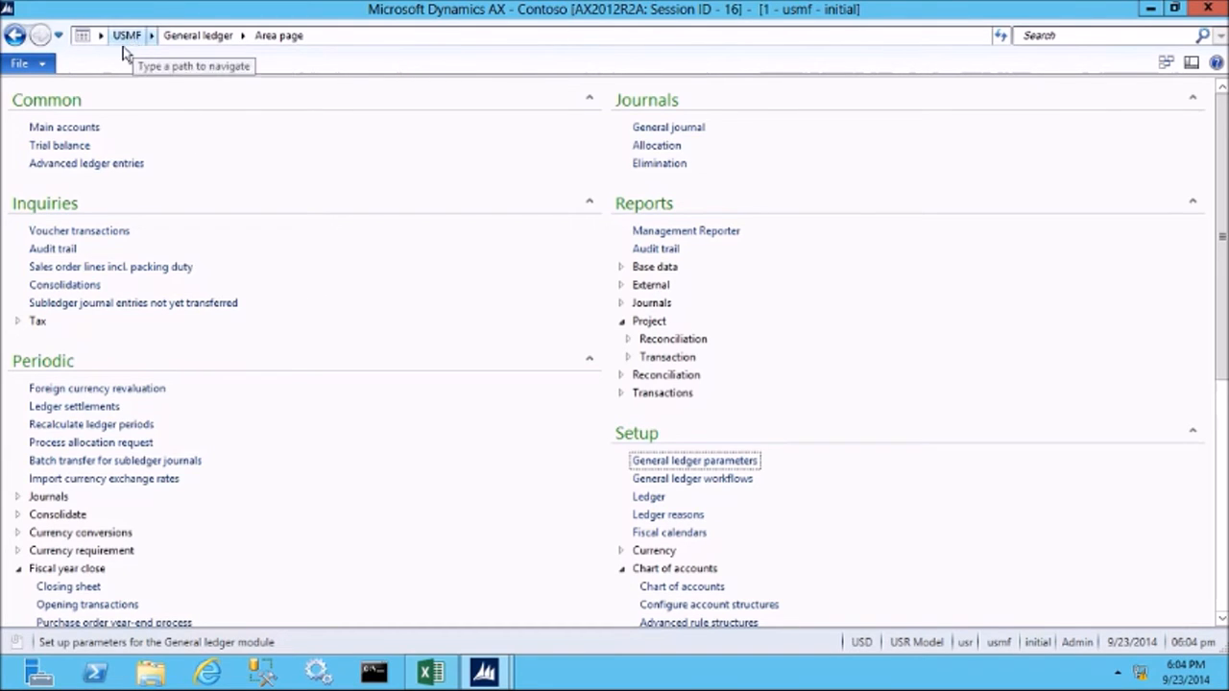
pyautogui.click(69, 129)
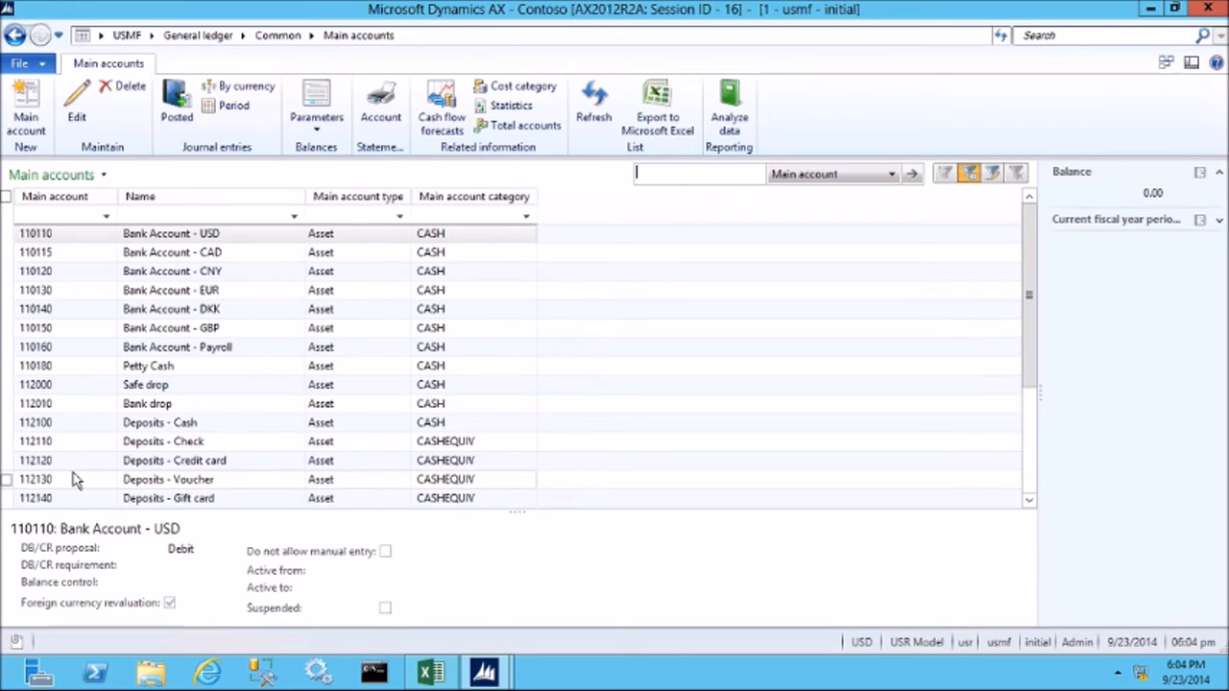
# - Switch to the company Contoso Consulting (GLSI) and select account 1010 in its Main accounts list
pyautogui.click(101, 39)
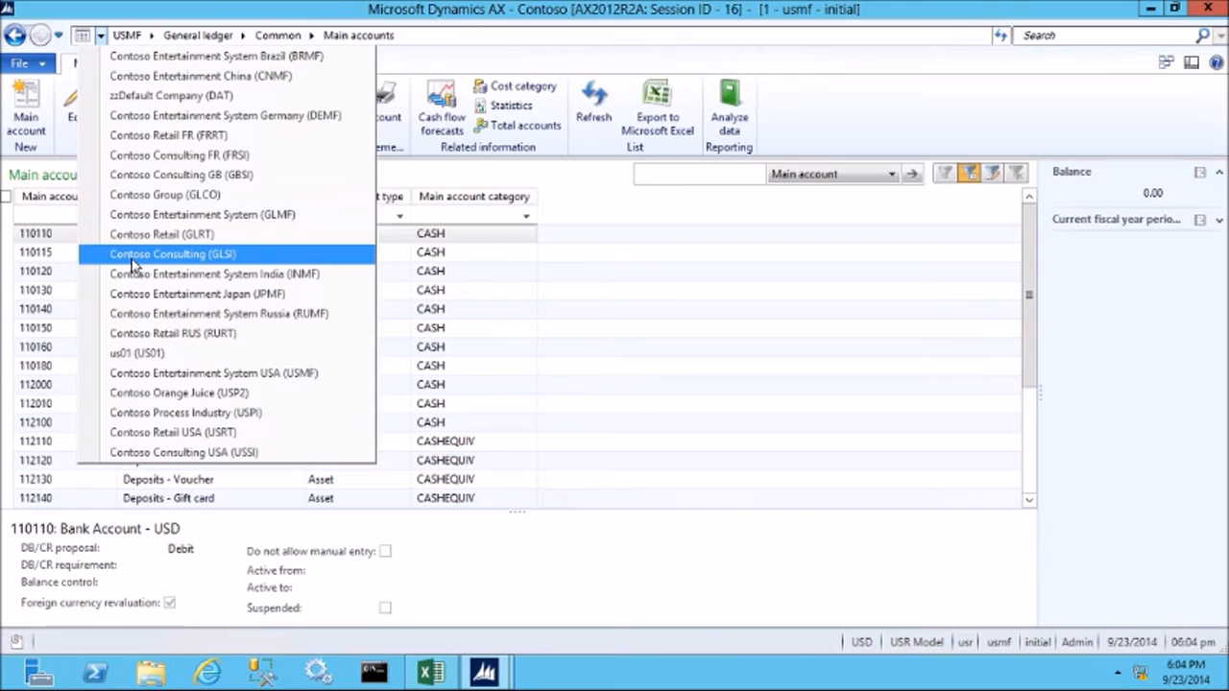
pyautogui.click(135, 255)
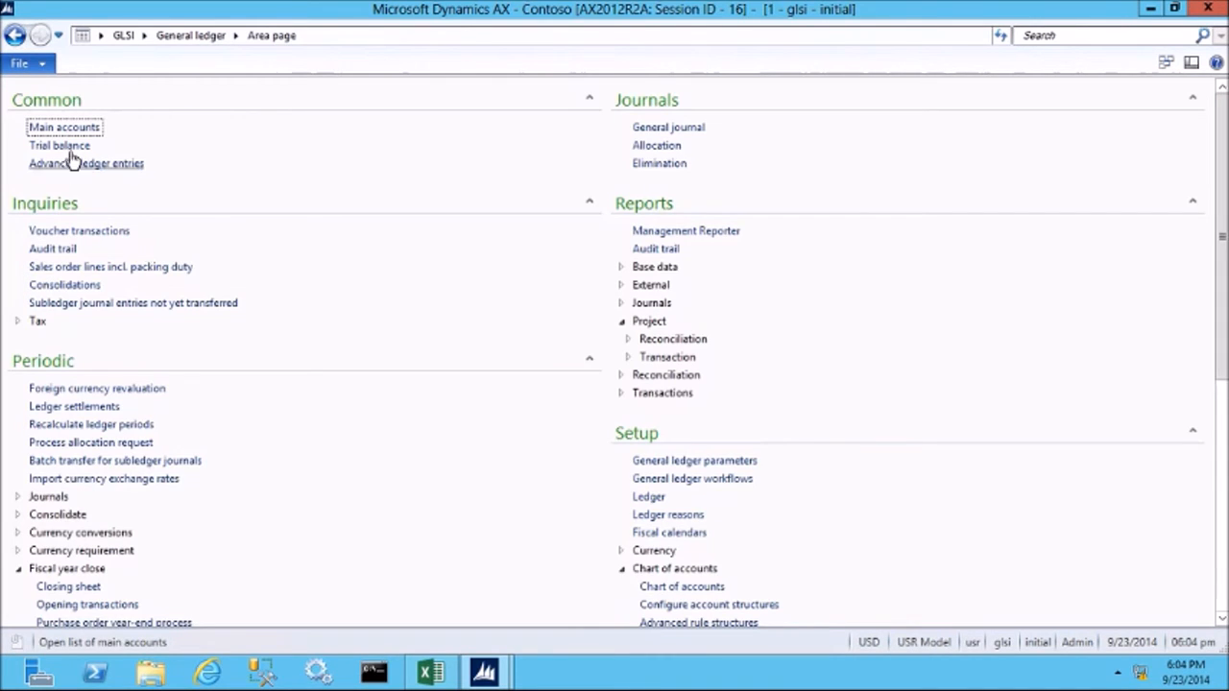
pyautogui.click(55, 128)
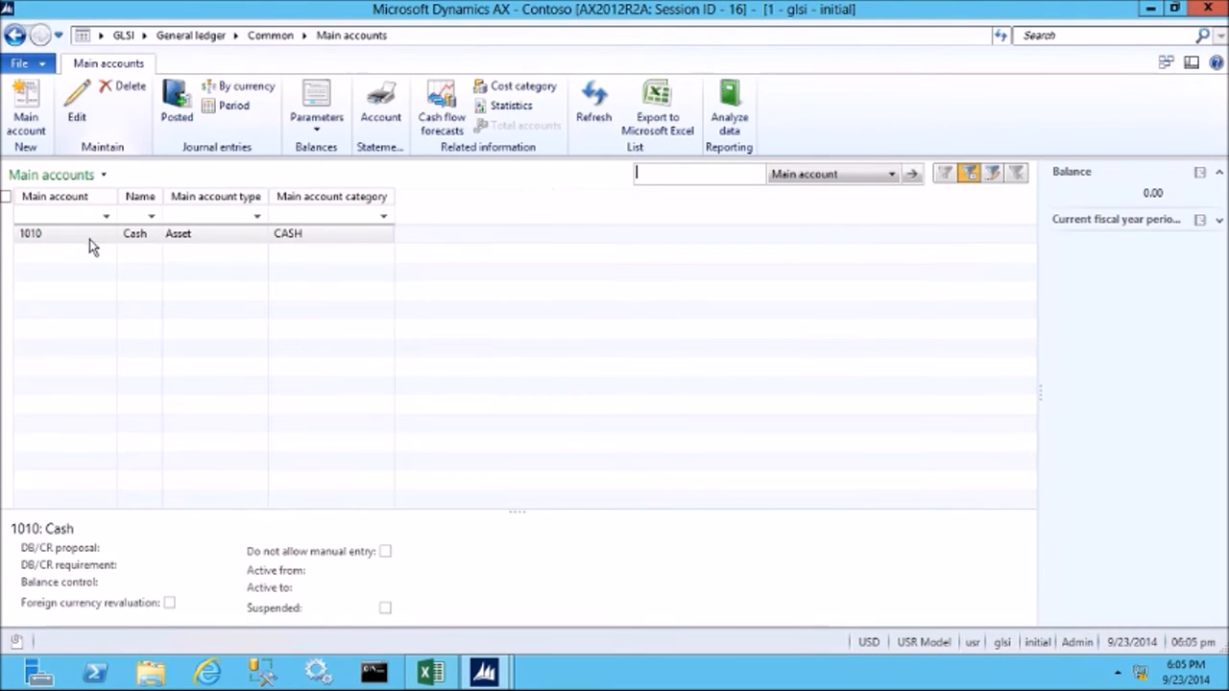
pyautogui.click(93, 240)
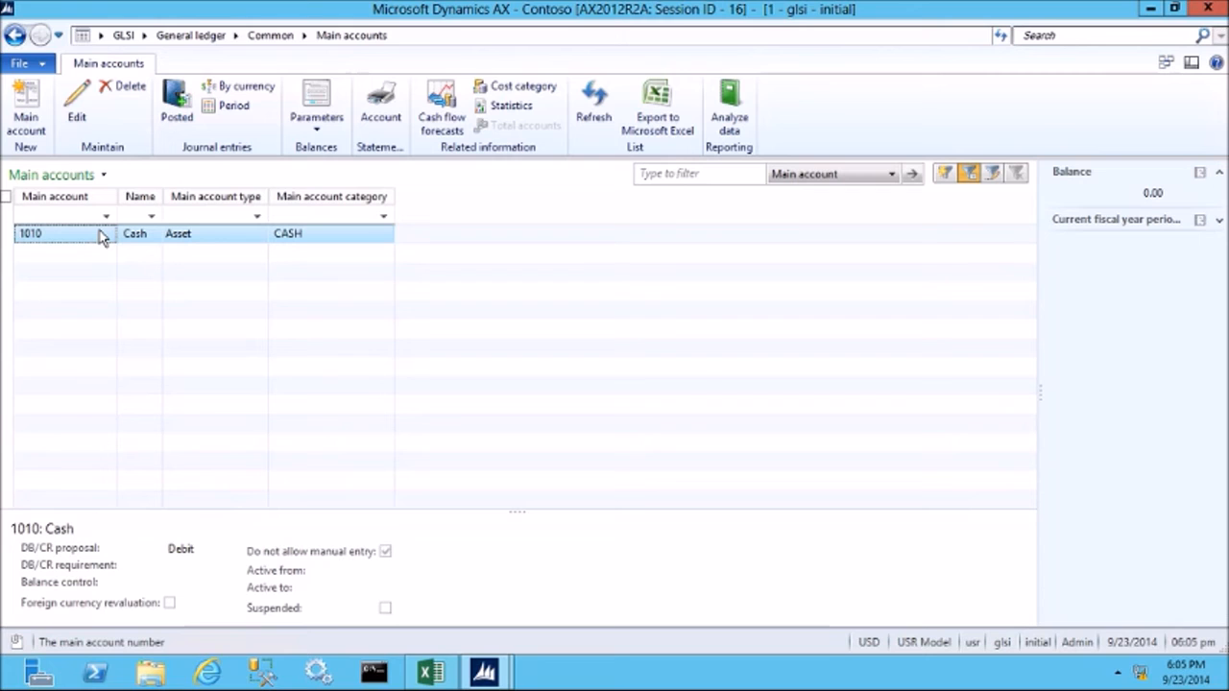
# - Create a new main account with number 1010 and the name Accounts Receivable Trade
pyautogui.click(29, 113)
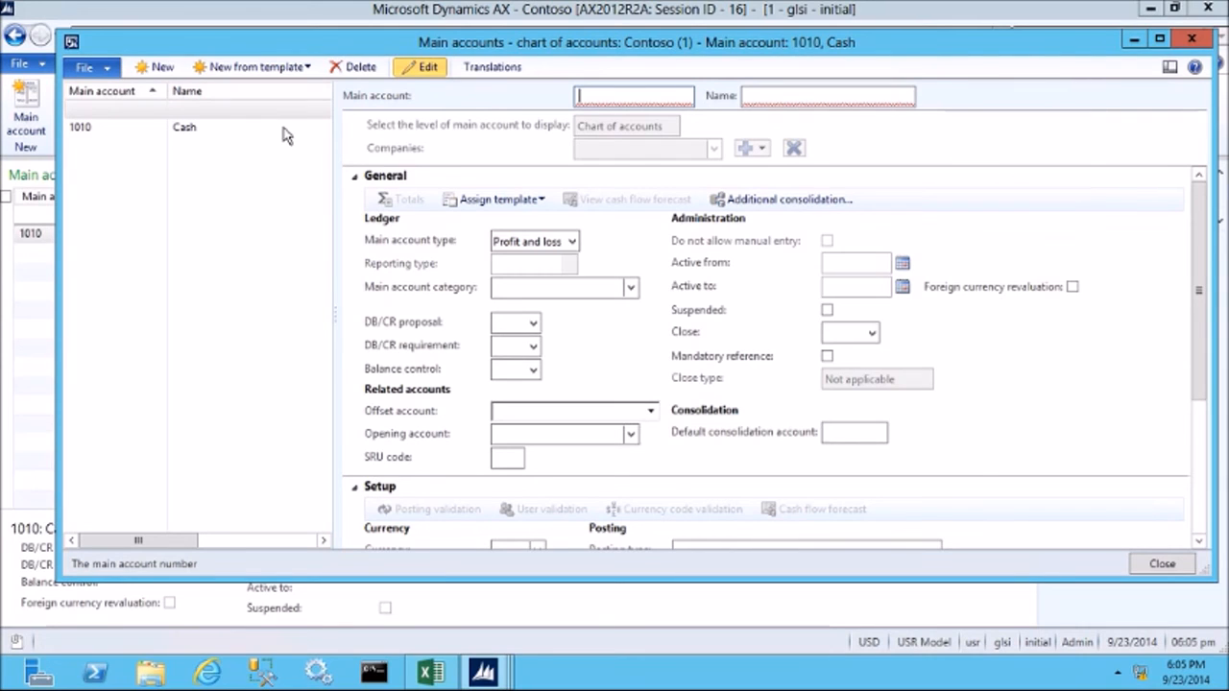
pyautogui.write('1310')
pyautogui.press('Tab')
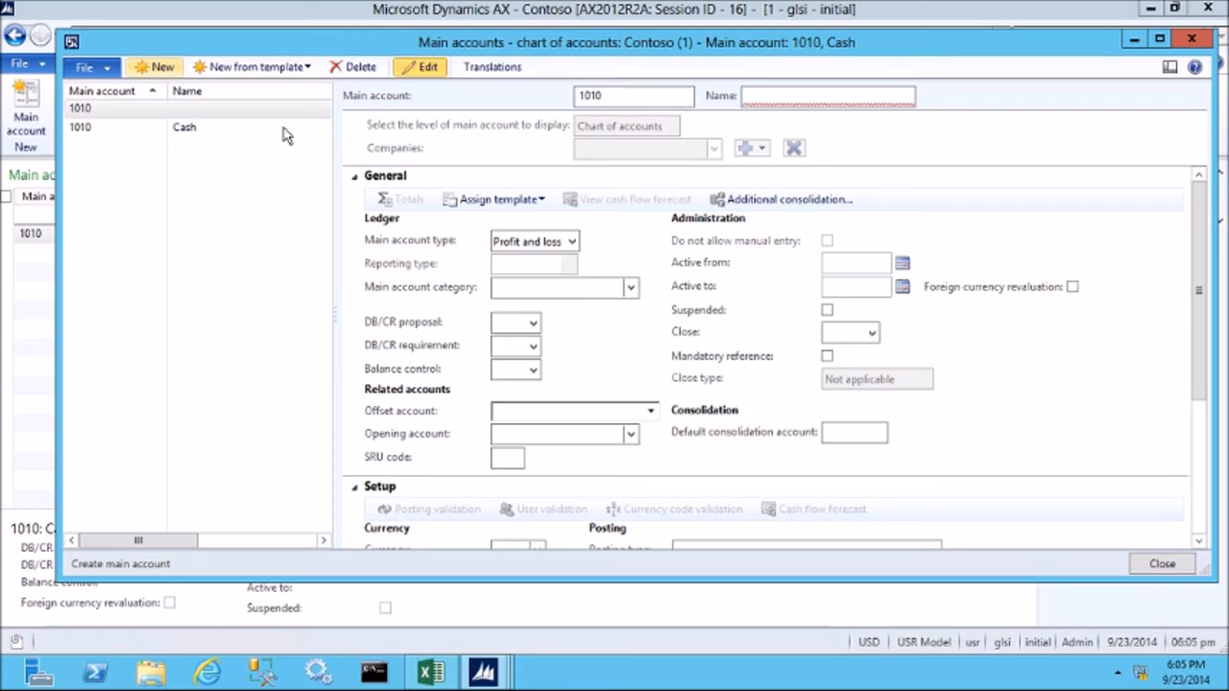
pyautogui.click(788, 94)
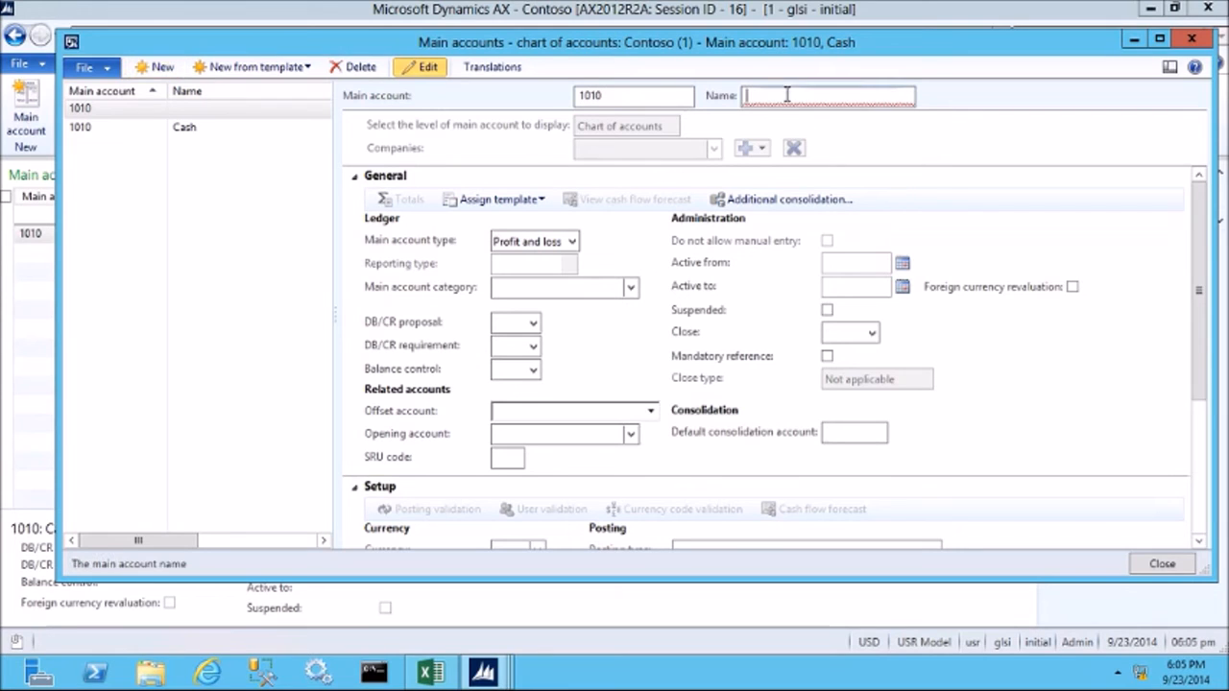
pyautogui.write('Accounts Receivable Trade')
pyautogui.click(567, 246)
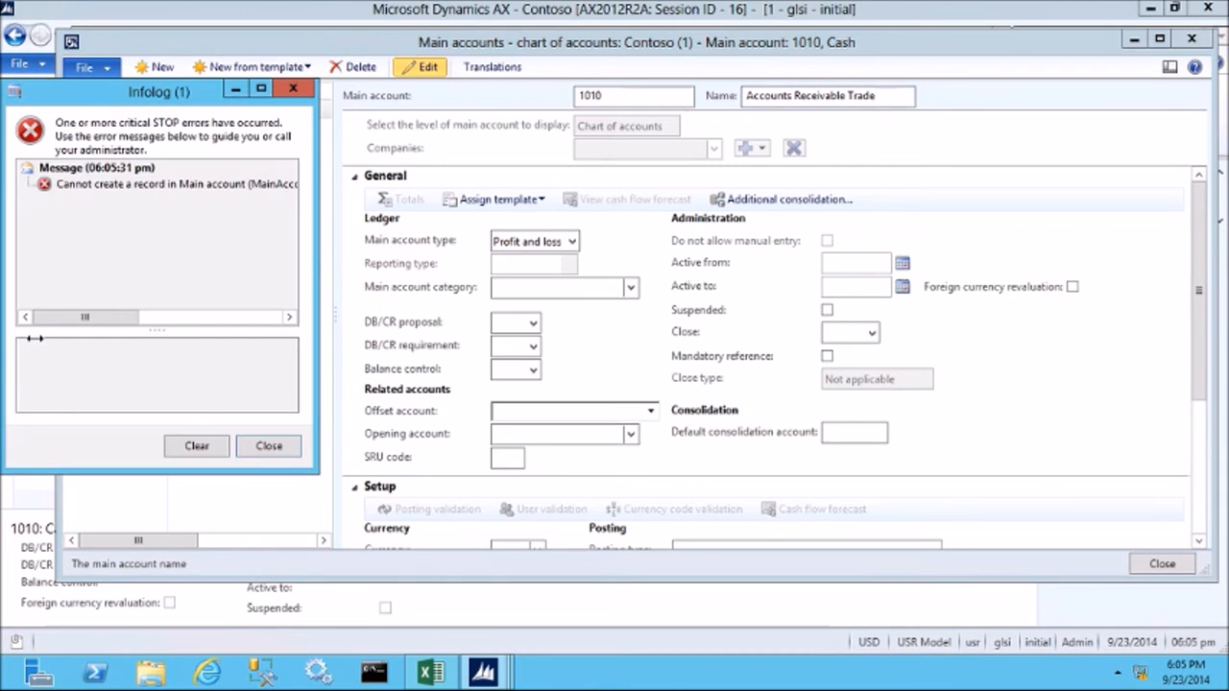
# - Read the error details, close the Infolog, and change the Accounts Receivable Trade account number to 1030
pyautogui.click(189, 193)
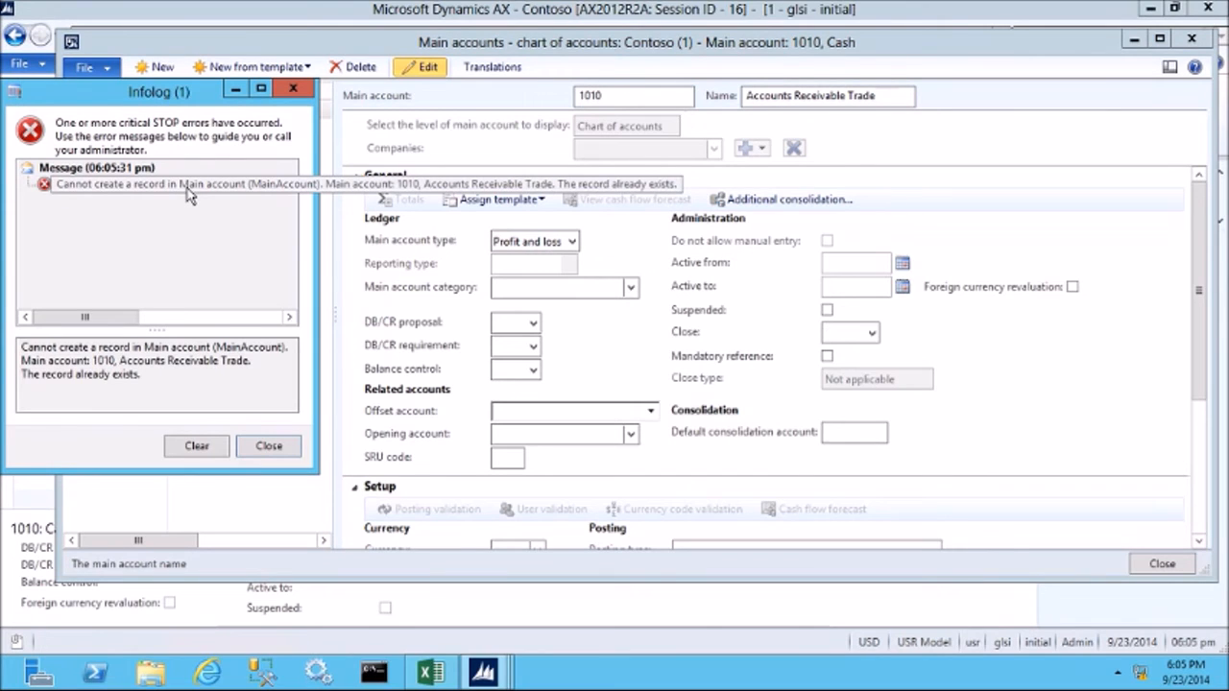
pyautogui.click(269, 445)
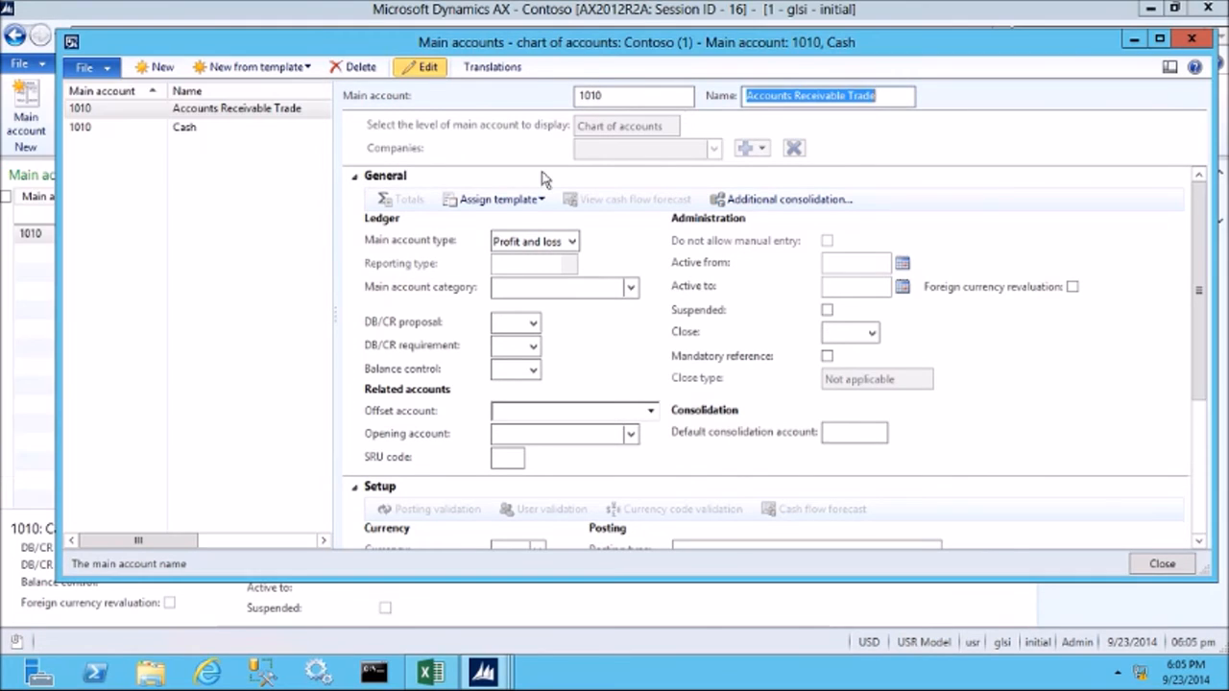
pyautogui.moveTo(593, 93); pyautogui.dragTo(628, 91)
pyautogui.write('30')
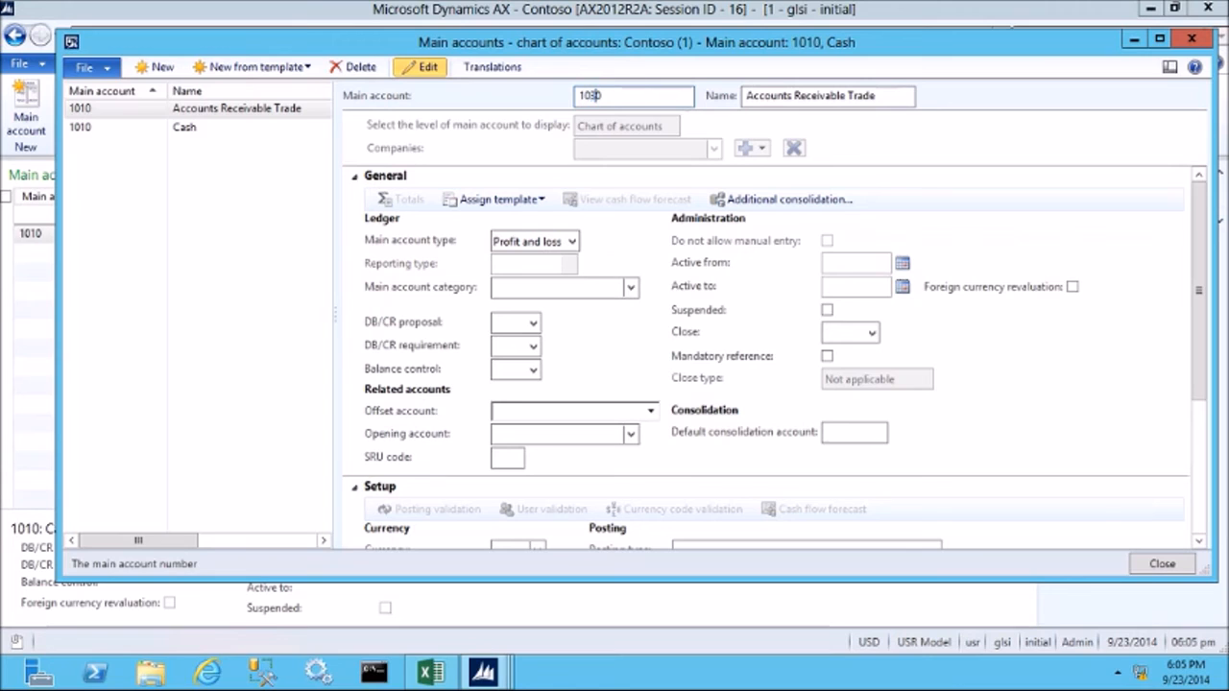
pyautogui.press('Tab')
# - Set the Accounts Receivable Trade account's type to Asset and its main account category to AR
pyautogui.click(572, 242)
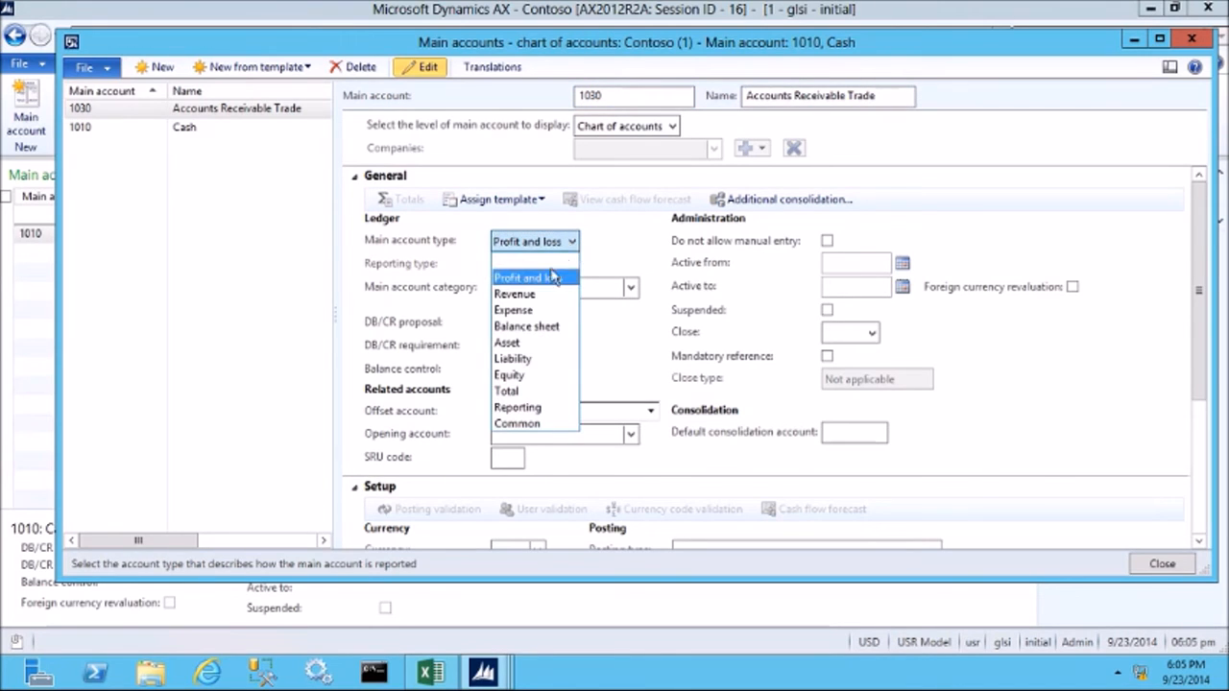
pyautogui.click(507, 343)
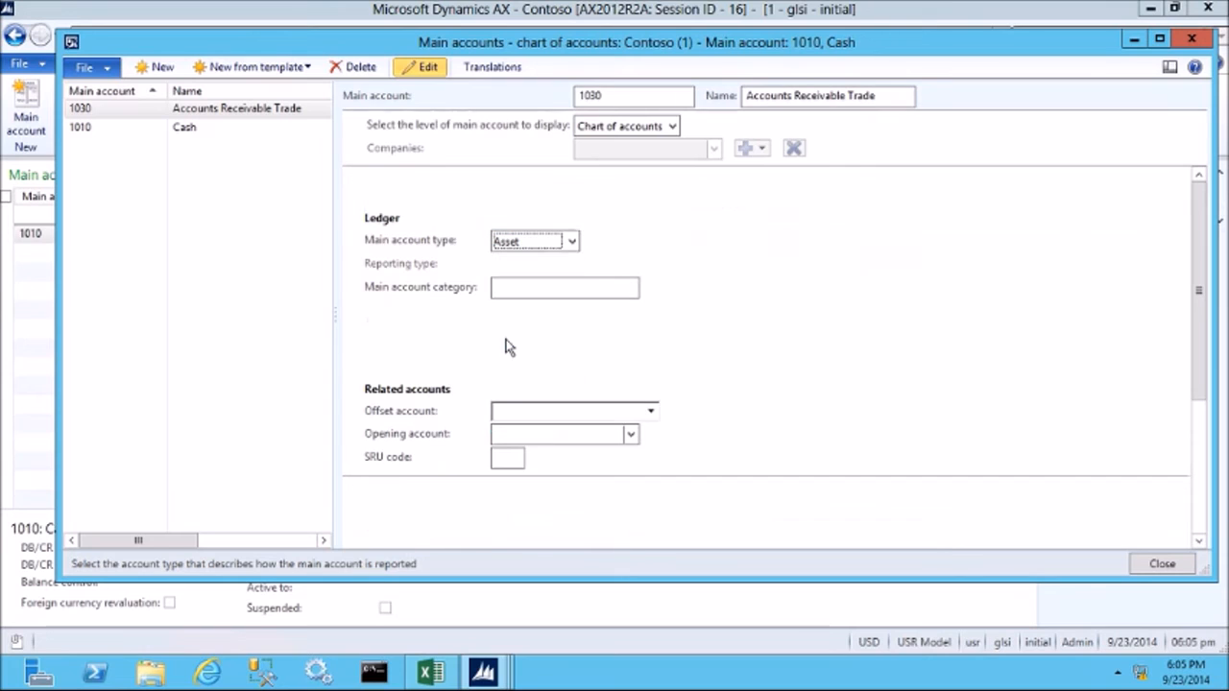
pyautogui.click(630, 287)
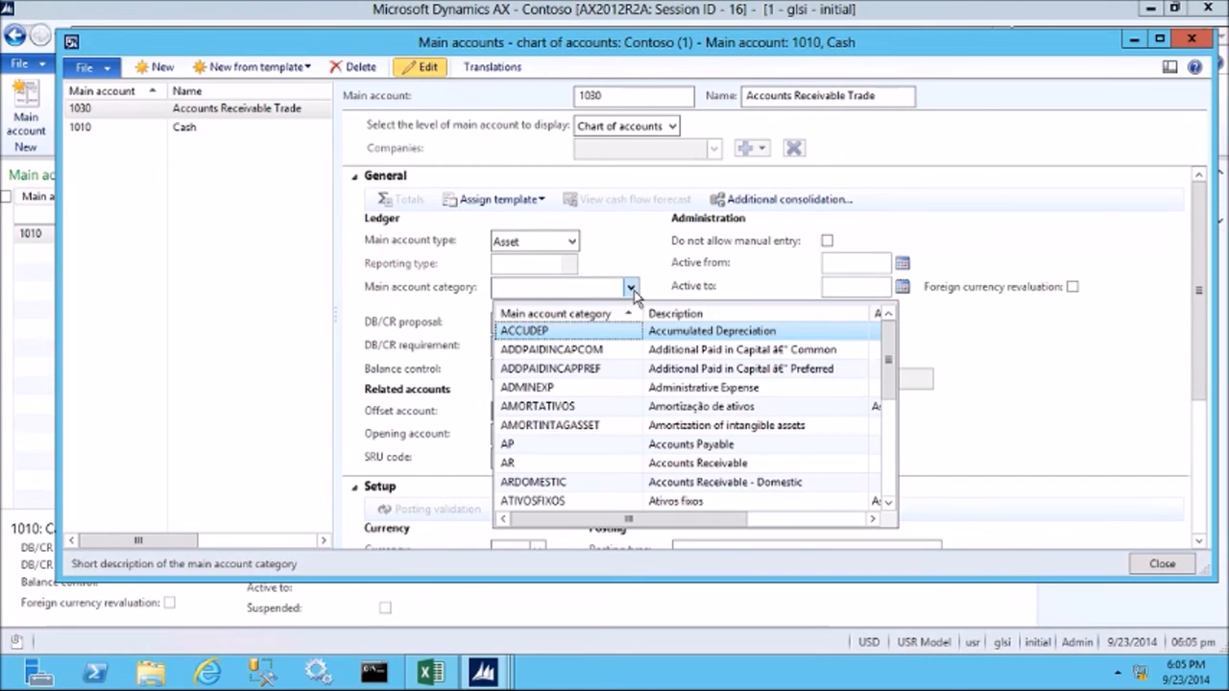
pyautogui.click(510, 463)
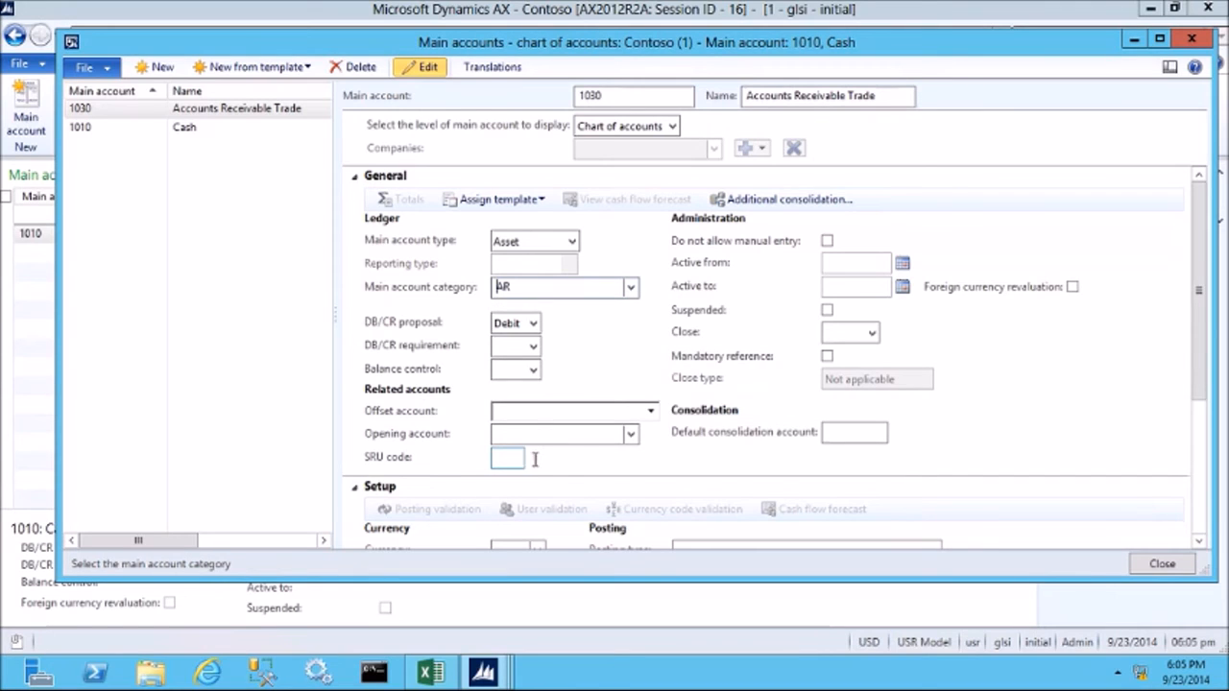
# - Create another main account with number 2030 and the name Accounts Payable Trade
pyautogui.click(160, 69)
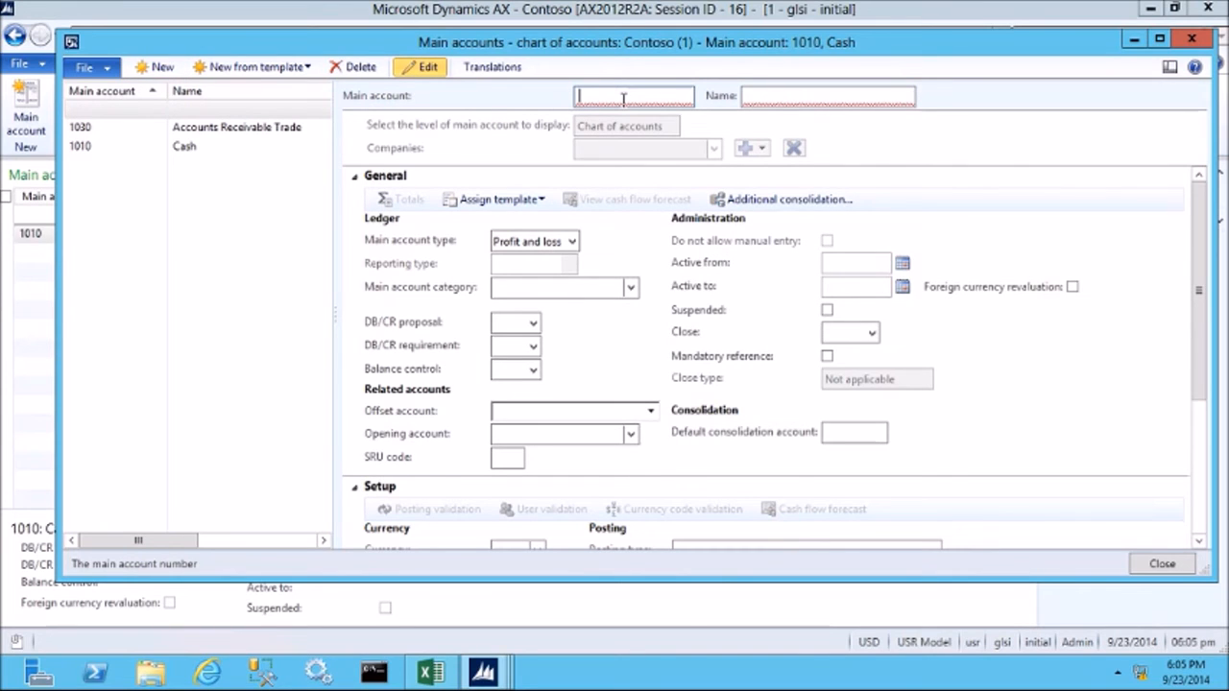
pyautogui.write('2030')
pyautogui.press('Tab')
pyautogui.write('Accounts')
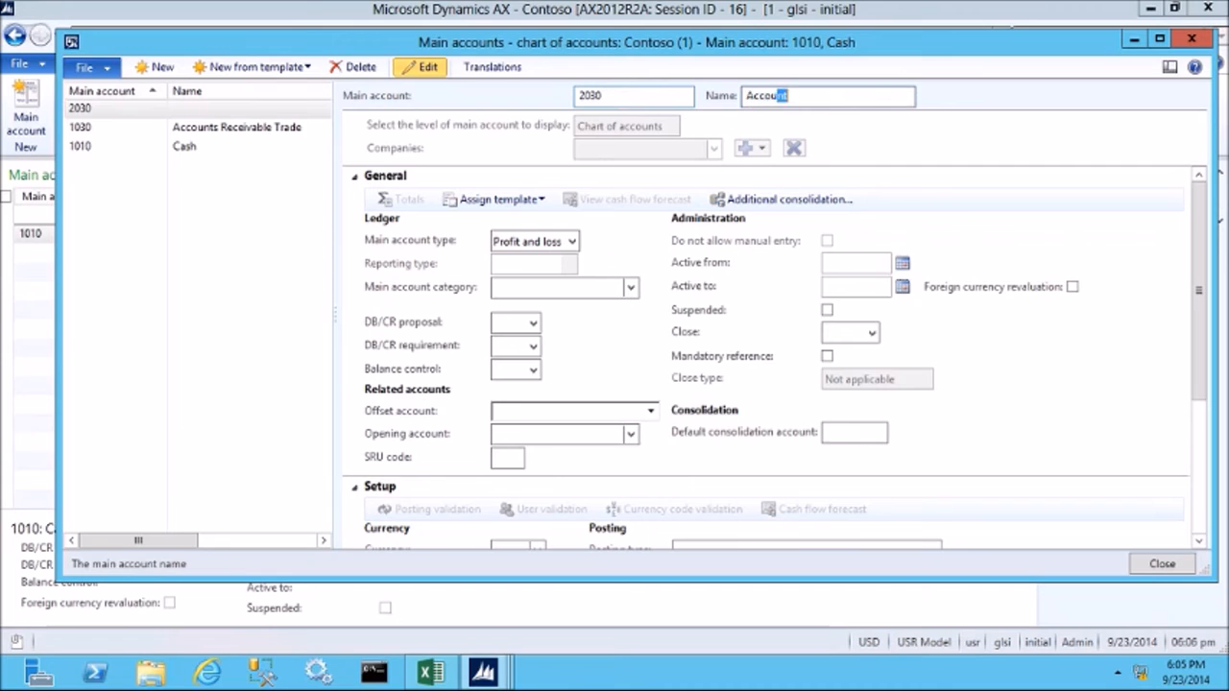
pyautogui.write(' Payable Trade')
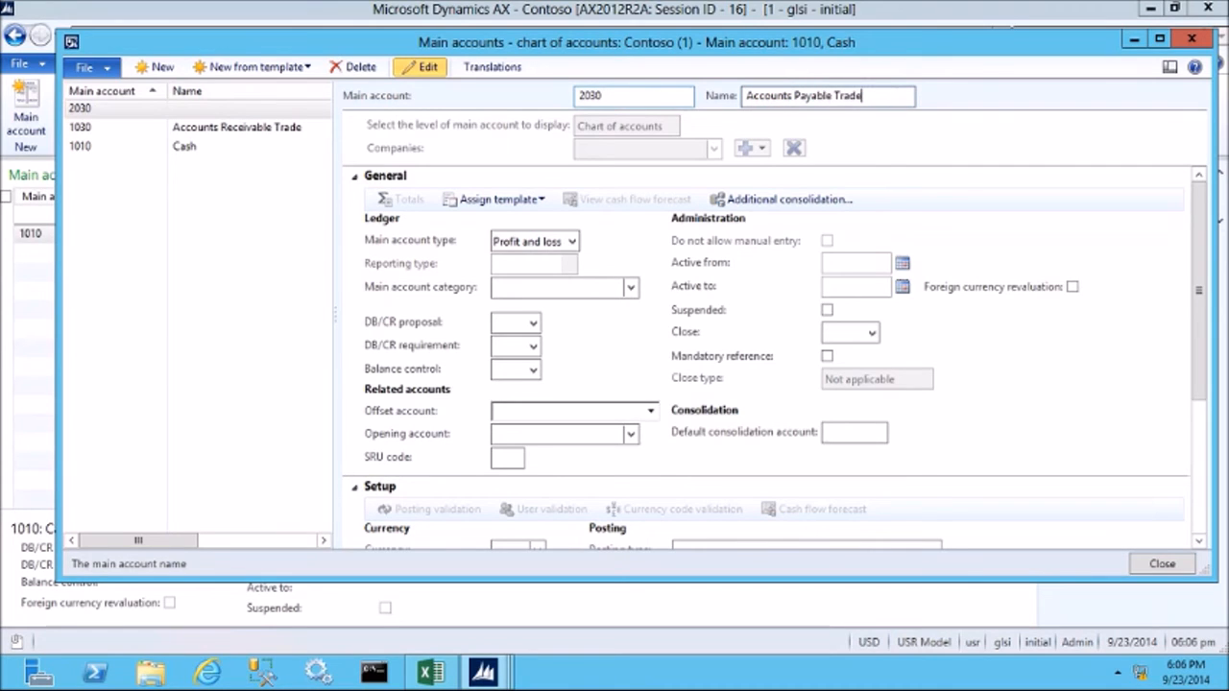
# - Set the Accounts Payable Trade account's type to Liability and its main account category to AP
pyautogui.click(573, 242)
pyautogui.click(571, 242)
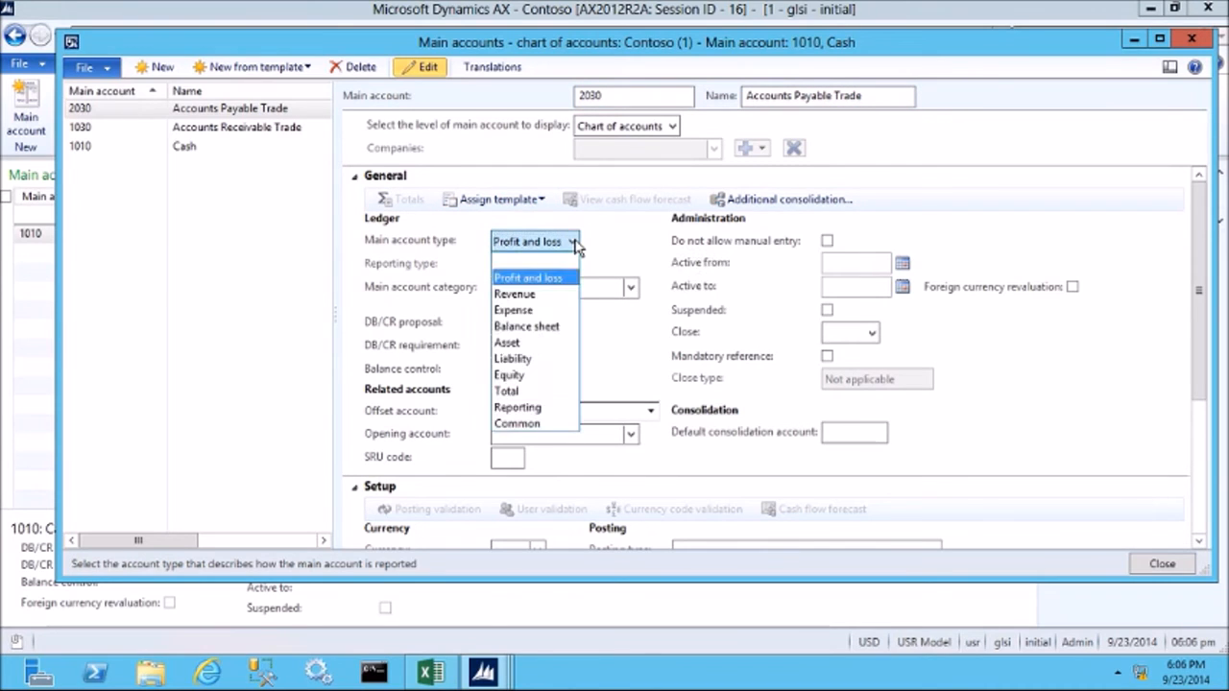
pyautogui.click(526, 358)
pyautogui.click(629, 288)
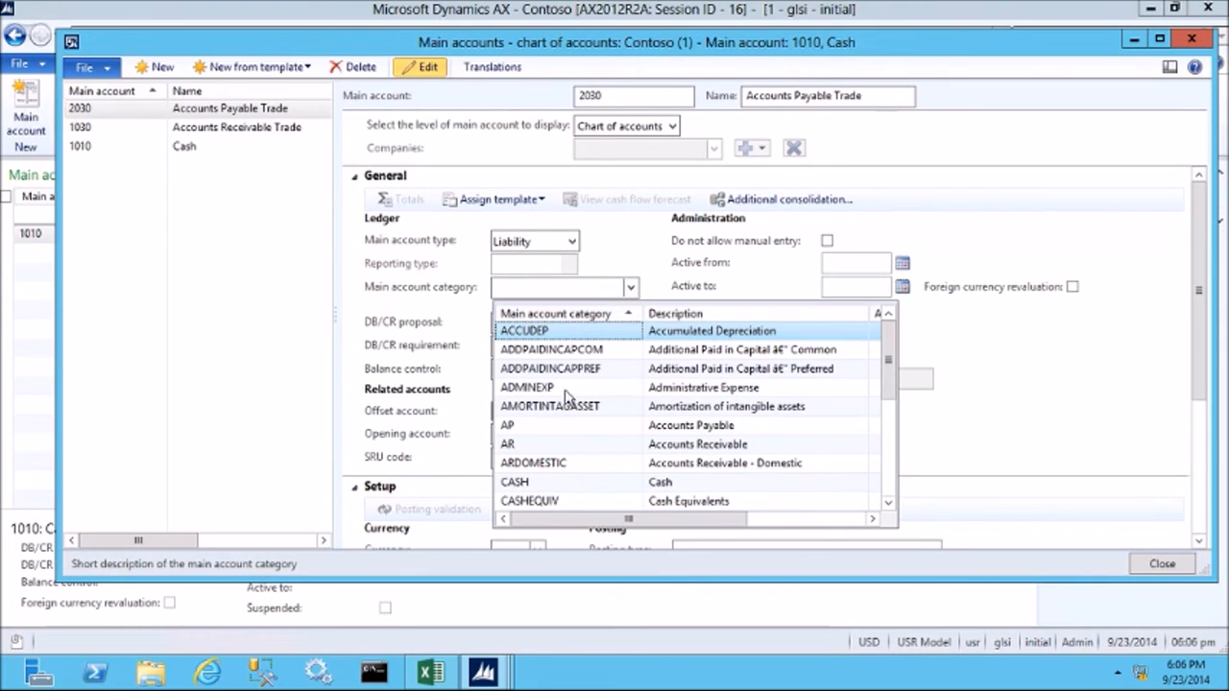
pyautogui.click(548, 427)
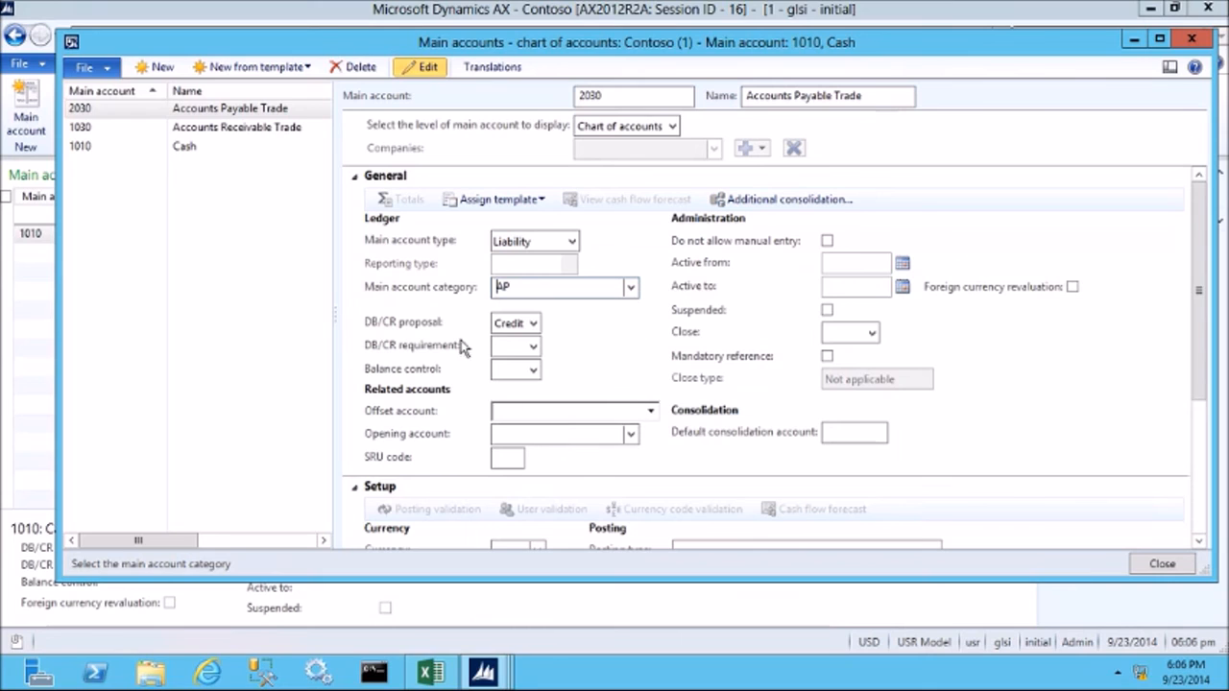
# - Create a main account with number 3030 and the name Retained Earnings
pyautogui.click(159, 69)
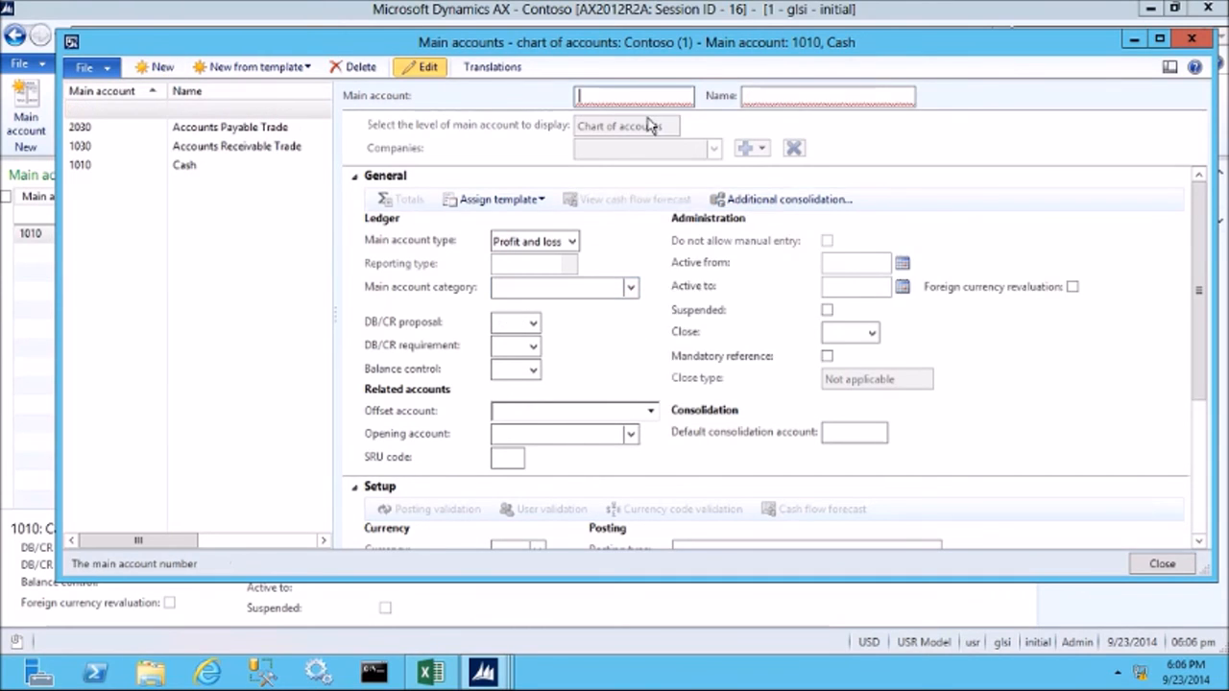
pyautogui.write('3030')
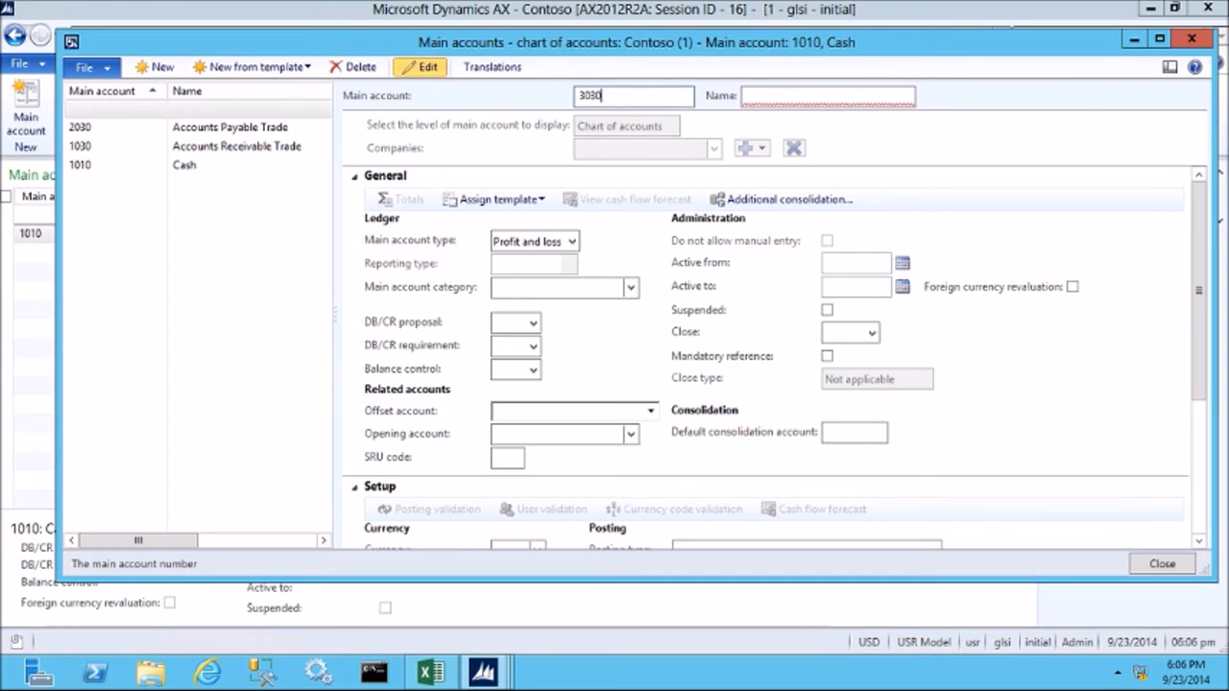
pyautogui.press('Tab')
pyautogui.write('R')
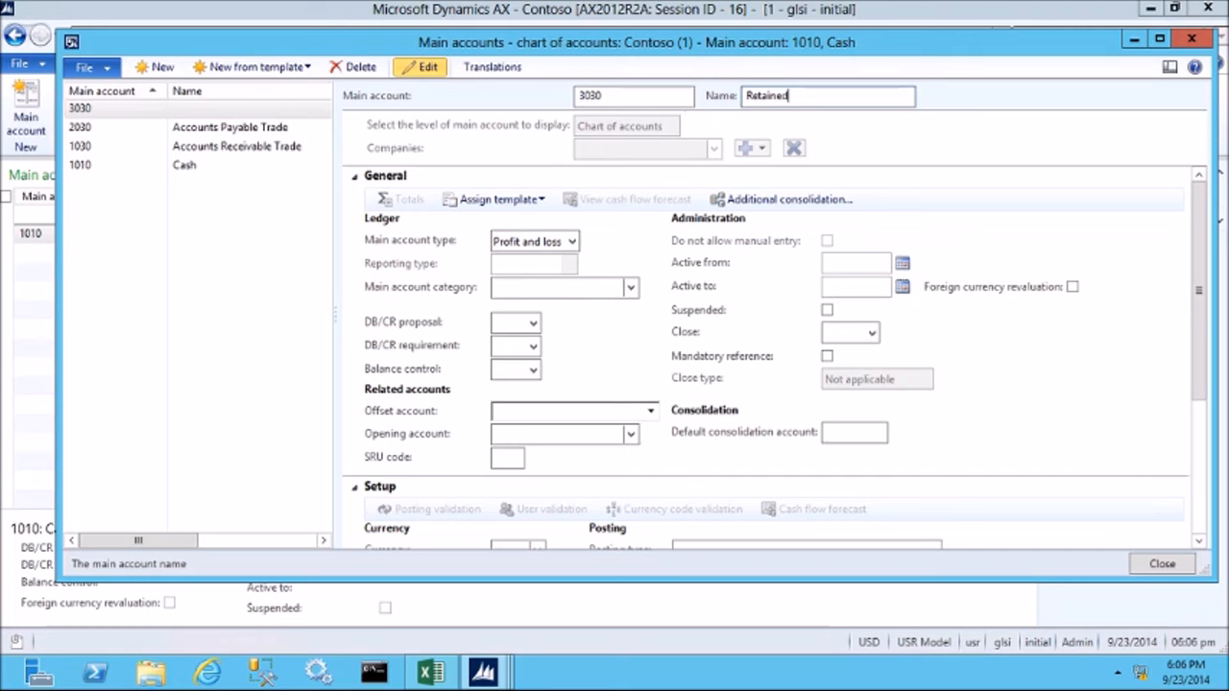
pyautogui.write('etained Earnings')
pyautogui.press('Tab')
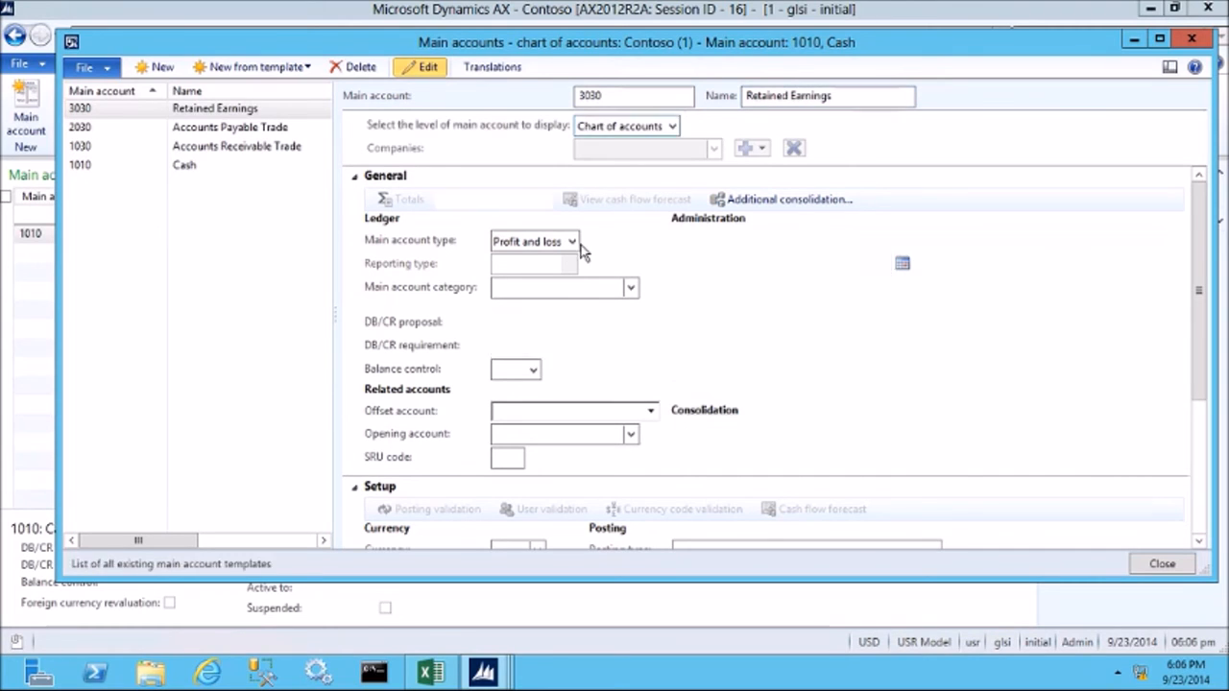
# - Set the Retained Earnings account's main account type to Equity
pyautogui.click(576, 242)
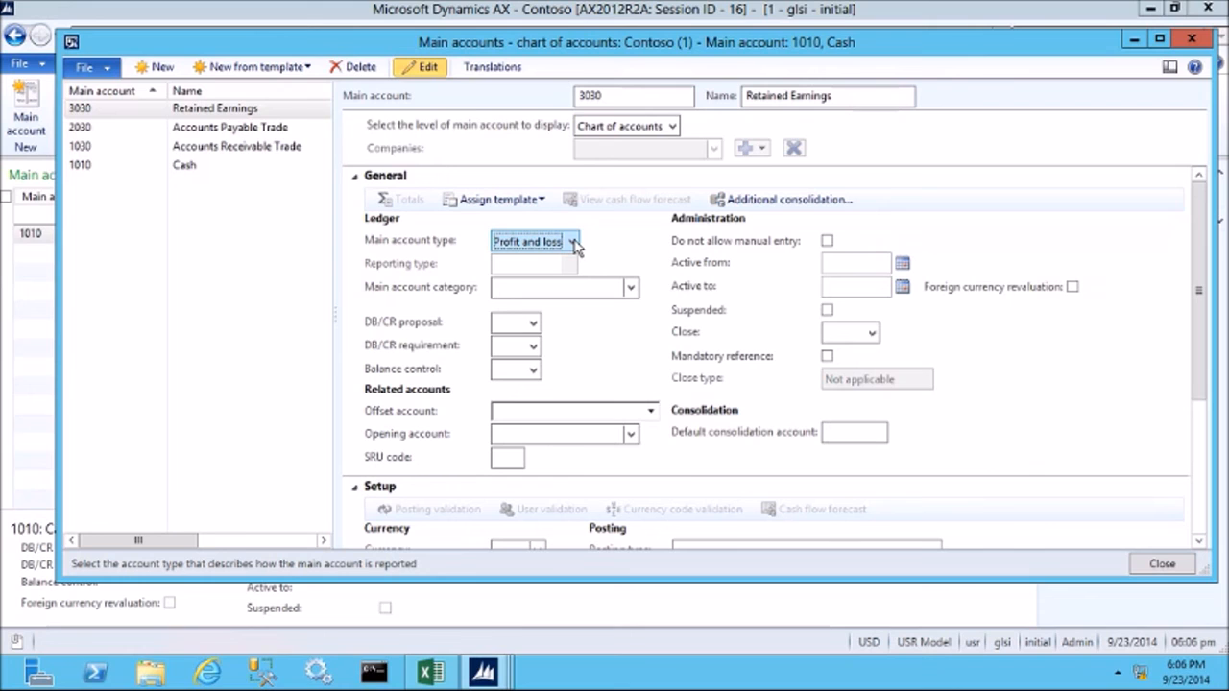
pyautogui.click(576, 244)
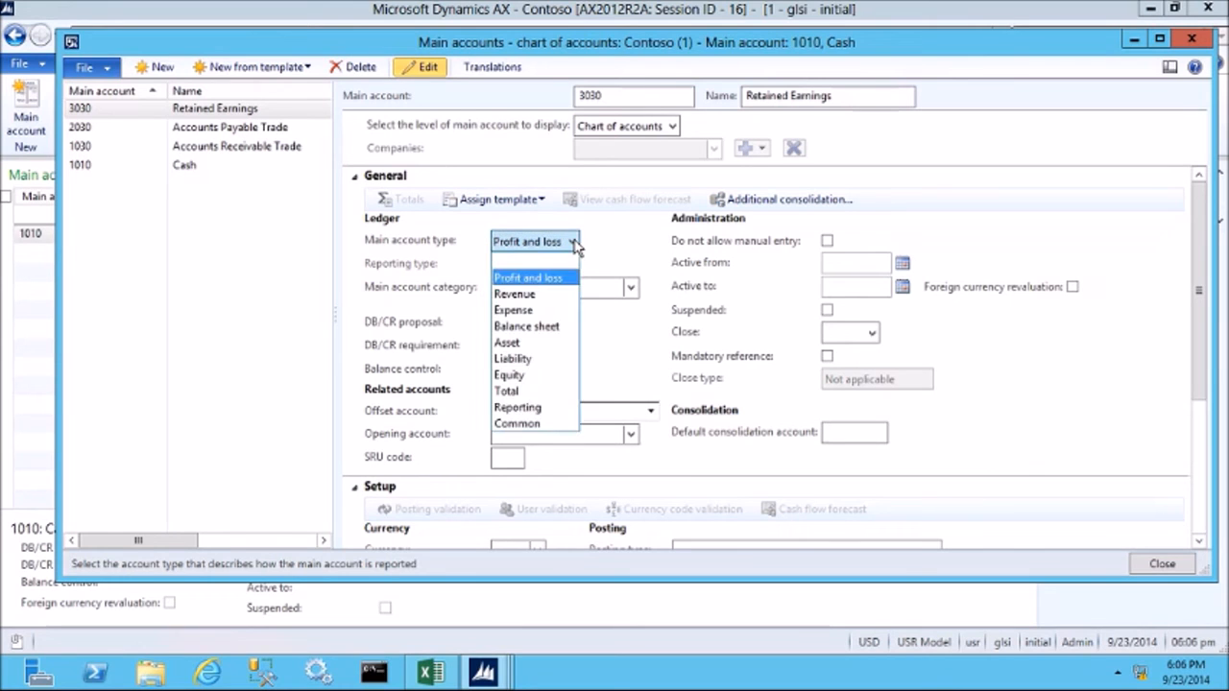
pyautogui.click(510, 377)
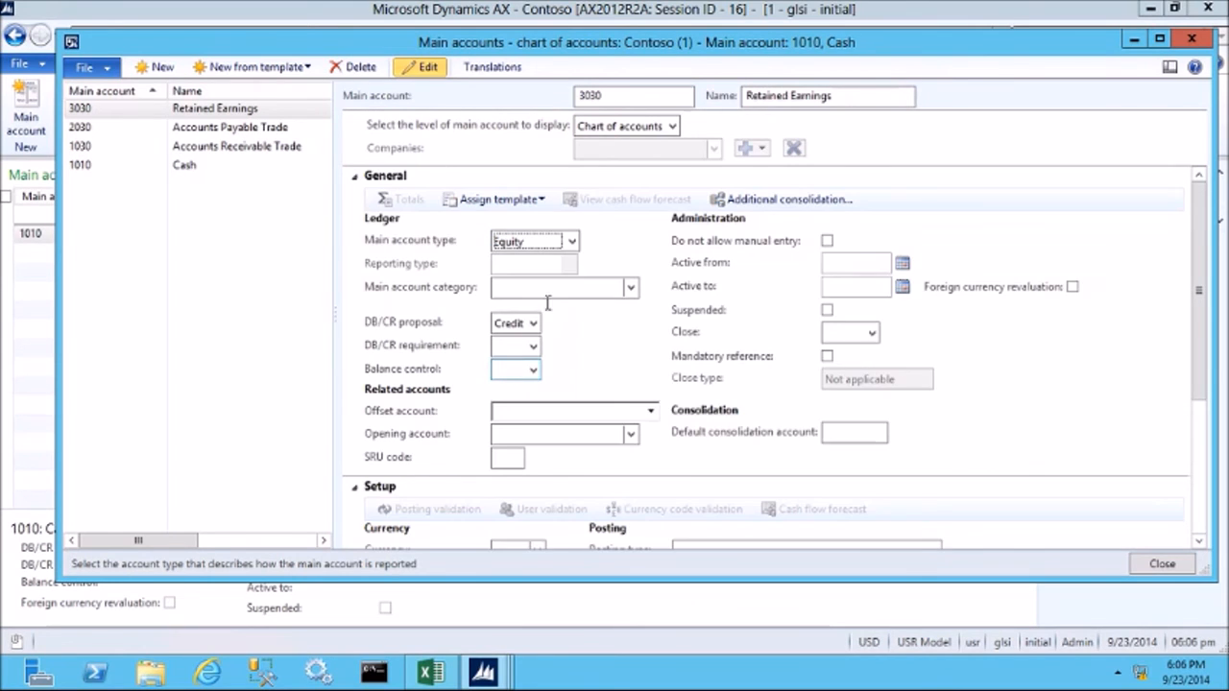
# - Create main account 4010 with the name Sales and set its type to Revenue
pyautogui.click(163, 67)
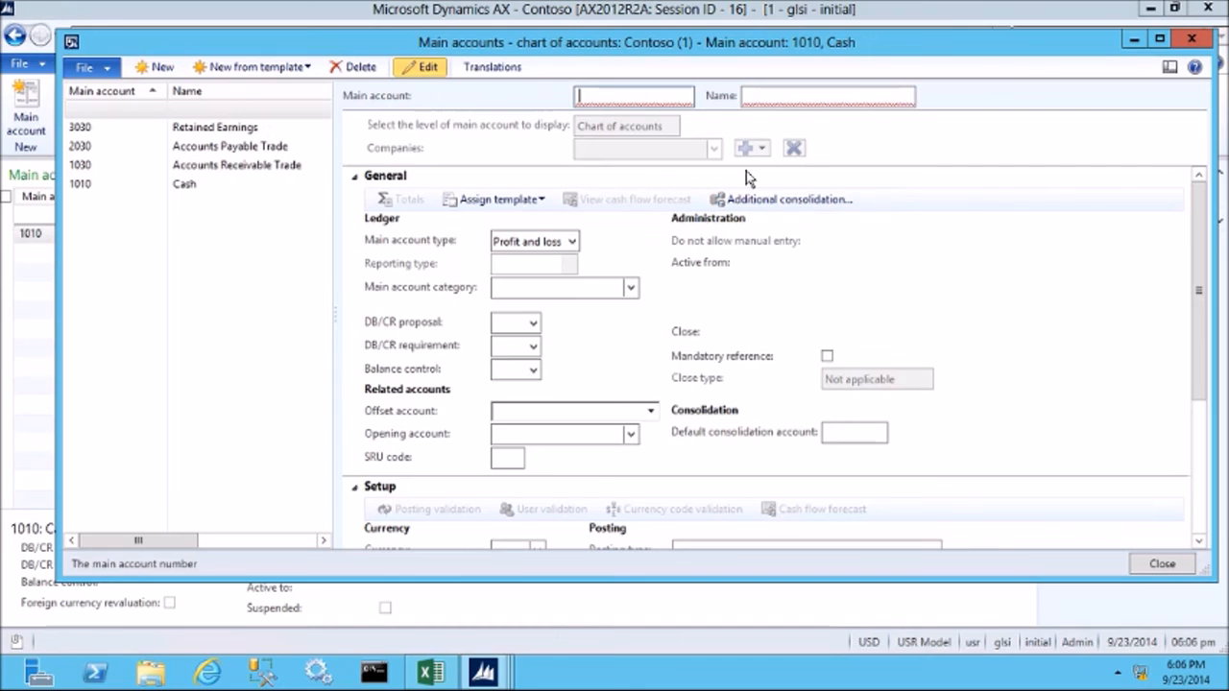
pyautogui.write('4010')
pyautogui.press('Tab')
pyautogui.write('Sales')
pyautogui.press('Tab')
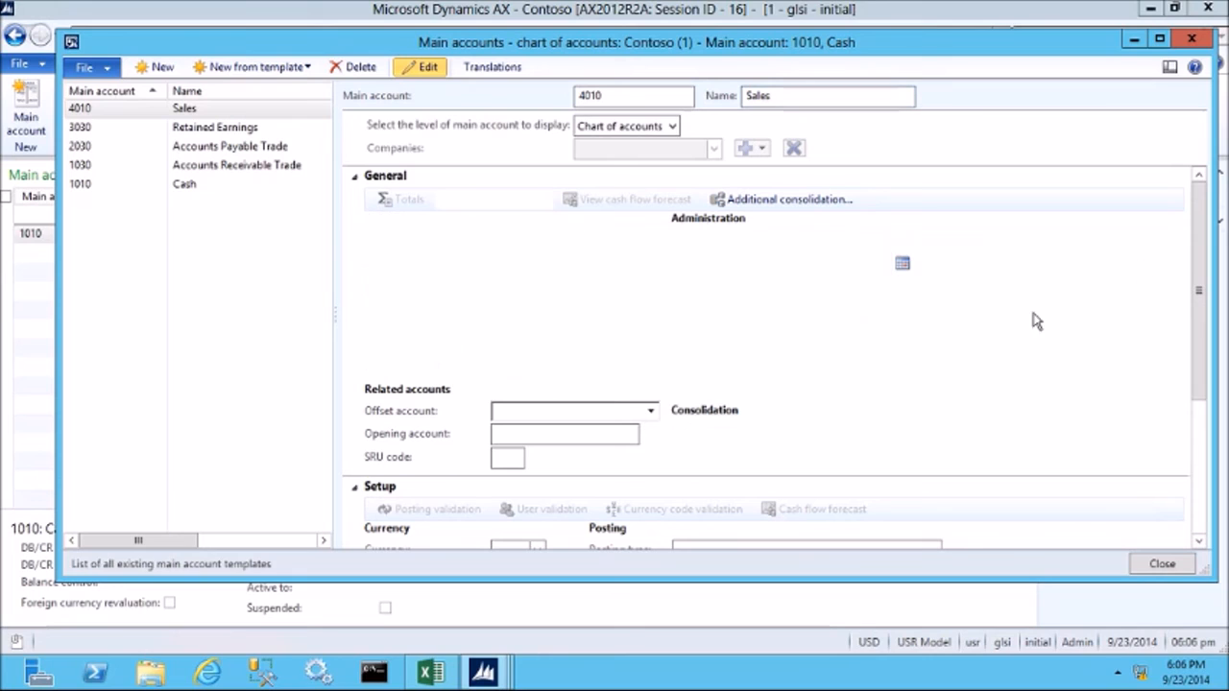
pyautogui.click(572, 244)
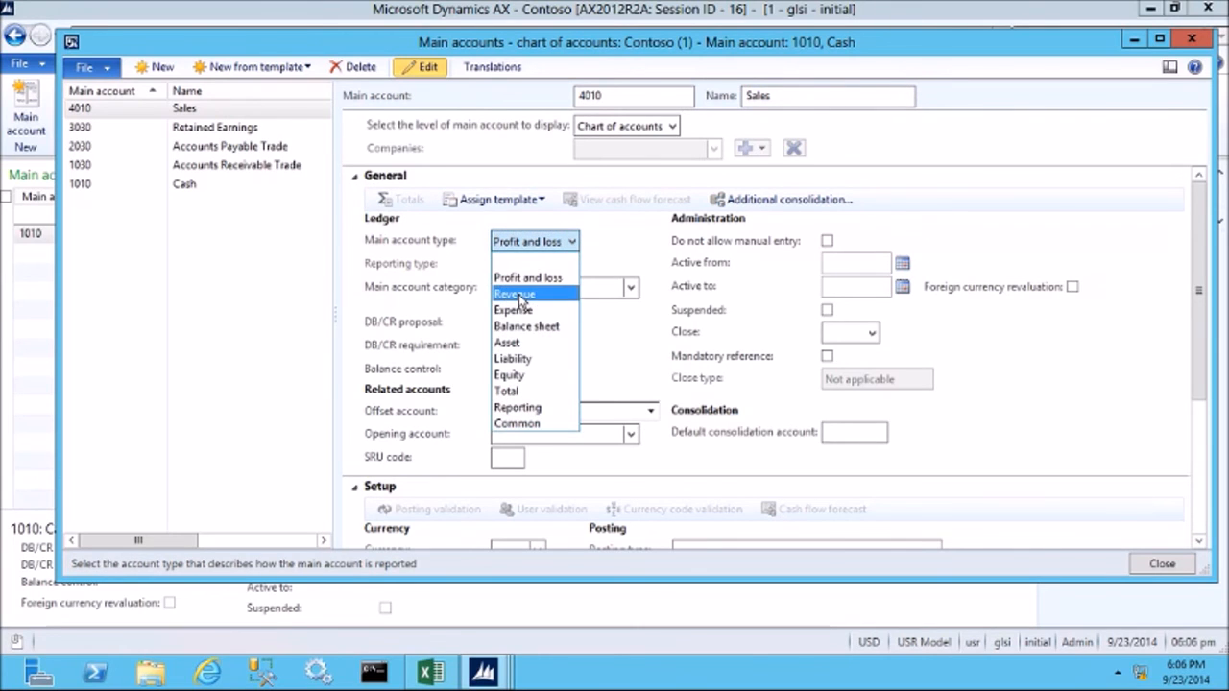
pyautogui.click(498, 299)
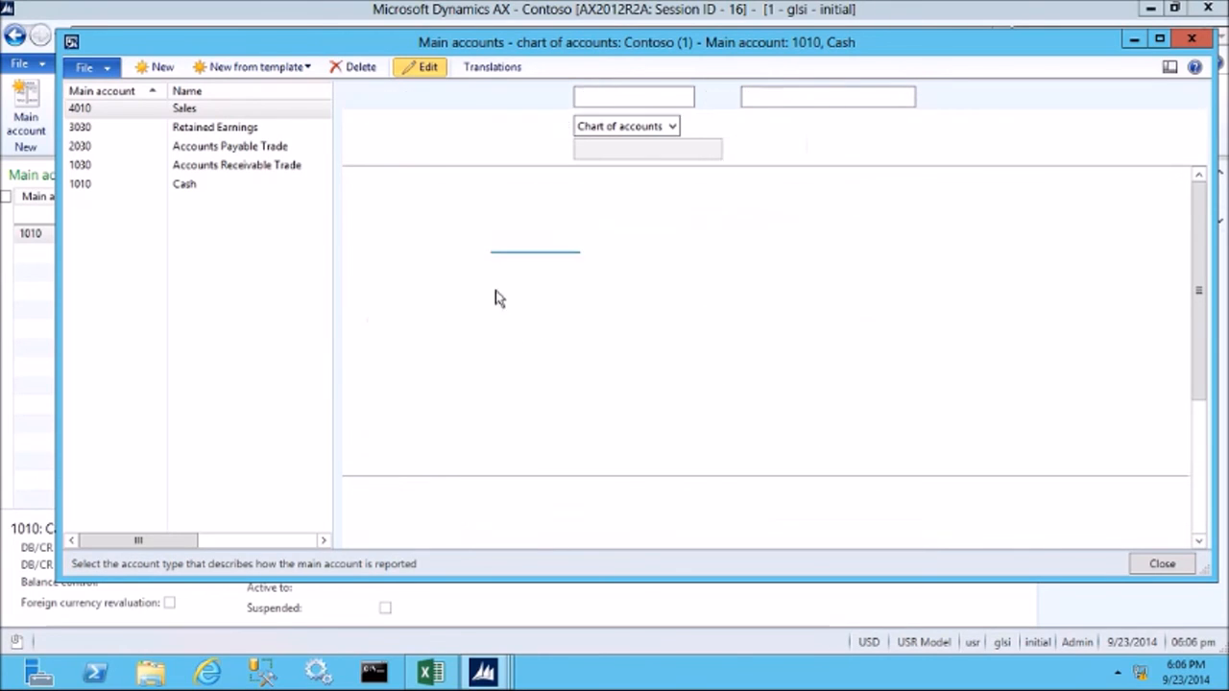
# - Create another main account with number 5010 and the name Cost of Goods Sold
pyautogui.click(152, 69)
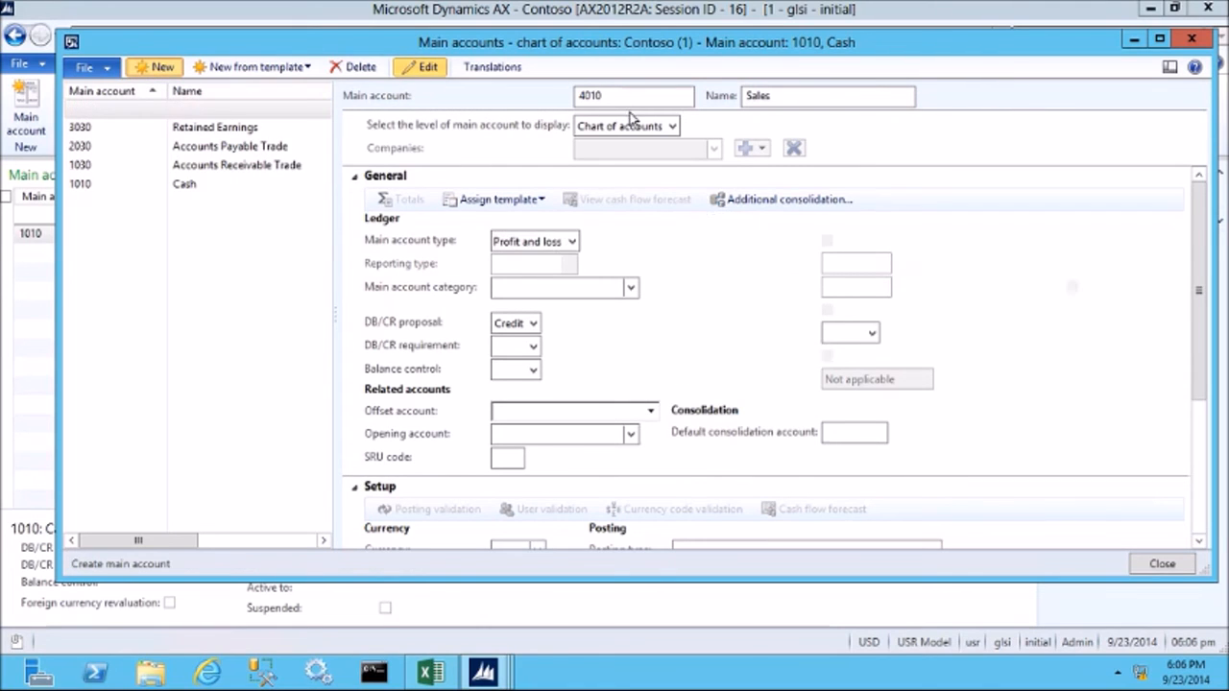
pyautogui.write('50')
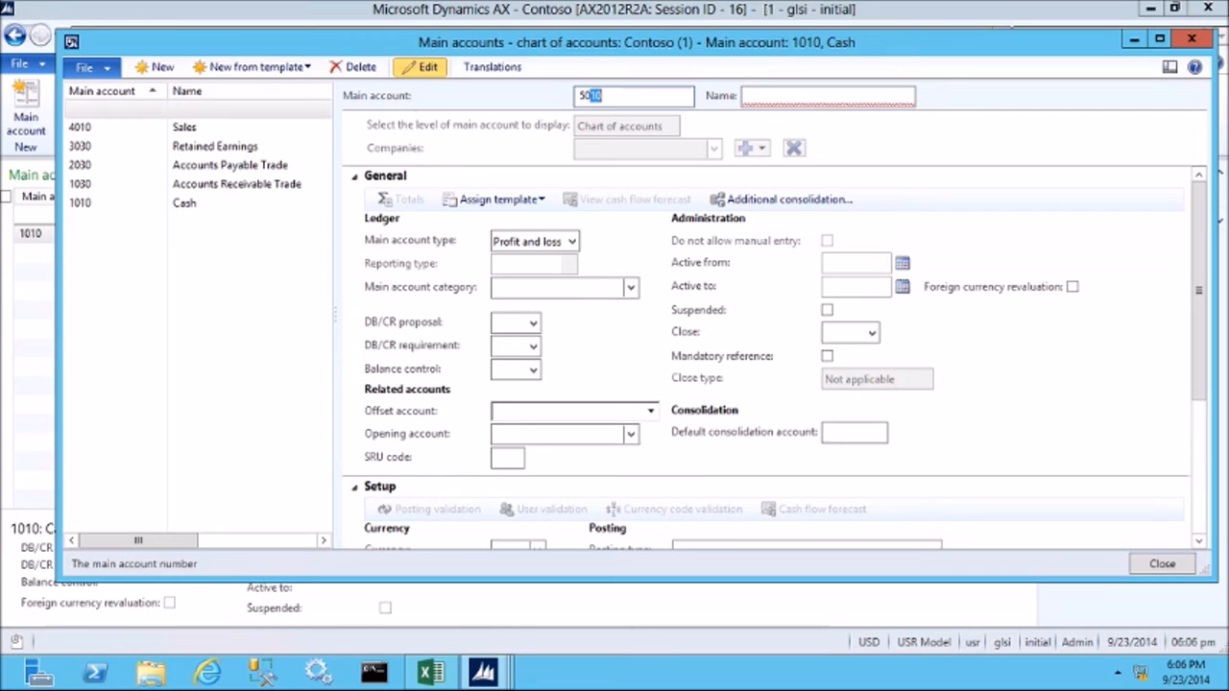
pyautogui.press('Tab')
pyautogui.write('Cost og')
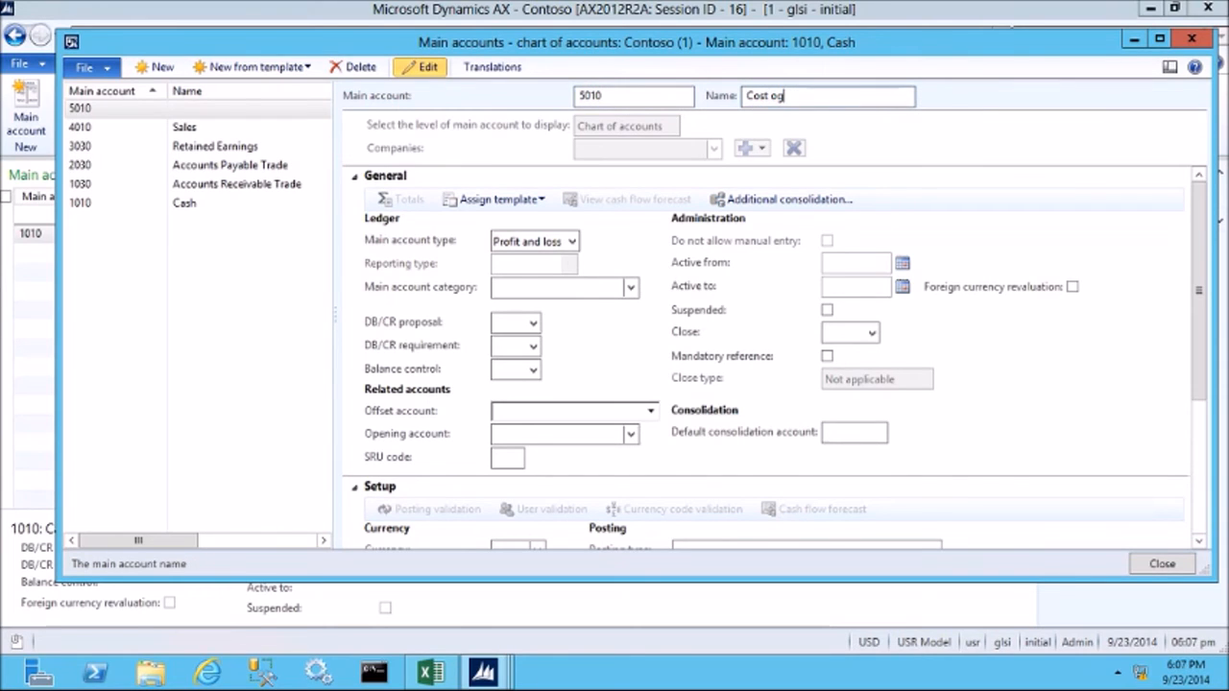
pyautogui.press('BackSpace')
pyautogui.write('o')
pyautogui.press('BackSpace')
pyautogui.press('BackSpace')
pyautogui.write('o')
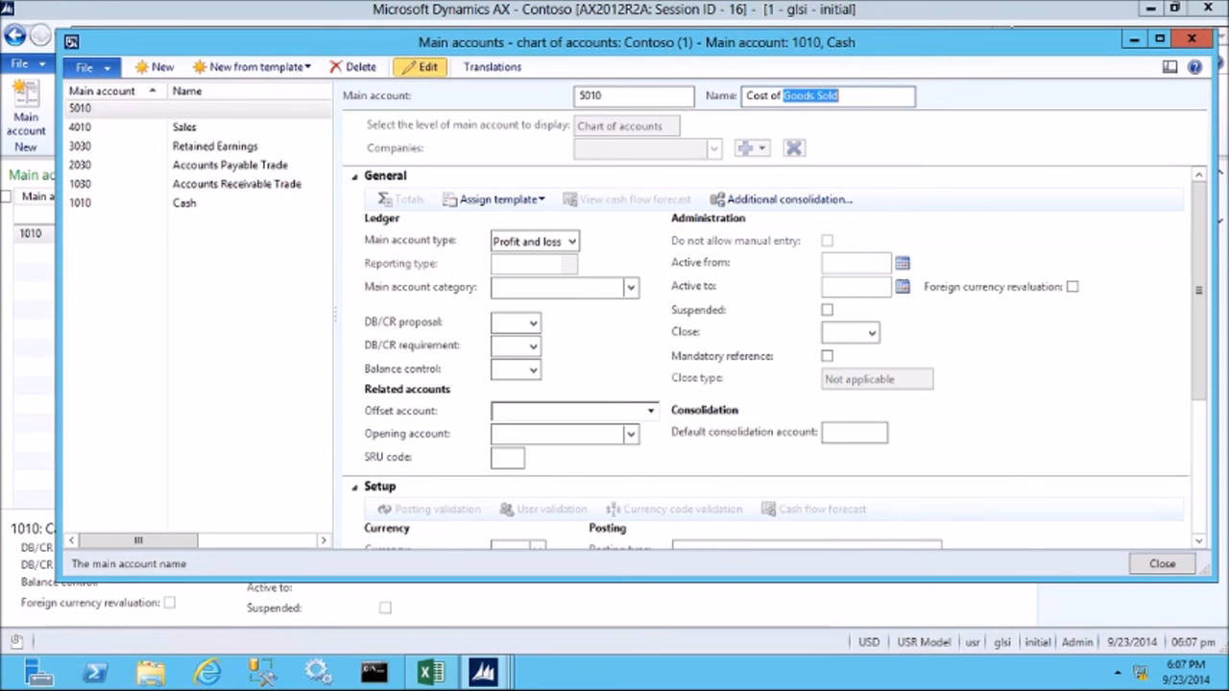
pyautogui.write('f')
pyautogui.press('Tab')
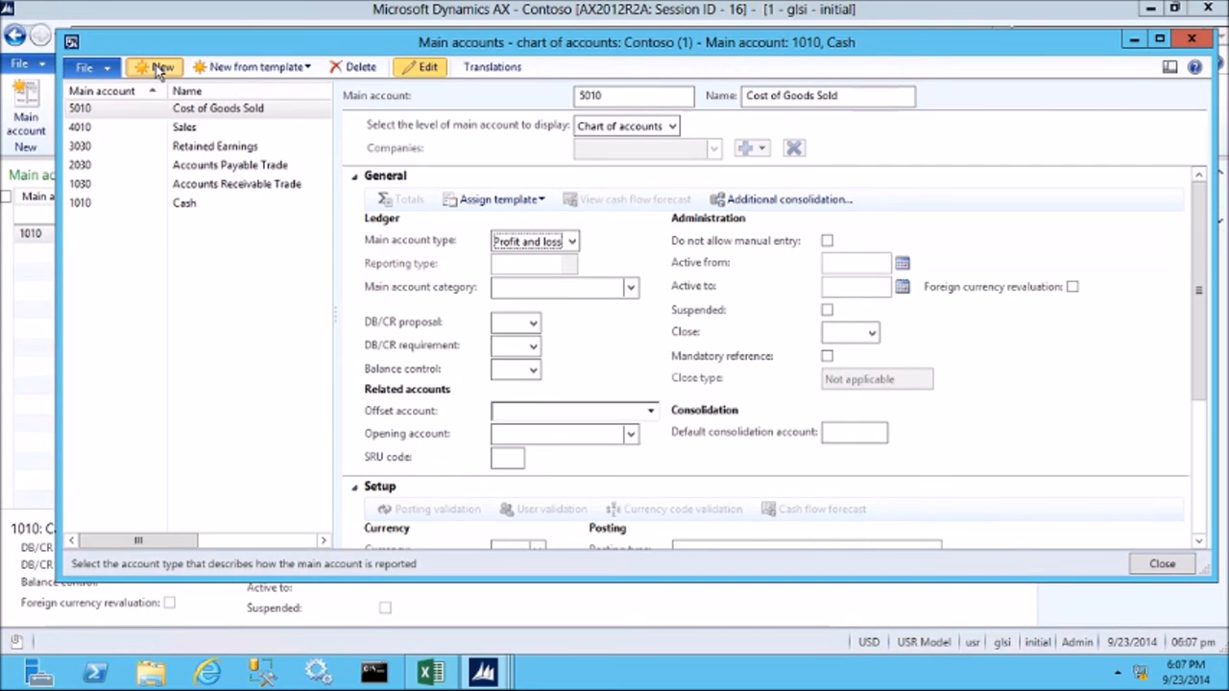
# - Create a main account with number 6010 and the name General Expenses
pyautogui.click(159, 69)
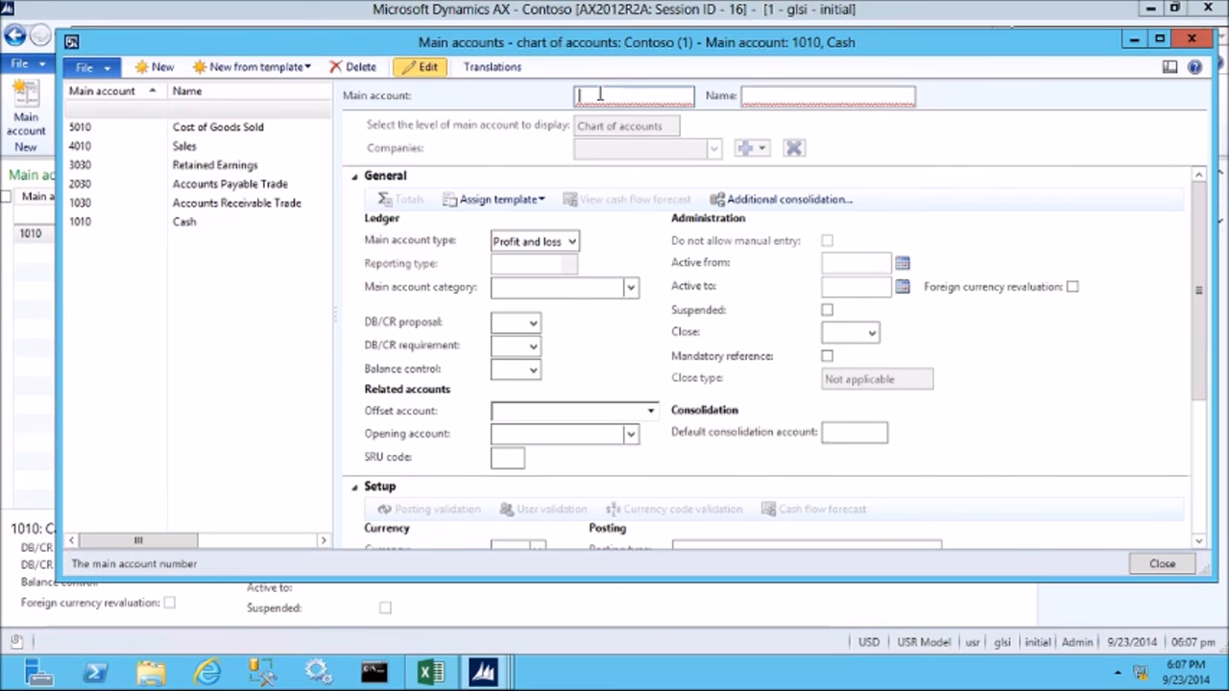
pyautogui.write('6010')
pyautogui.press('Tab')
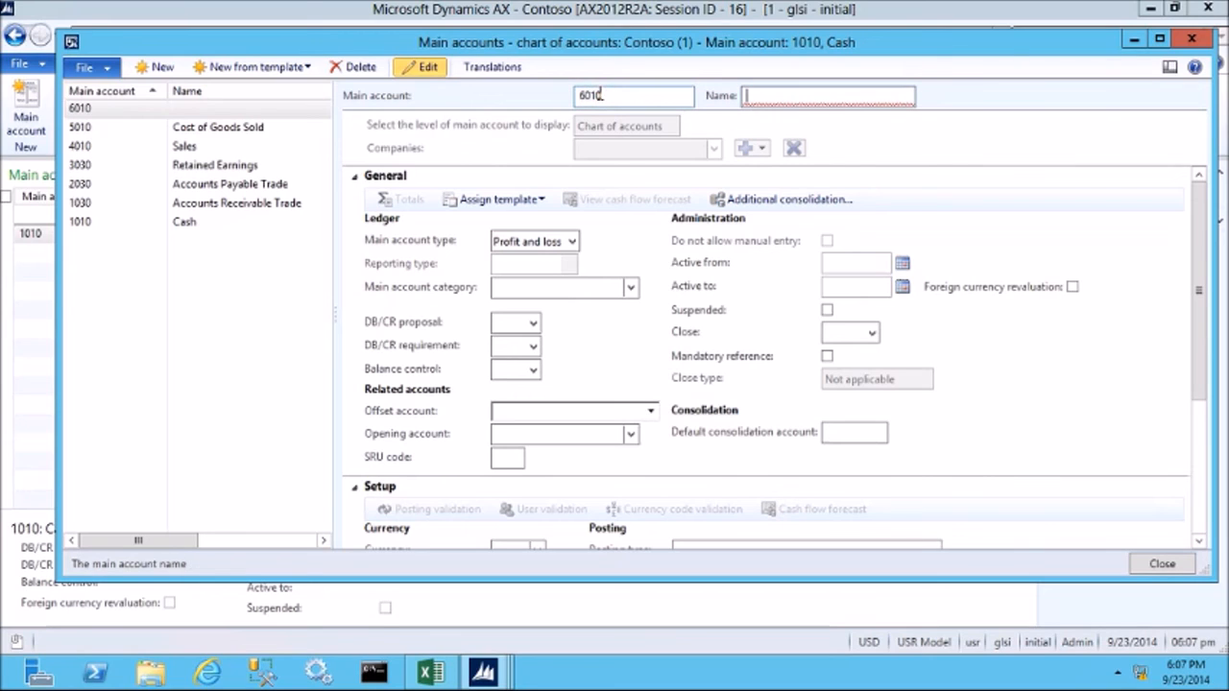
pyautogui.write('General Expenses')
pyautogui.press('Tab')
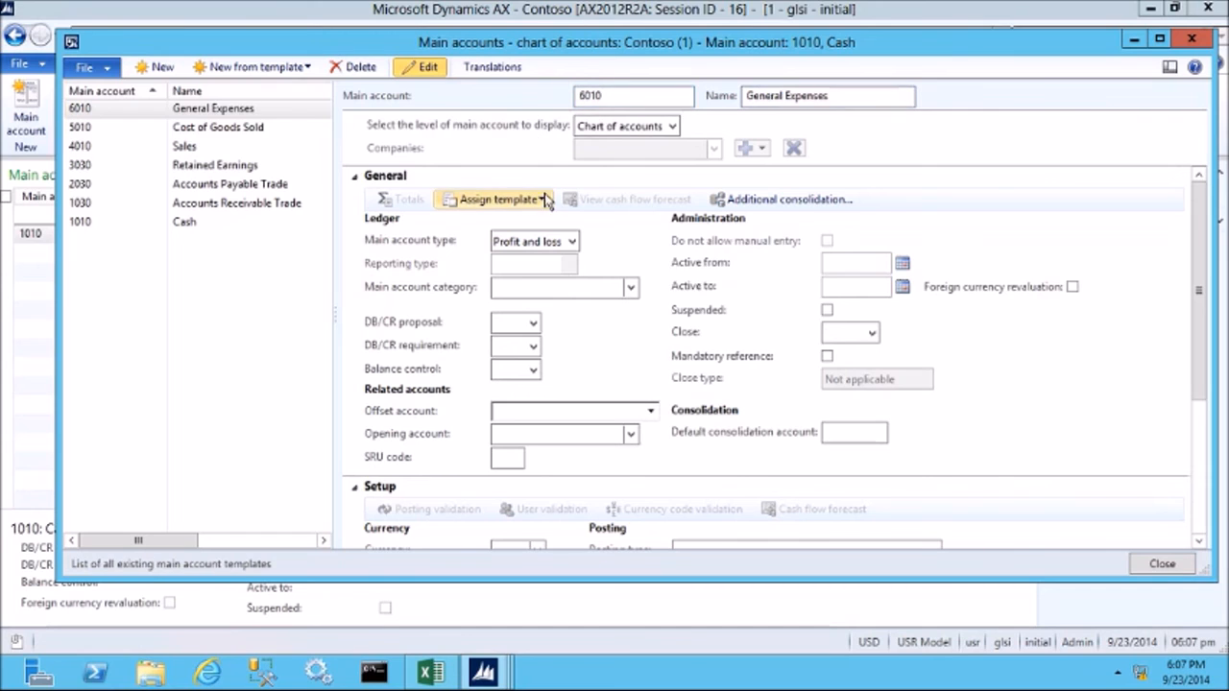
# - Set the General Expenses account's main account type to Expense
pyautogui.click(573, 241)
pyautogui.click(557, 278)
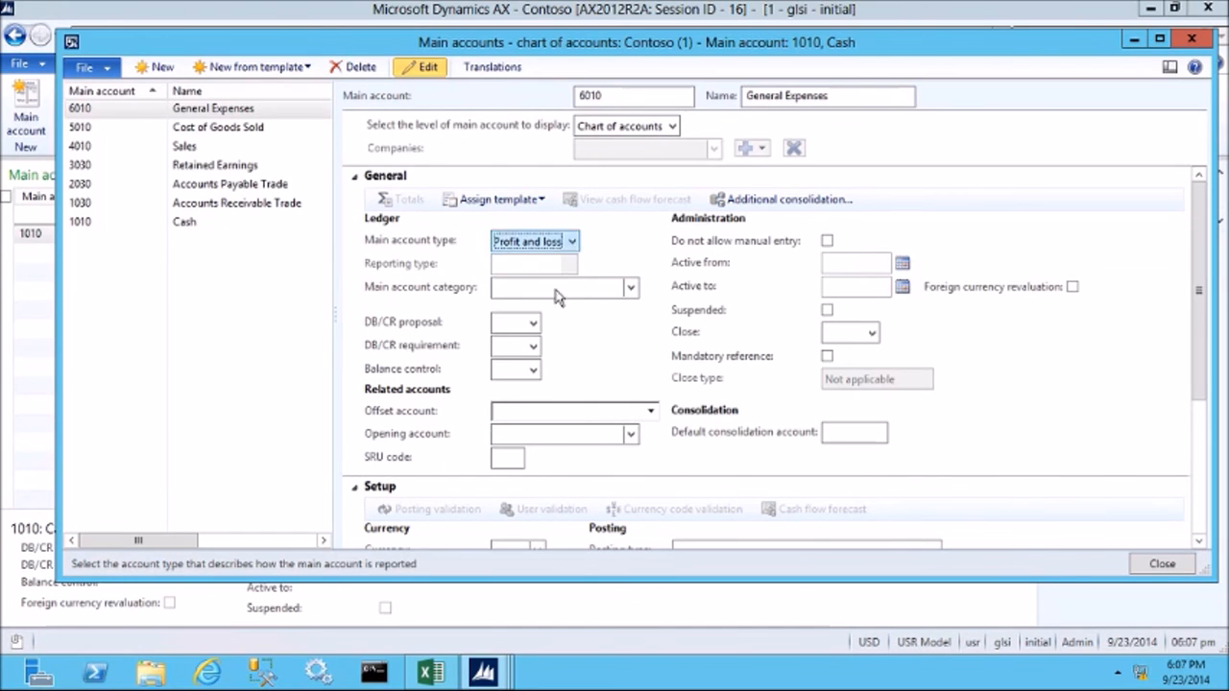
pyautogui.click(570, 242)
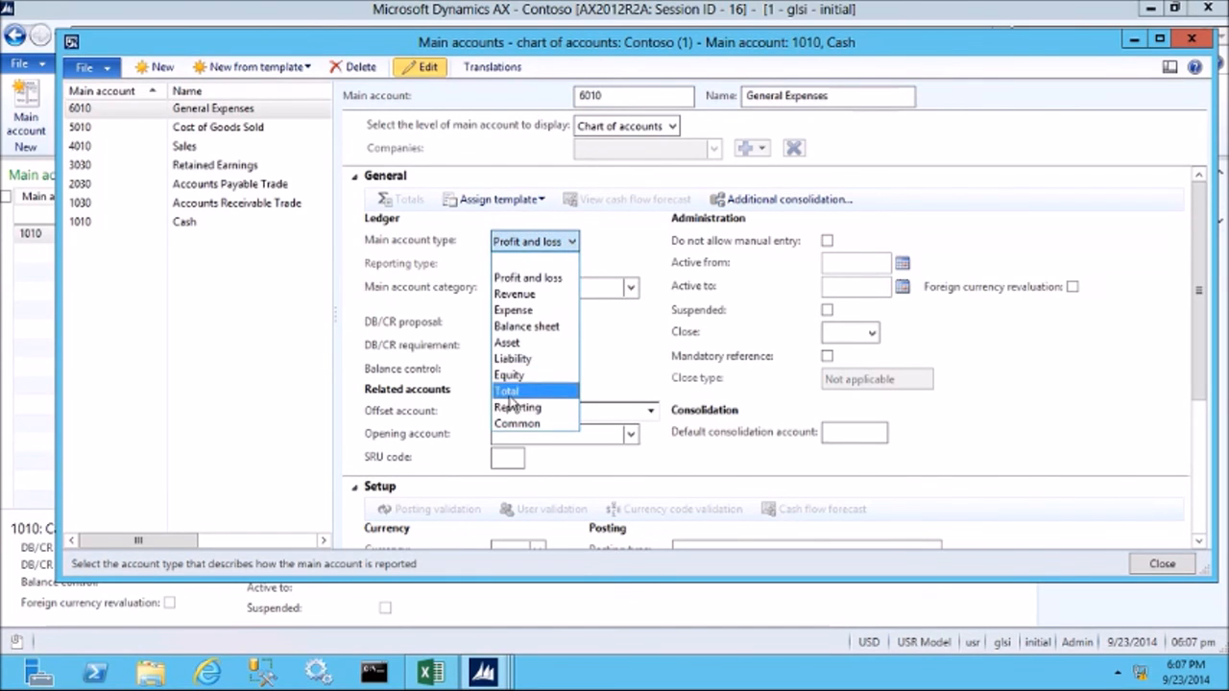
pyautogui.click(509, 310)
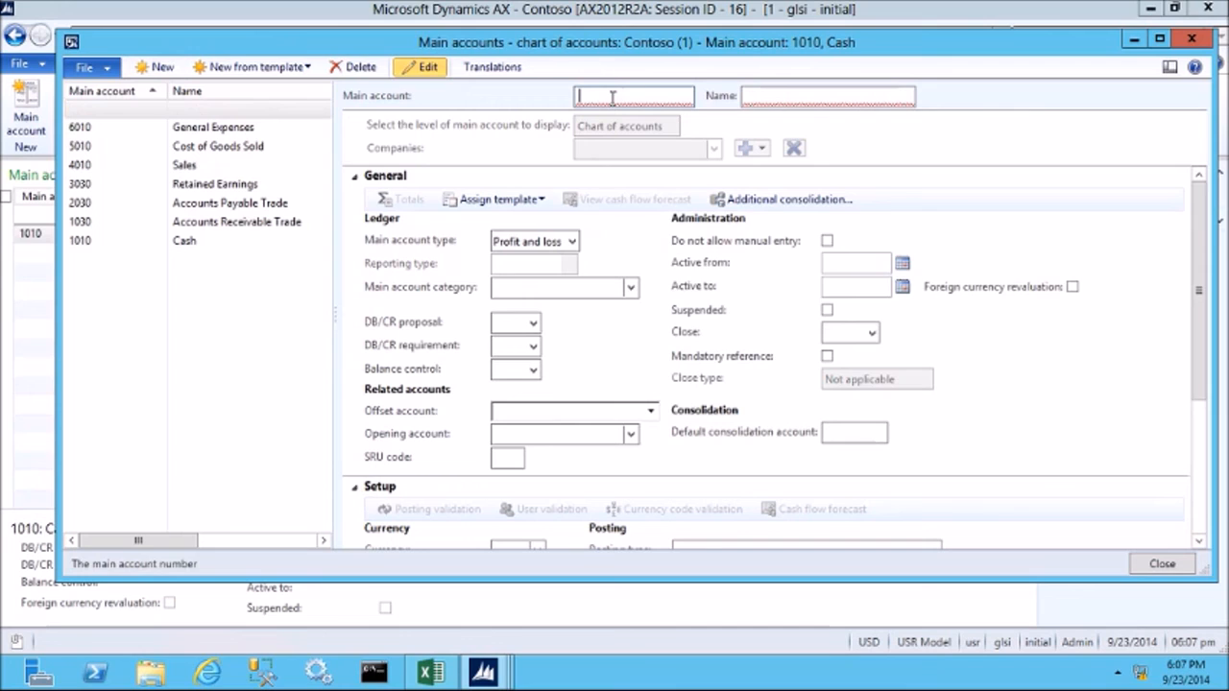
# - Create a main account with number 6020 and the name Office Supply Expenses
pyautogui.write('6020')
pyautogui.press('Tab')
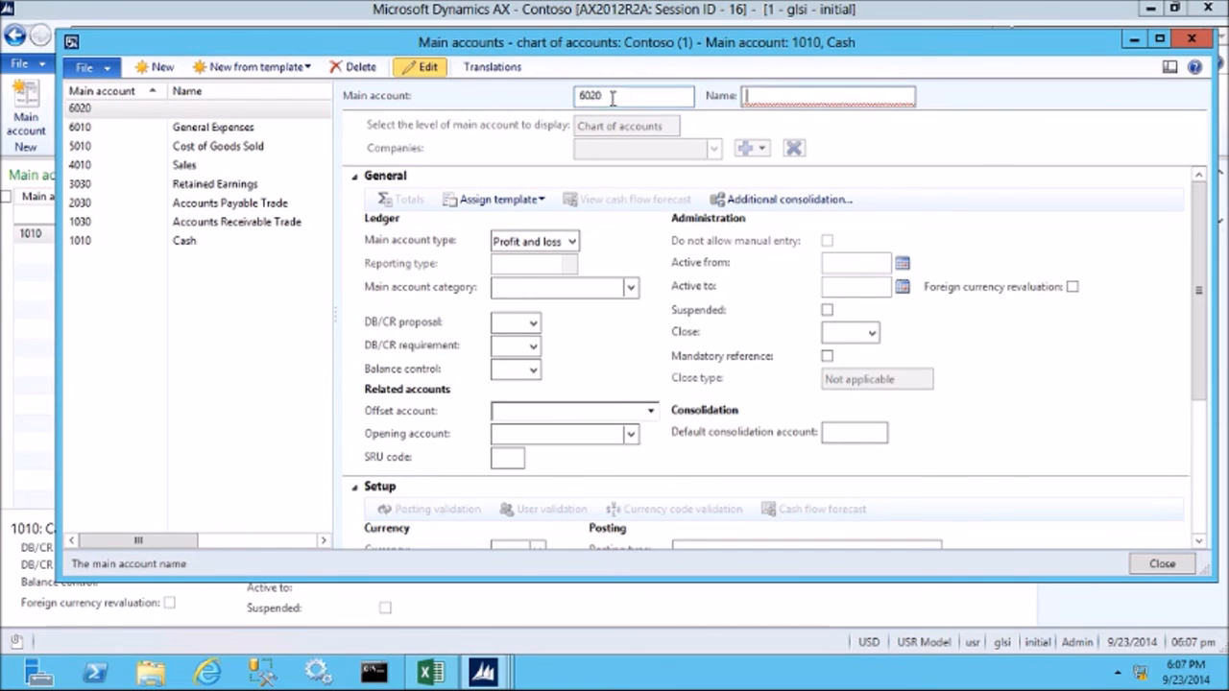
pyautogui.write('O')
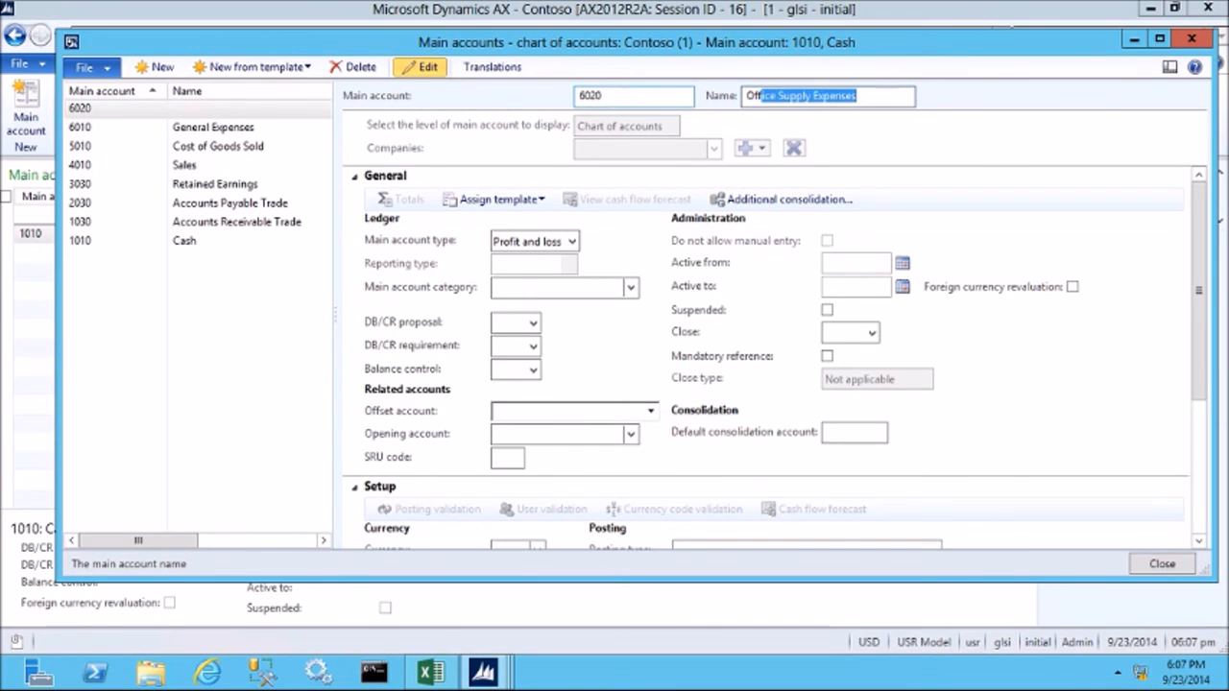
pyautogui.write('ff')
pyautogui.press('Tab')
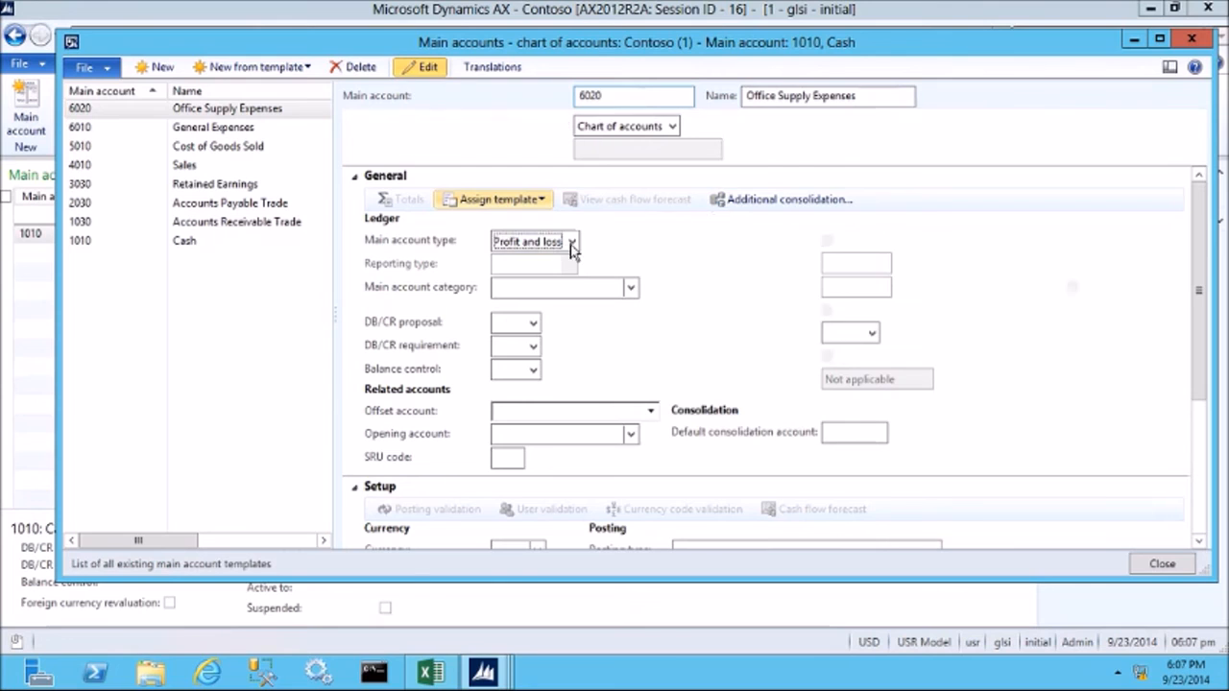
# - Set the Office Supply Expenses account's main account type to Expense
pyautogui.click(572, 243)
pyautogui.click(573, 243)
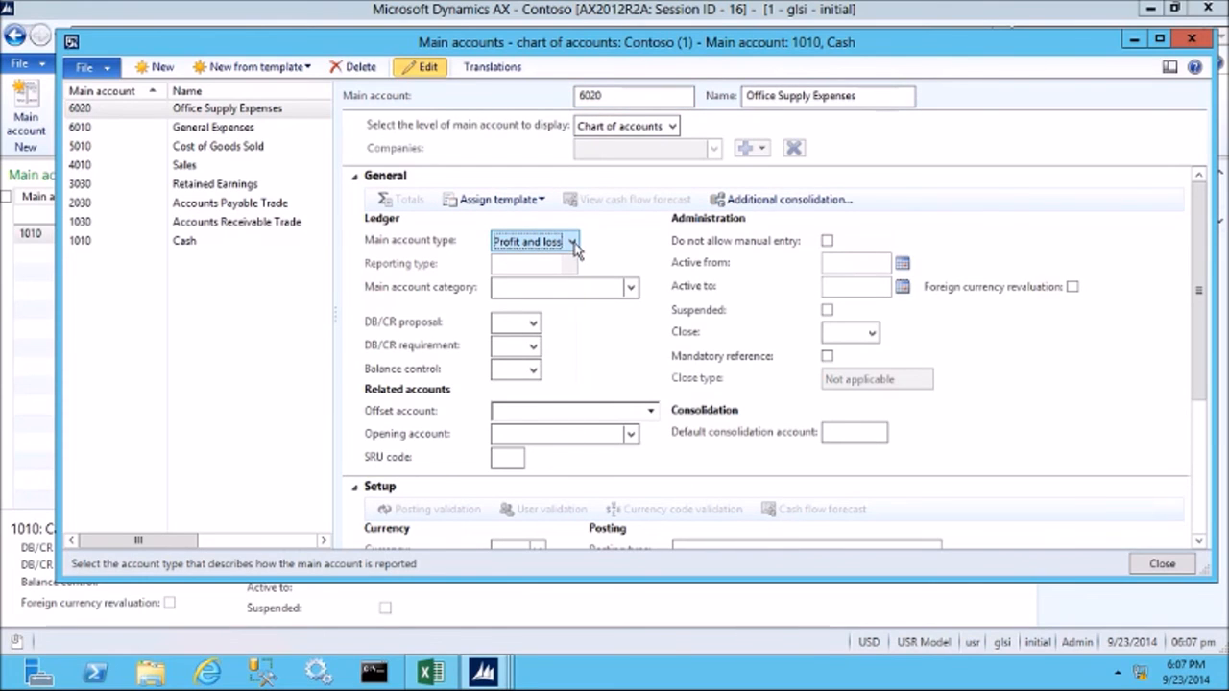
pyautogui.click(574, 243)
pyautogui.click(526, 309)
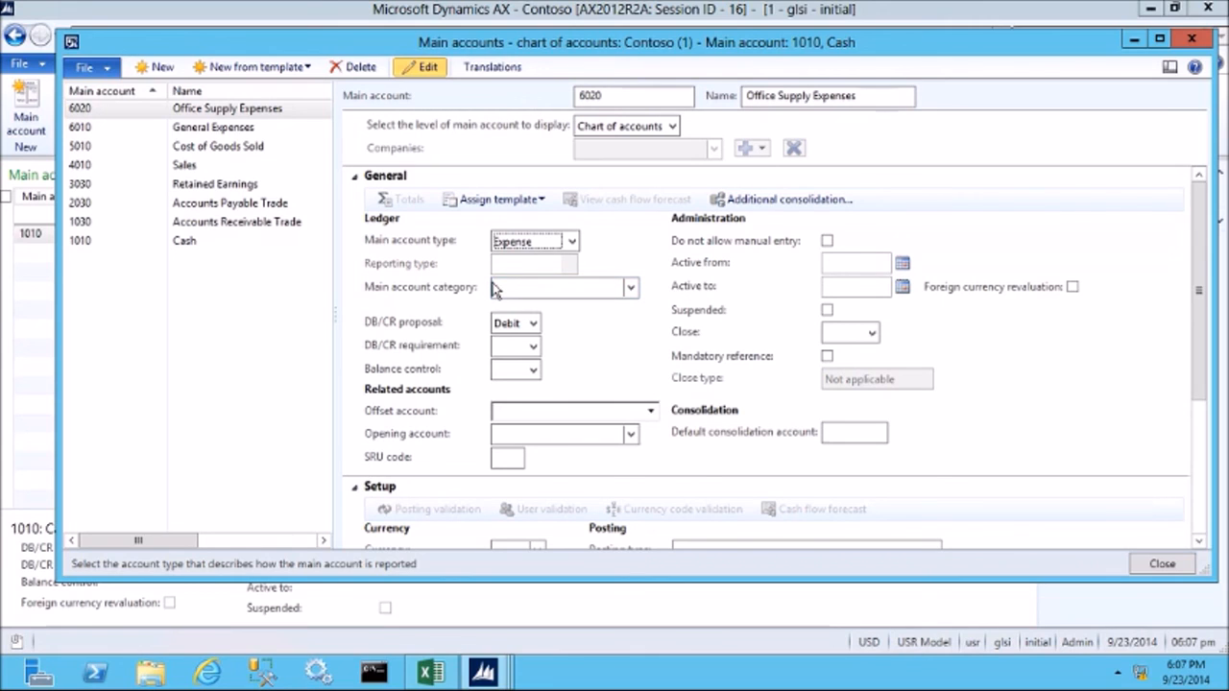
# - Create a main account with number 6999 and the name TOTAL EXPENSES
pyautogui.click(161, 70)
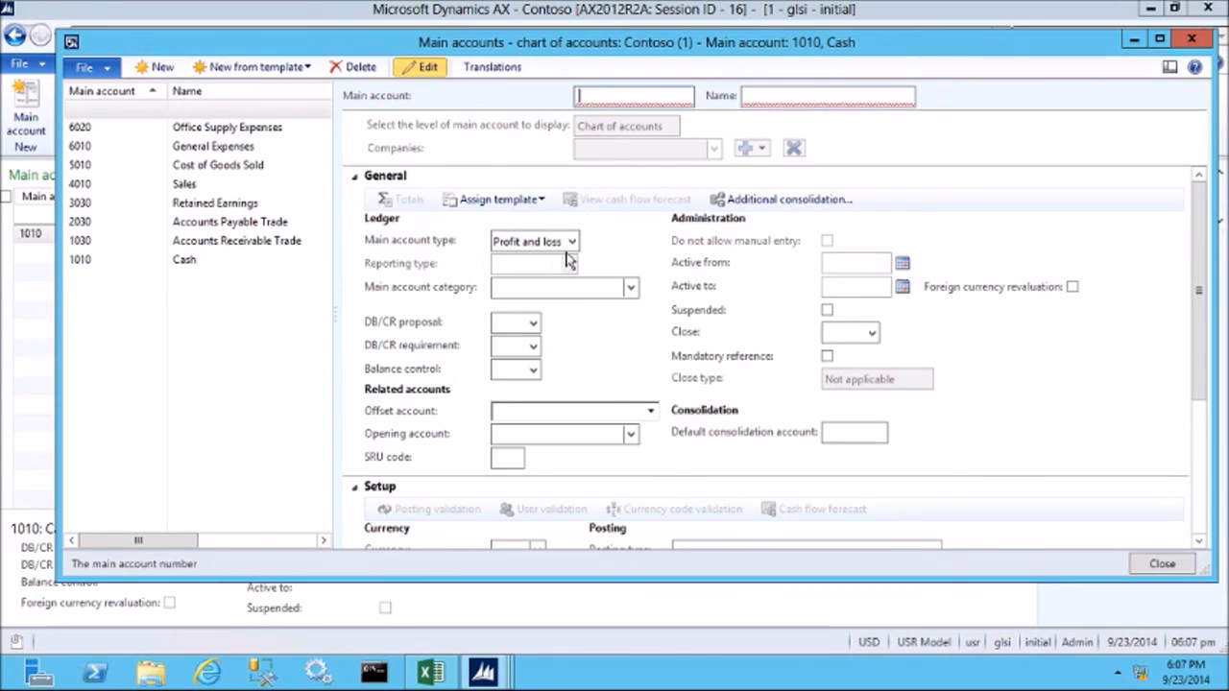
pyautogui.write('6999')
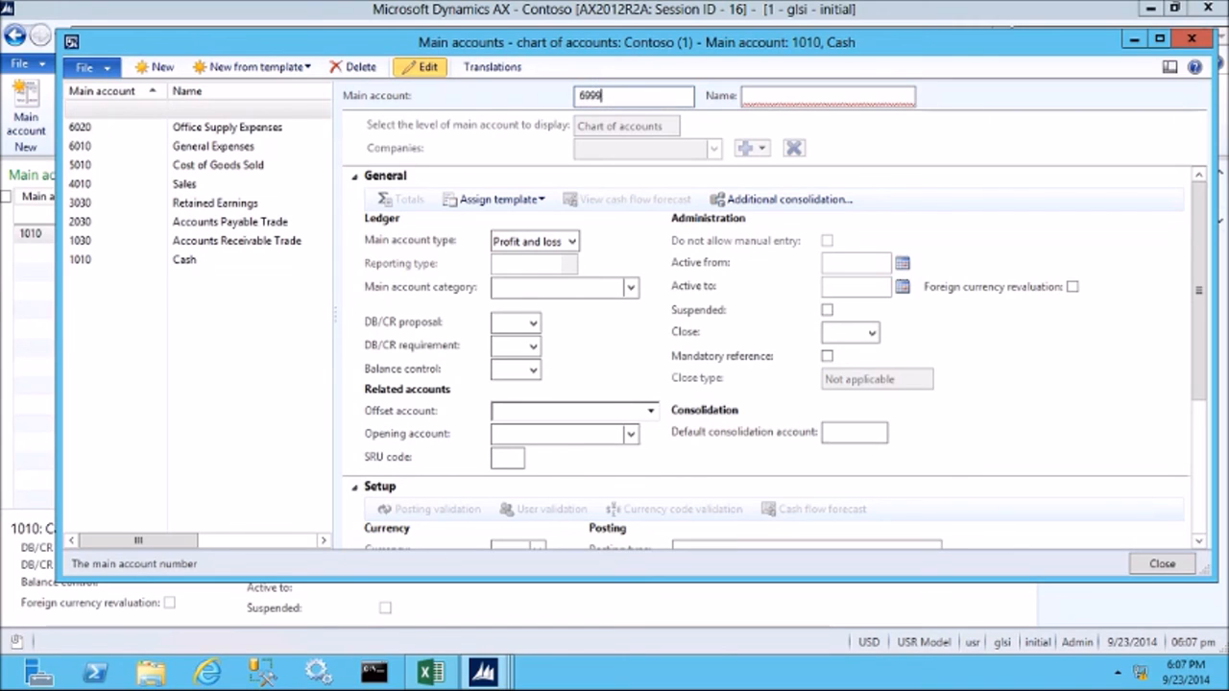
pyautogui.press('Tab')
pyautogui.write('TOTAL')
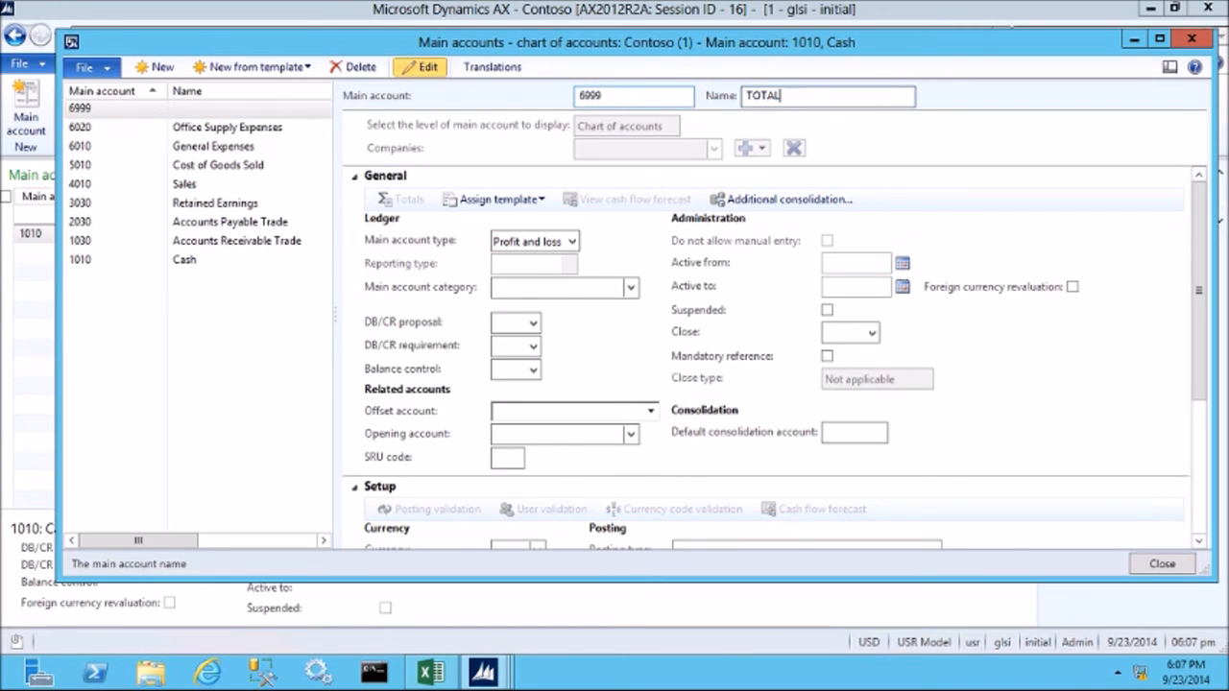
pyautogui.write(' E')
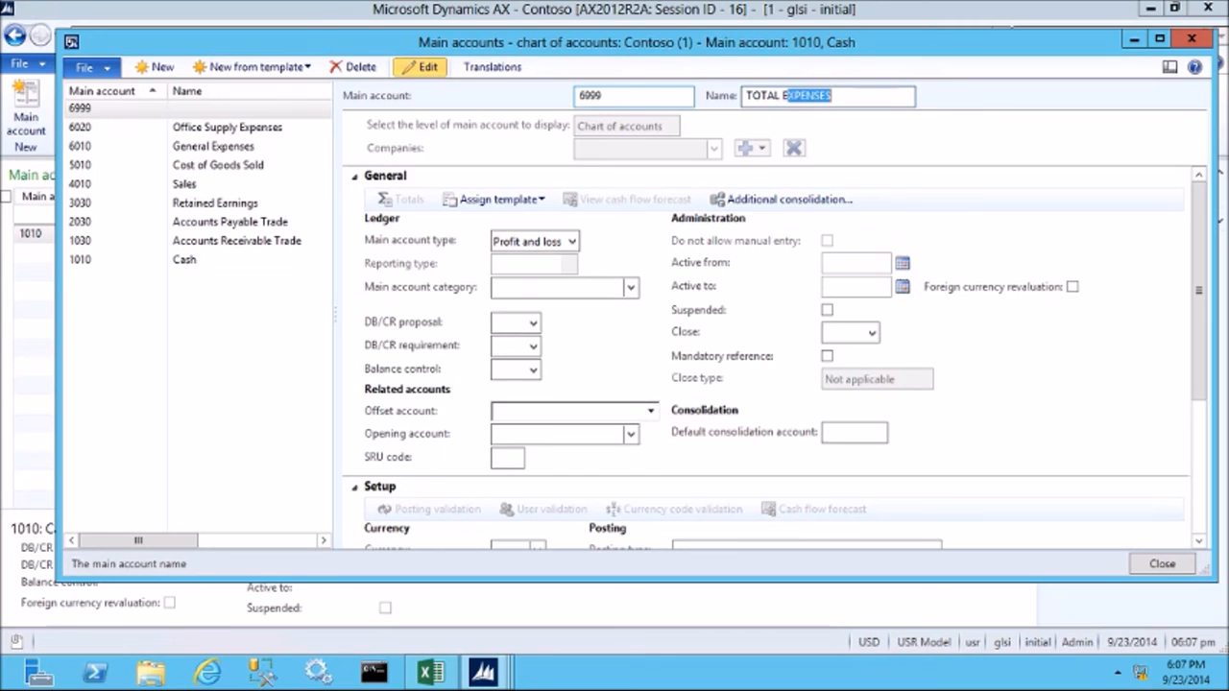
pyautogui.write('X')
pyautogui.press('Tab')
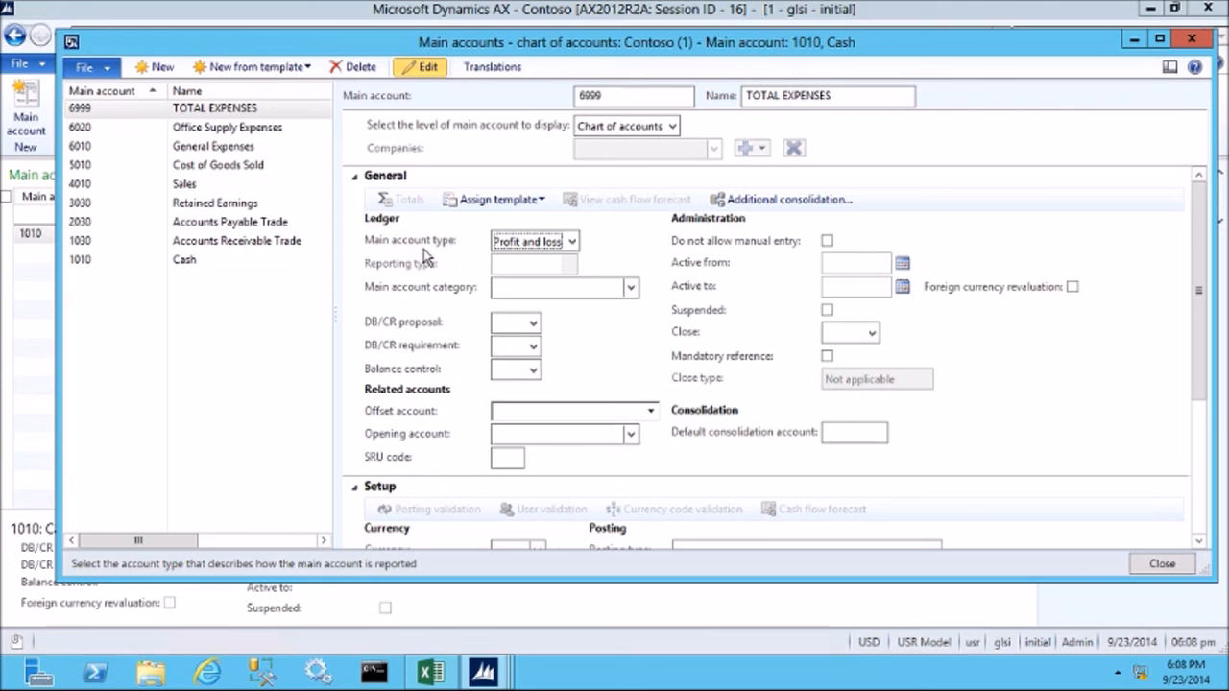
# - Set the TOTAL EXPENSES account's type to Total and open its account interval definition
pyautogui.click(572, 242)
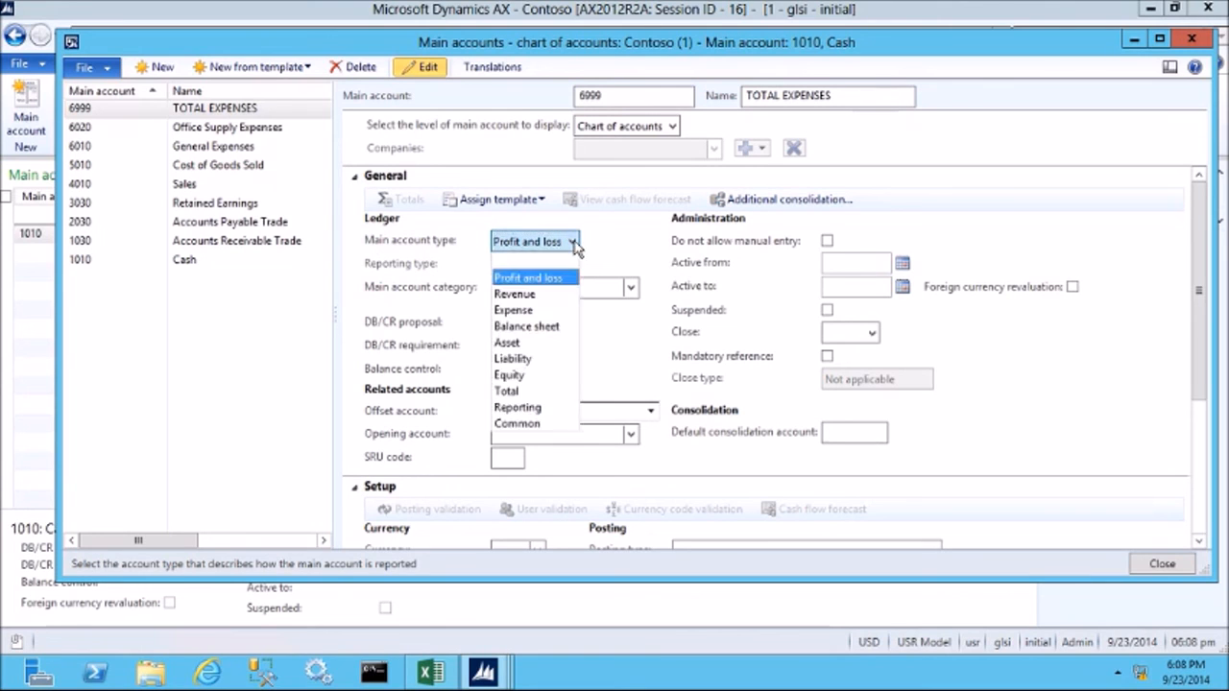
pyautogui.click(532, 391)
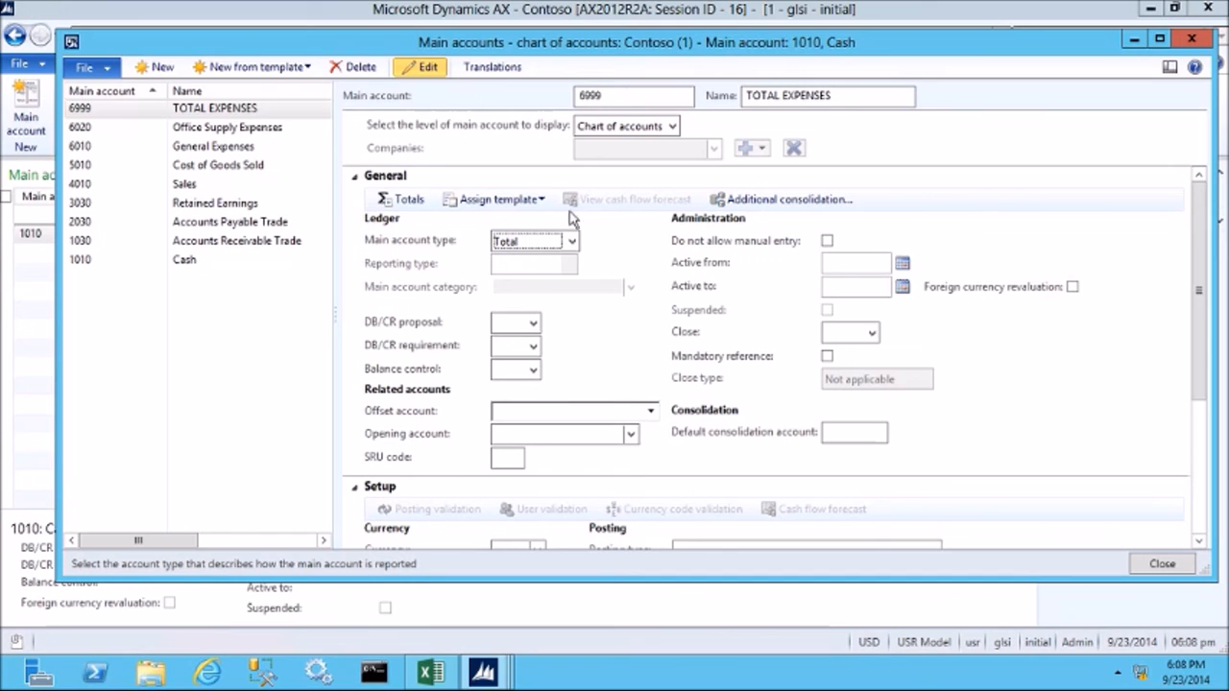
pyautogui.click(404, 203)
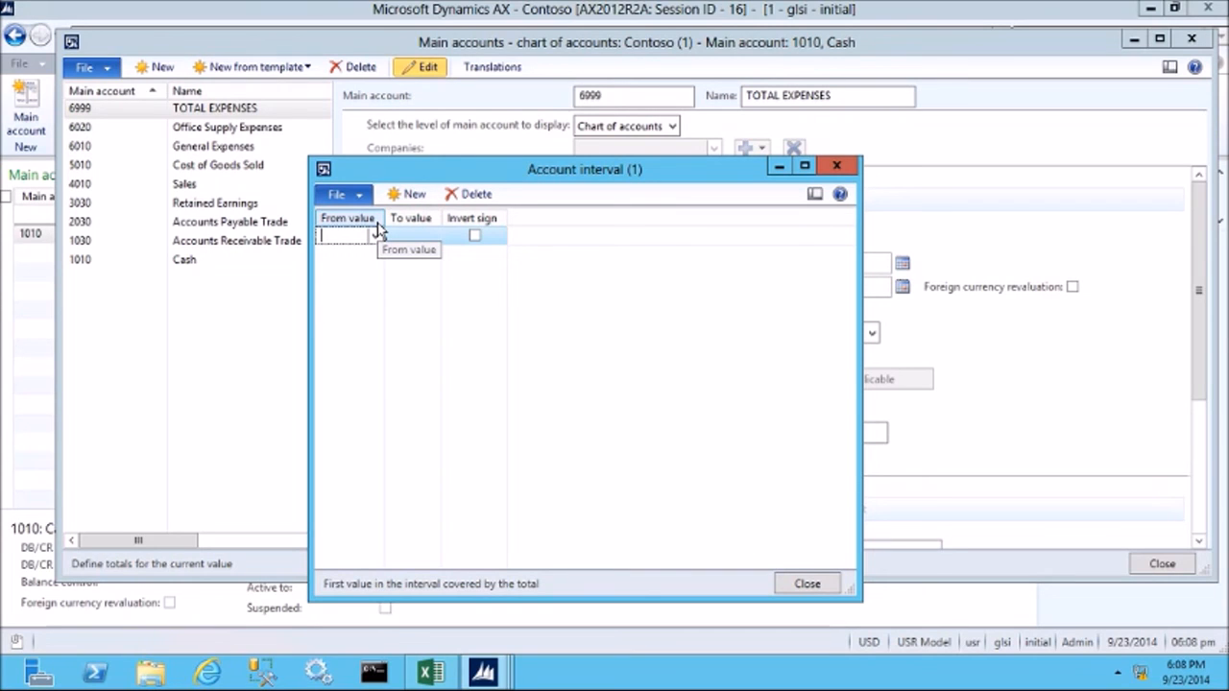
# - Define the TOTAL EXPENSES account interval from 6000 to 6998 and close the interval definition
pyautogui.write('6000')
pyautogui.press('Tab')
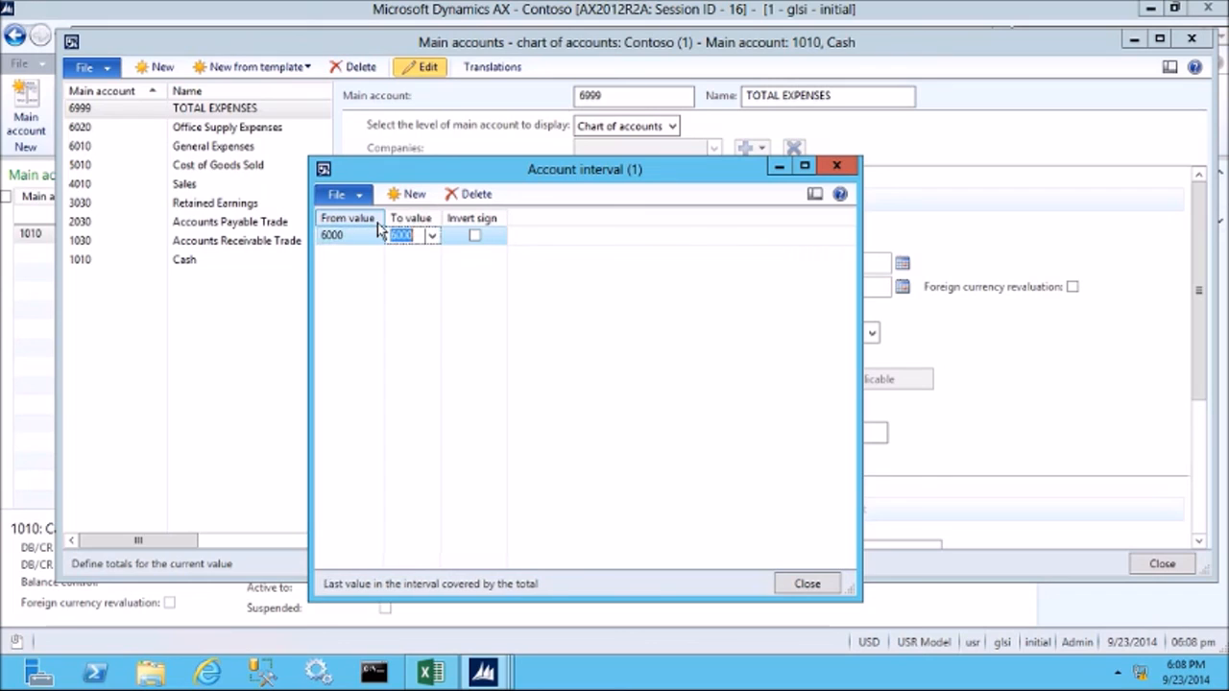
pyautogui.write('6')
pyautogui.write('999')
pyautogui.press('BackSpace')
pyautogui.press('BackSpace')
pyautogui.press('Tab')
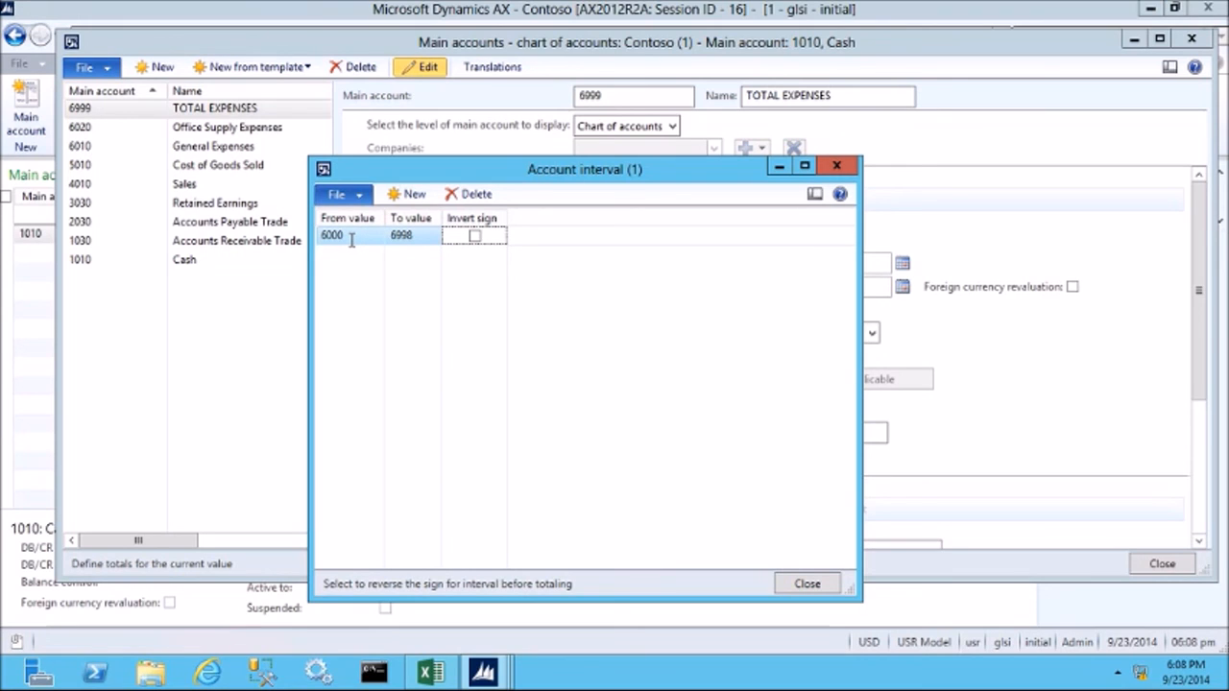
pyautogui.click(836, 169)
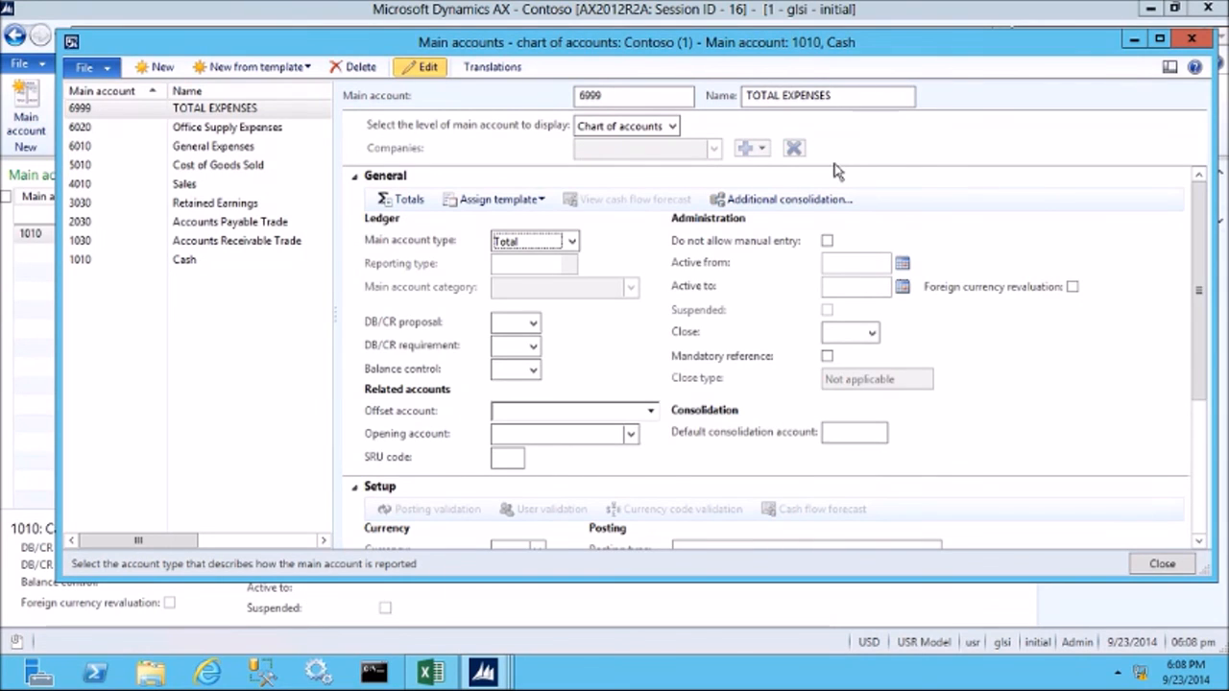
# - Create a main account with number 4000 and the name PROFIT AND LOSSES
pyautogui.click(159, 75)
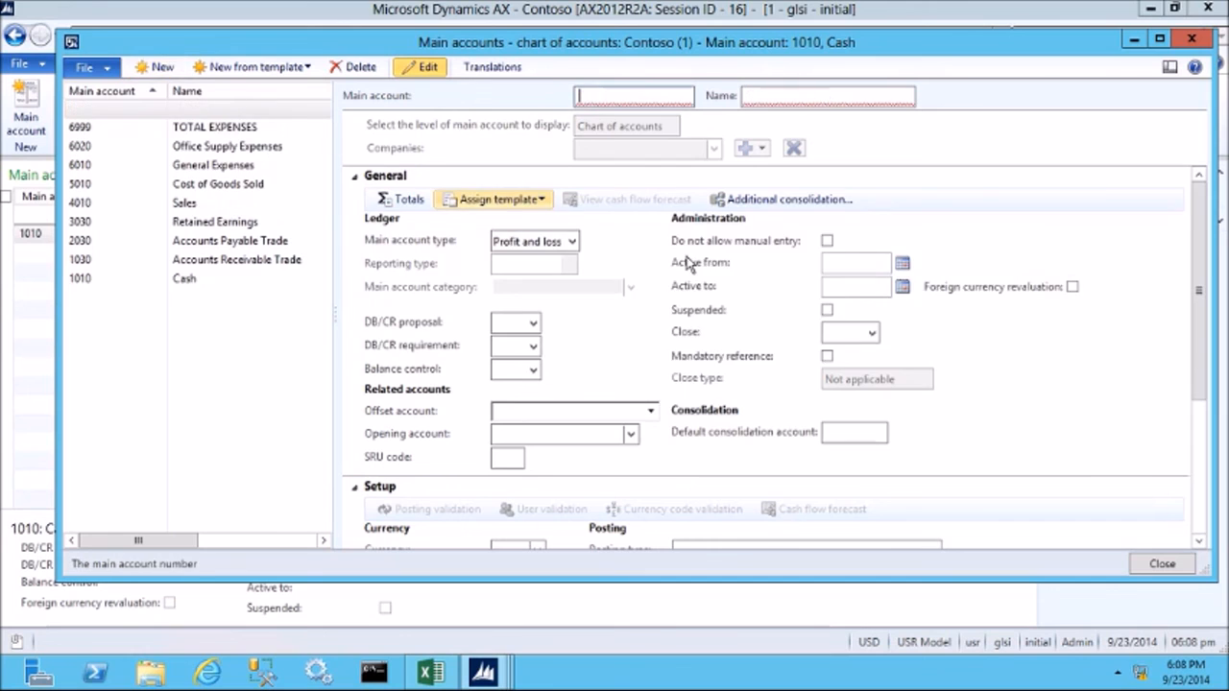
pyautogui.write('4000')
pyautogui.press('Tab')
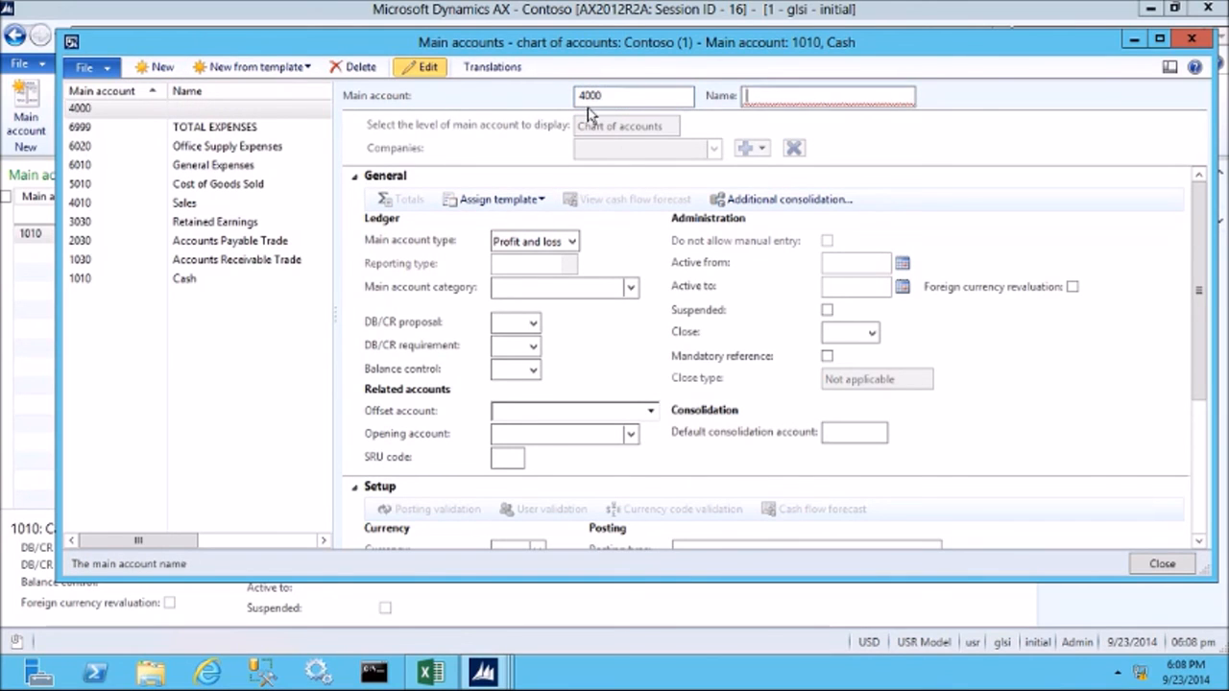
pyautogui.write('PROFIT and')
pyautogui.press('BackSpace')
pyautogui.press('BackSpace')
pyautogui.press('BackSpace')
pyautogui.press('BackSpace')
pyautogui.write('AND LOSSES')
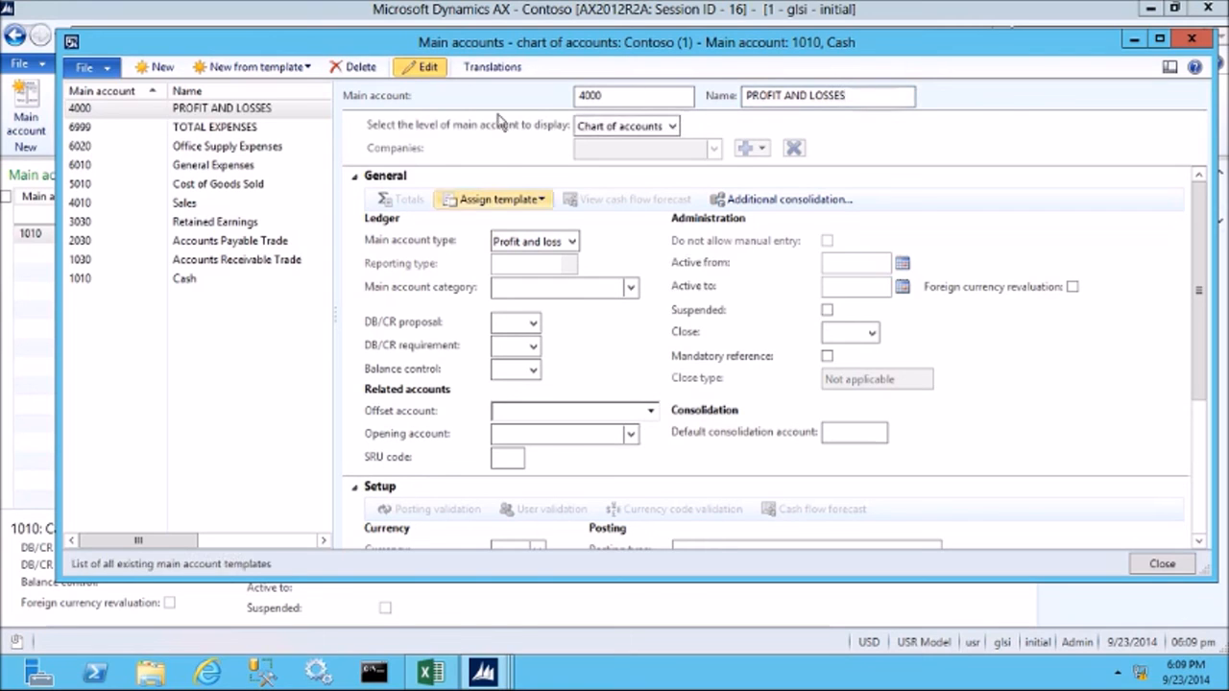
# - Set the PROFIT AND LOSSES account's main account type to Reporting with reporting type Header, and close the main accounts form
pyautogui.click(563, 242)
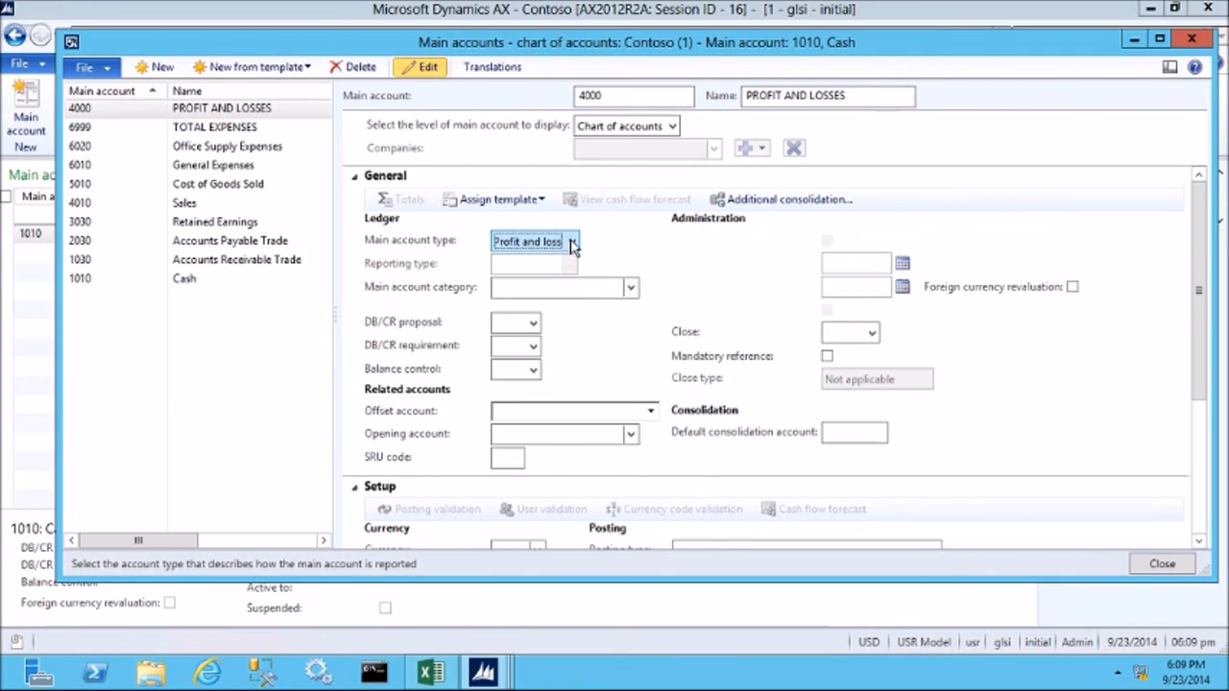
pyautogui.click(571, 243)
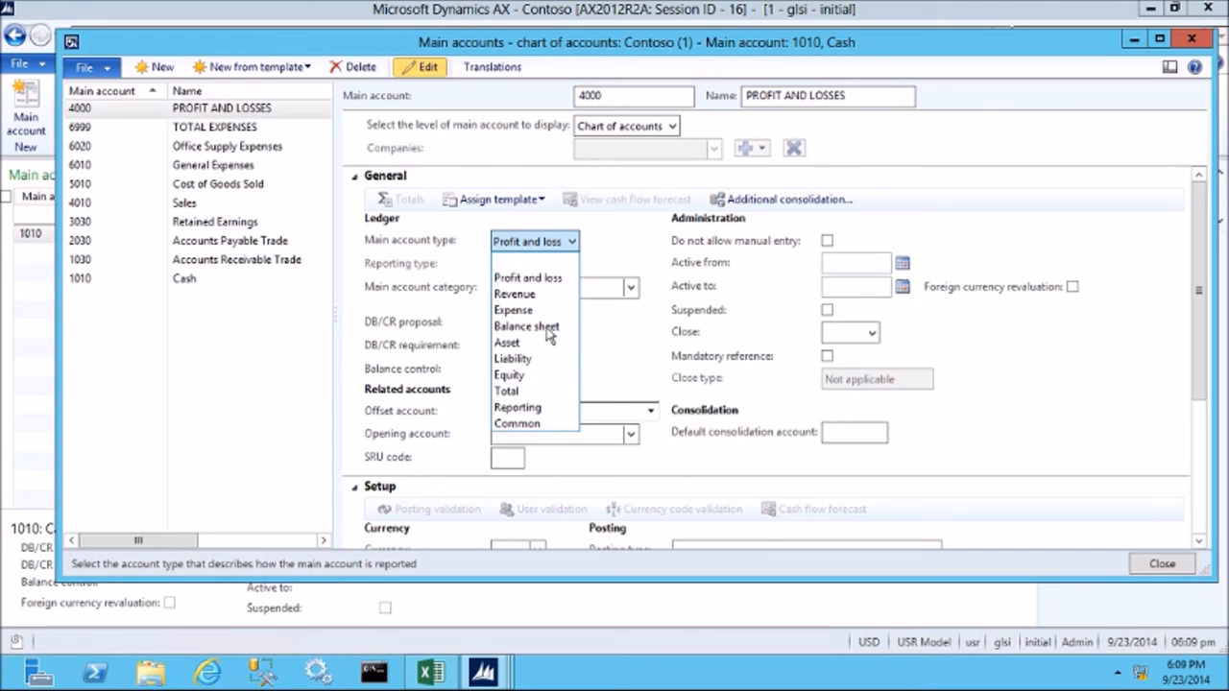
pyautogui.click(506, 407)
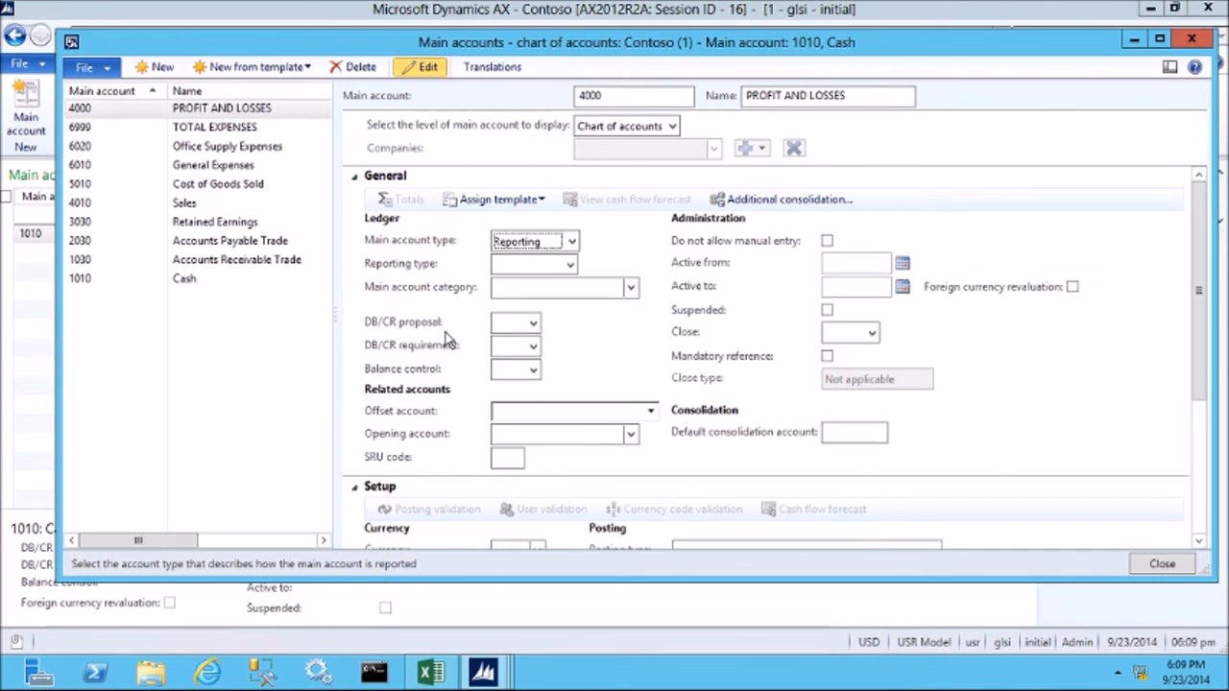
pyautogui.click(569, 264)
pyautogui.click(524, 286)
pyautogui.click(529, 288)
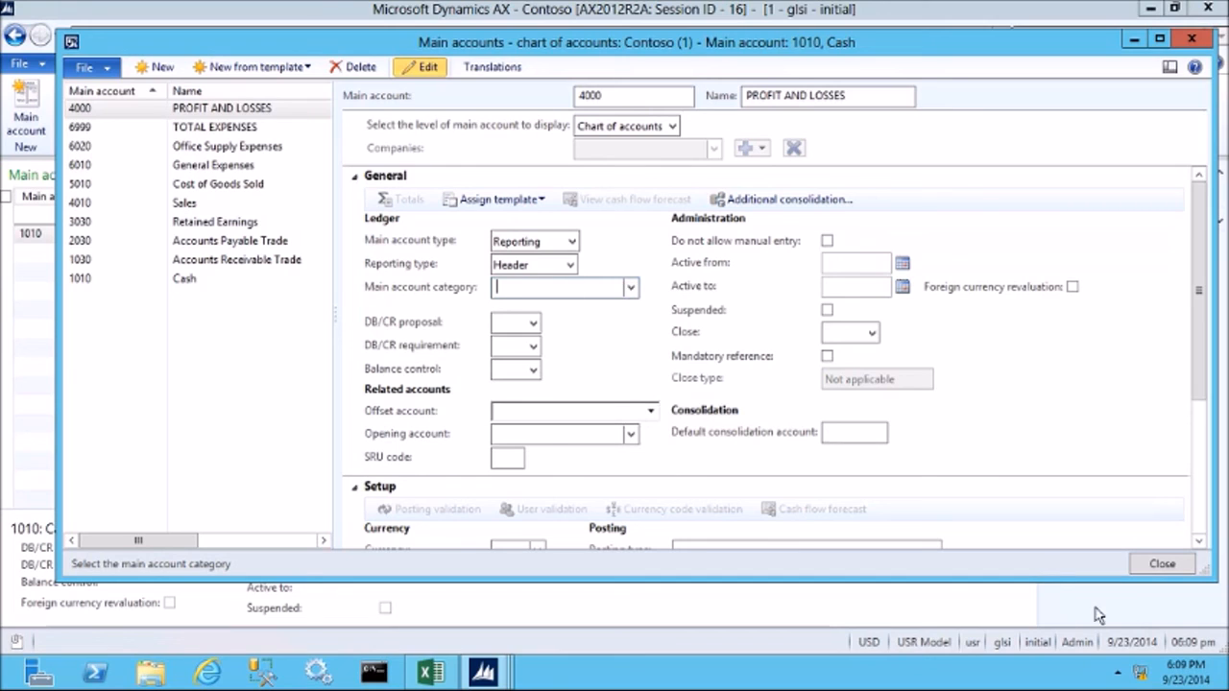
pyautogui.click(1157, 565)
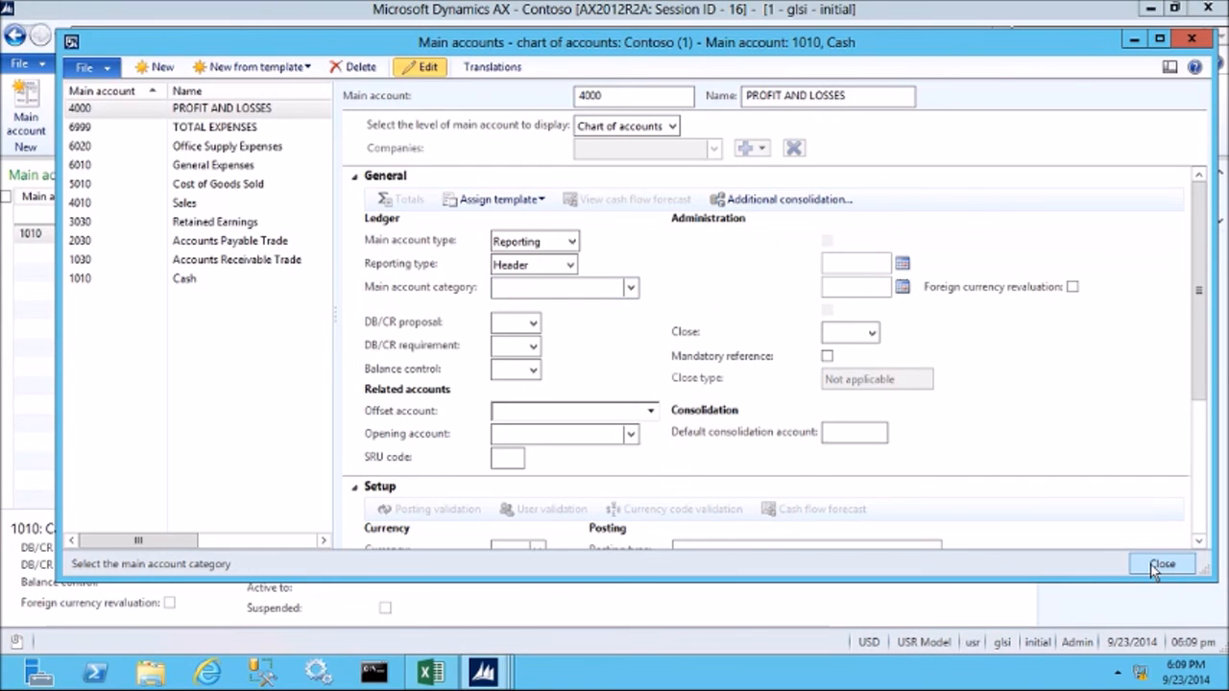